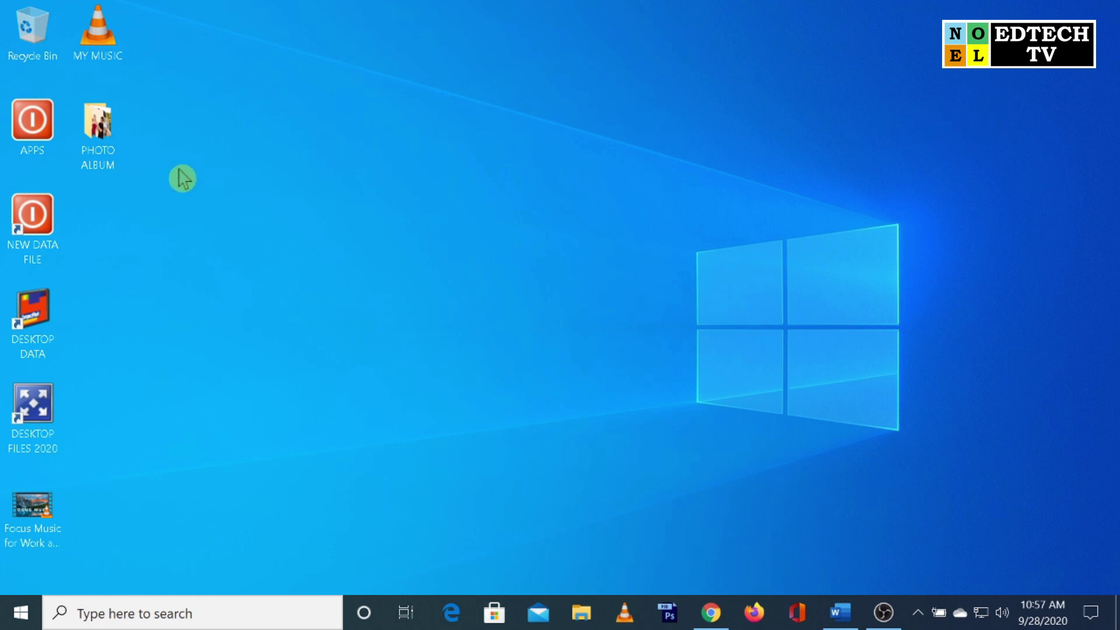
# - Open the PHOTO ALBUM folder, select its ten photos, and close the folder window
pyautogui.doubleClick(112, 139)
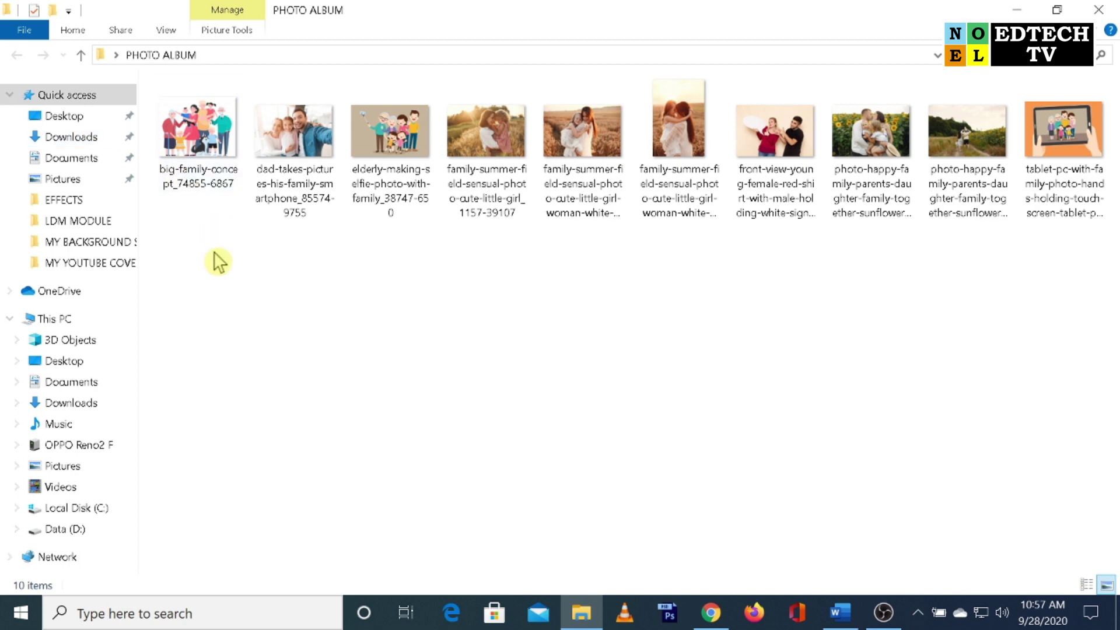
pyautogui.moveTo(192, 250); pyautogui.dragTo(1115, 120)
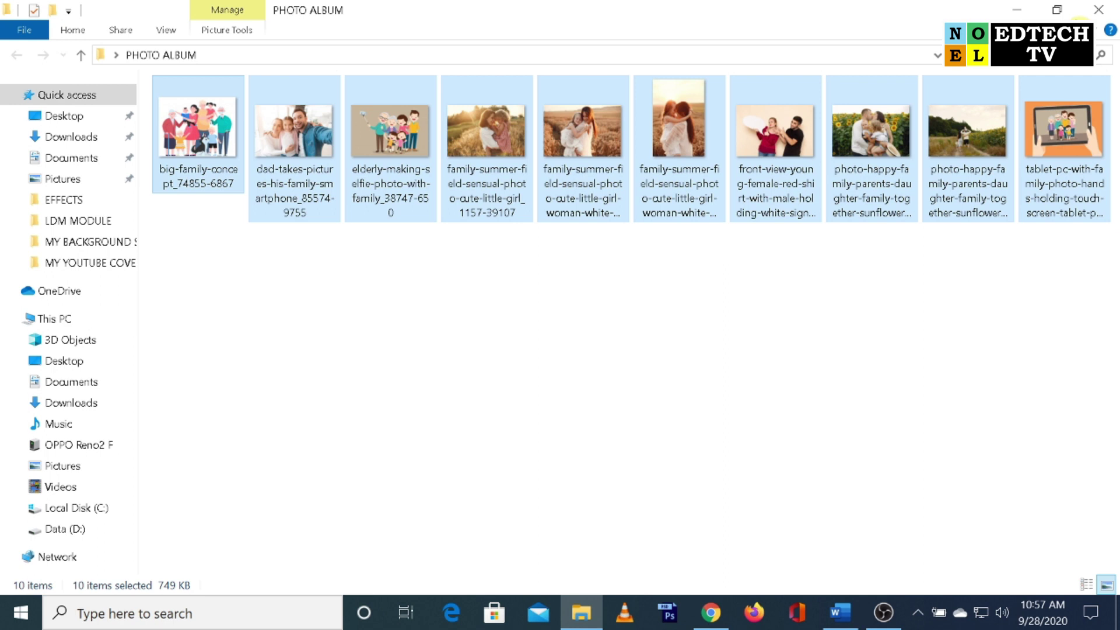
pyautogui.click(1098, 9)
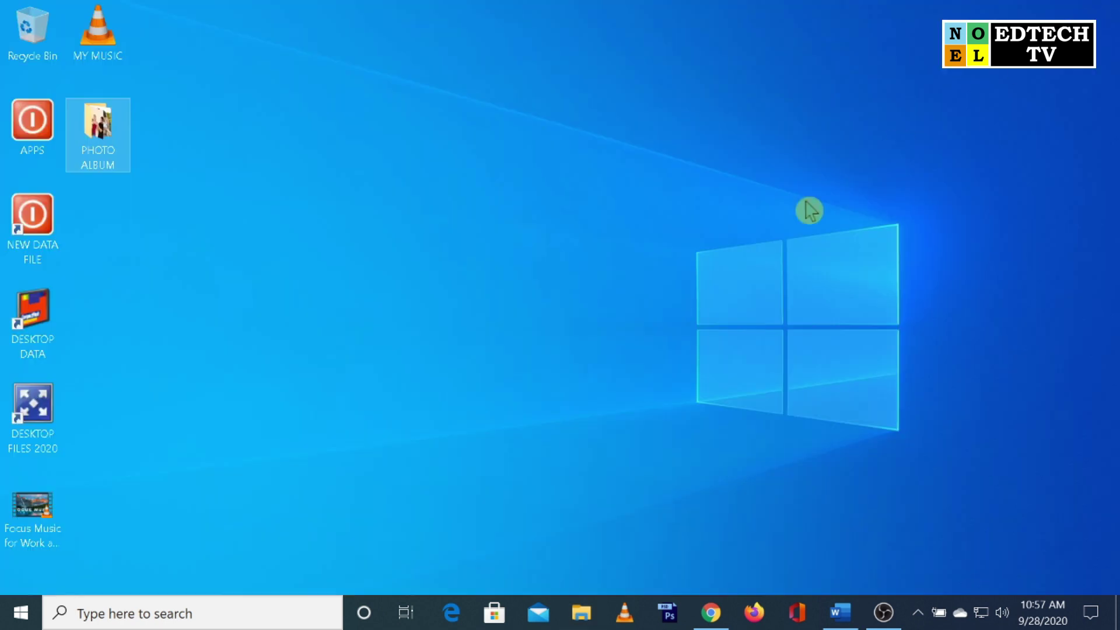
# - Launch PowerPoint with a new blank presentation and show the Insert Photo Album menu
pyautogui.click(21, 612)
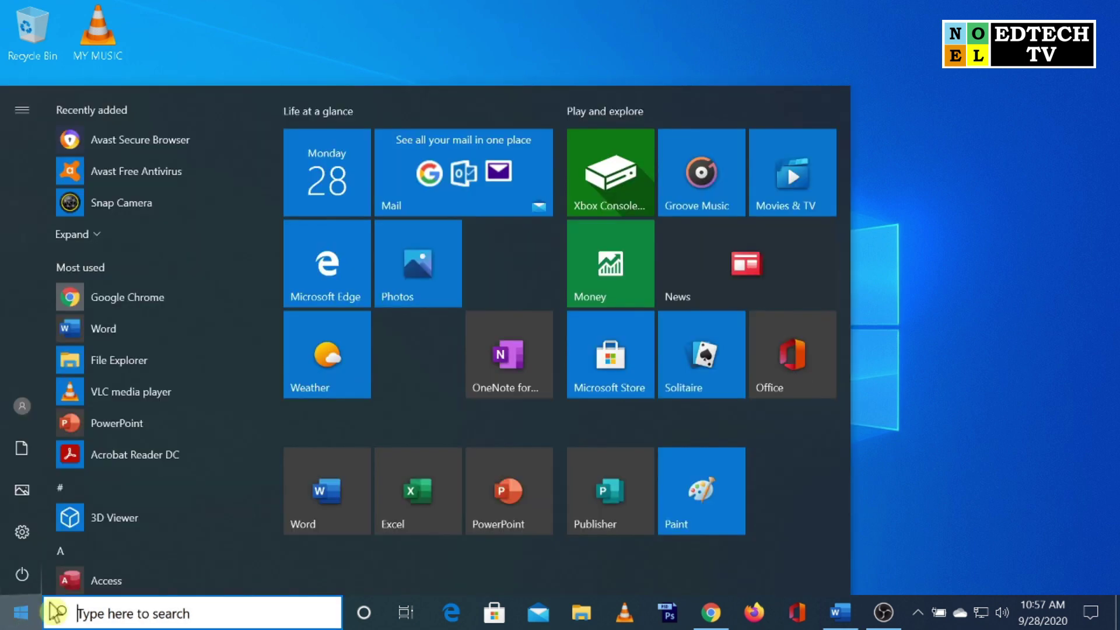
pyautogui.click(509, 505)
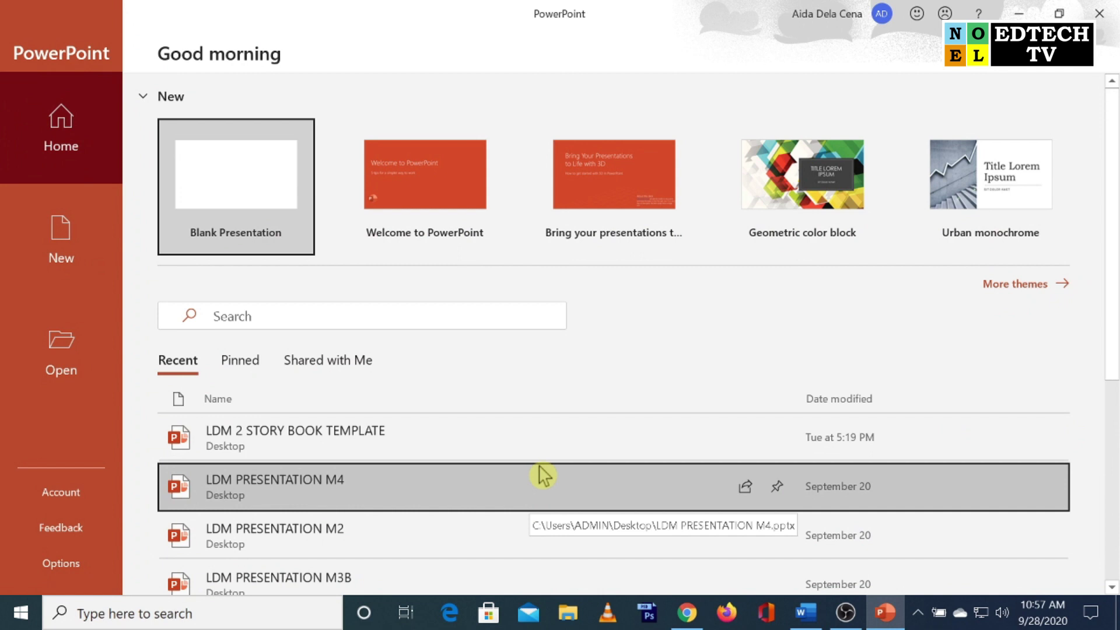
pyautogui.click(252, 173)
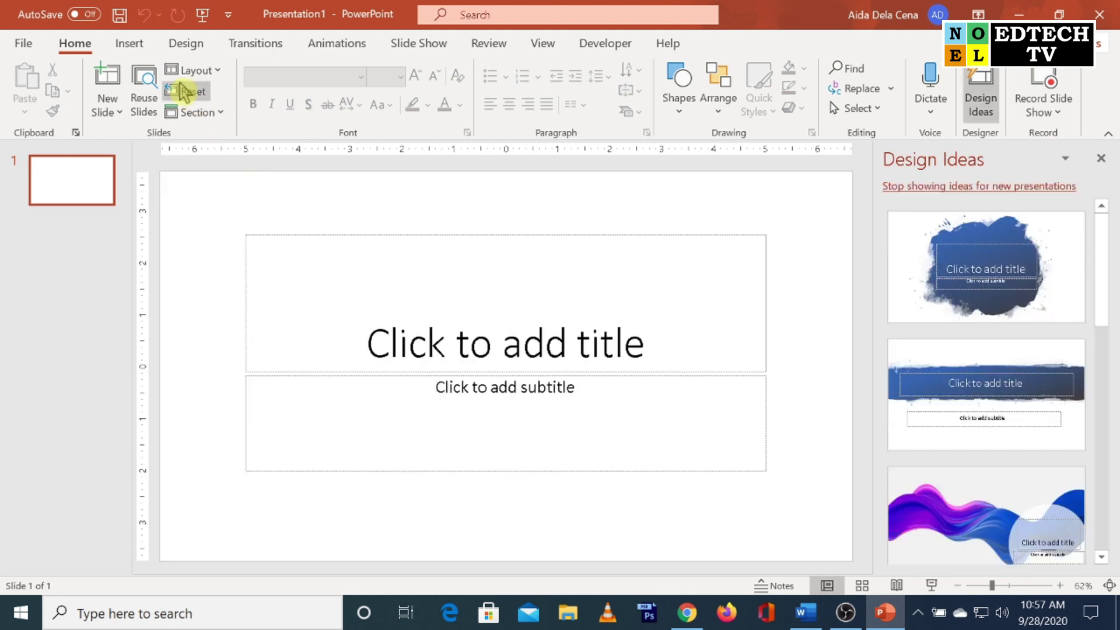
pyautogui.click(143, 50)
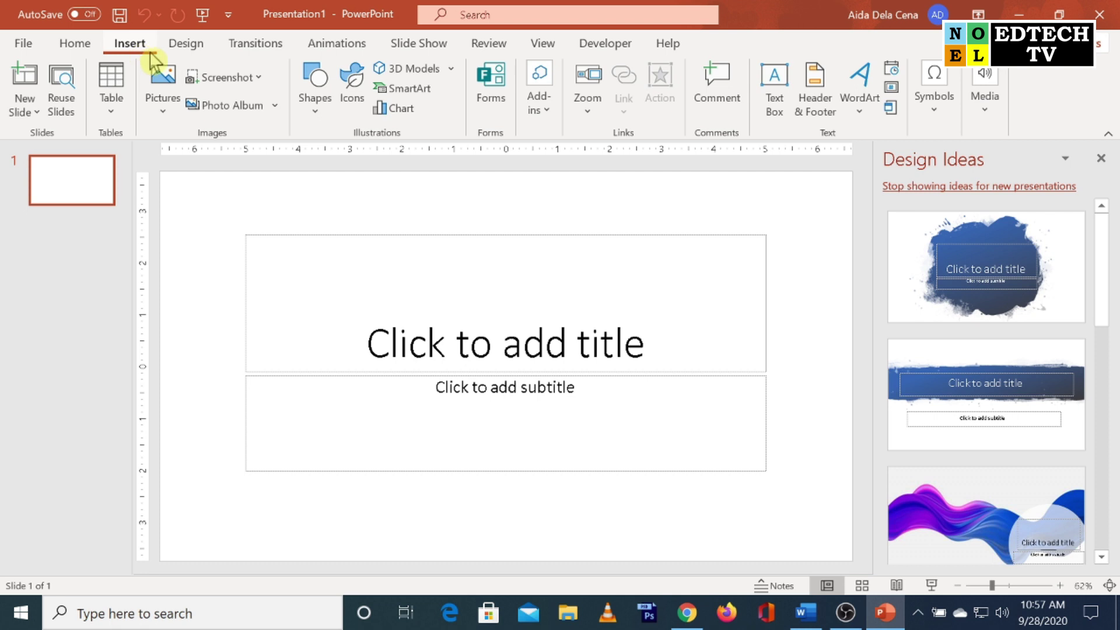
pyautogui.click(273, 106)
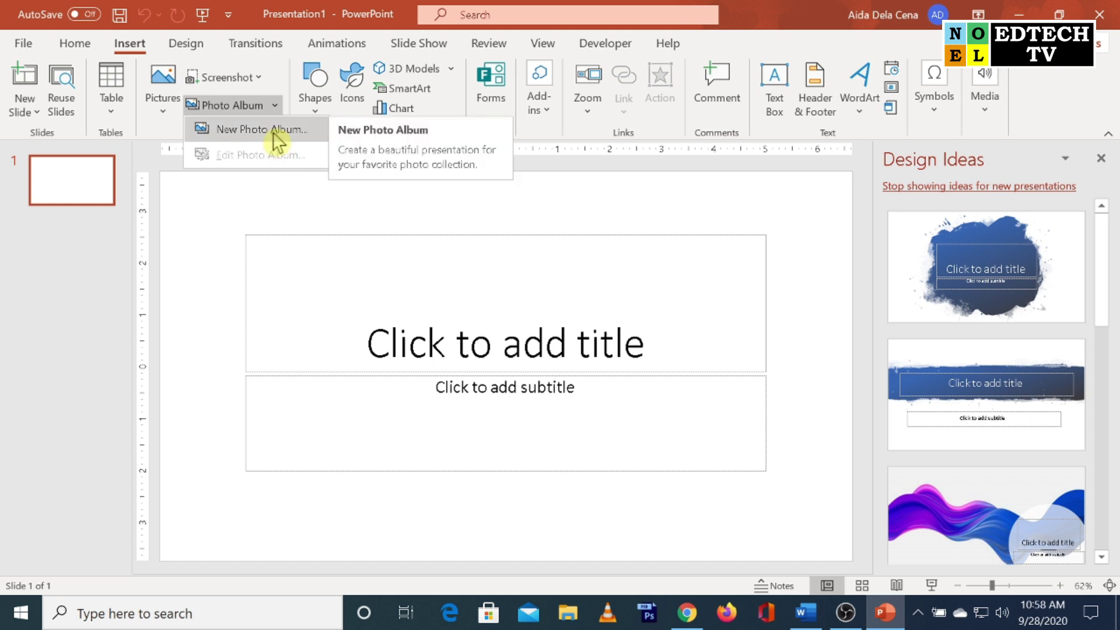
# - Start a New Photo Album and open its File/Disk picture browser
pyautogui.click(277, 141)
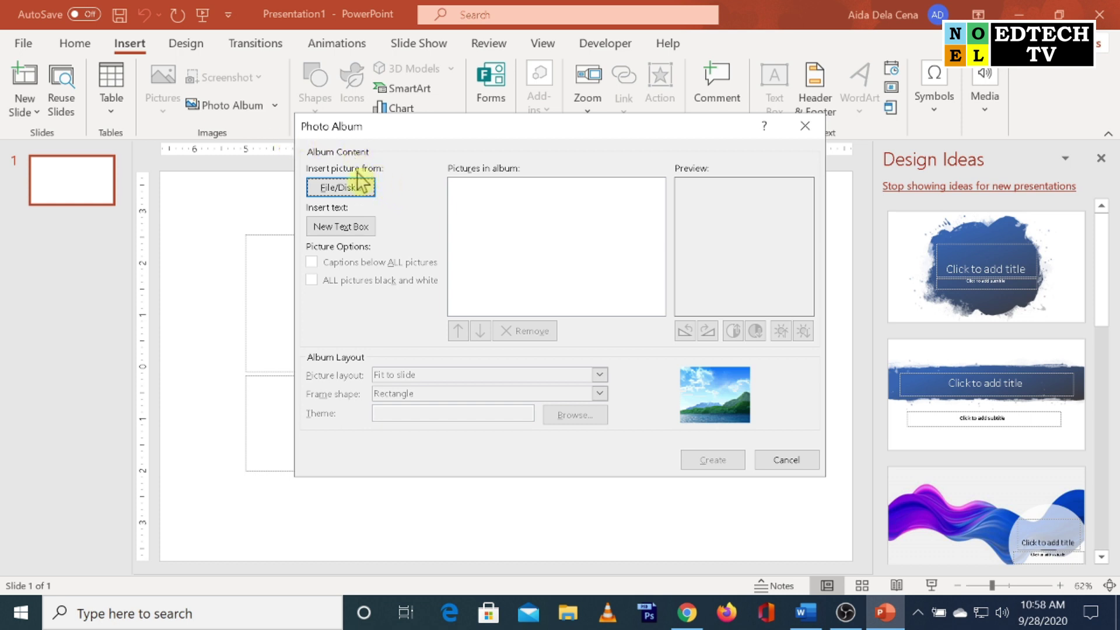
pyautogui.click(334, 189)
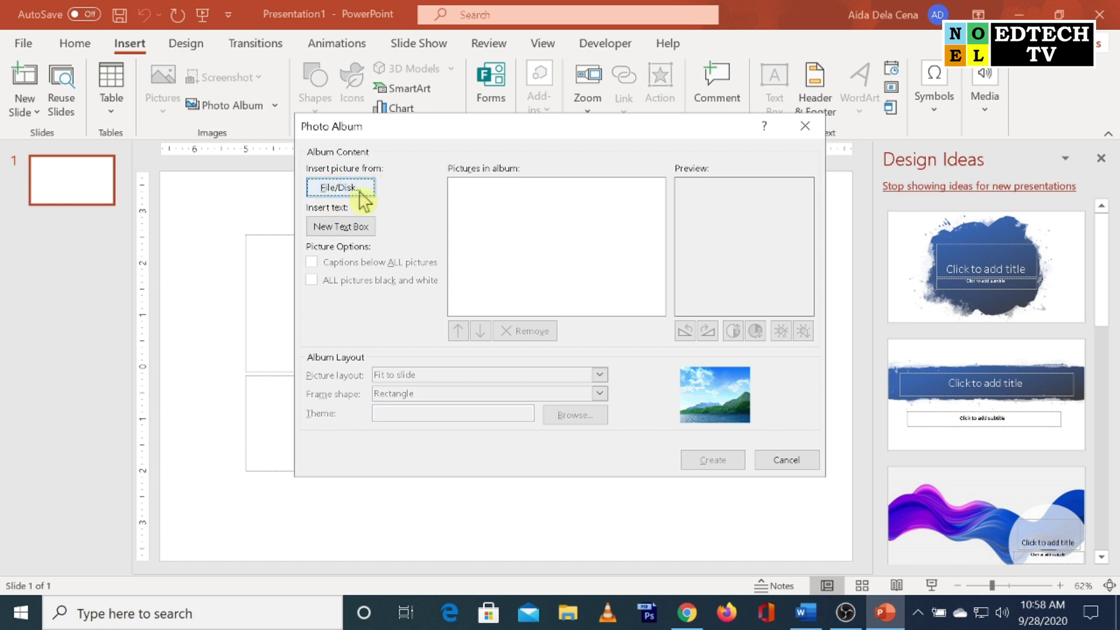
pyautogui.click(360, 191)
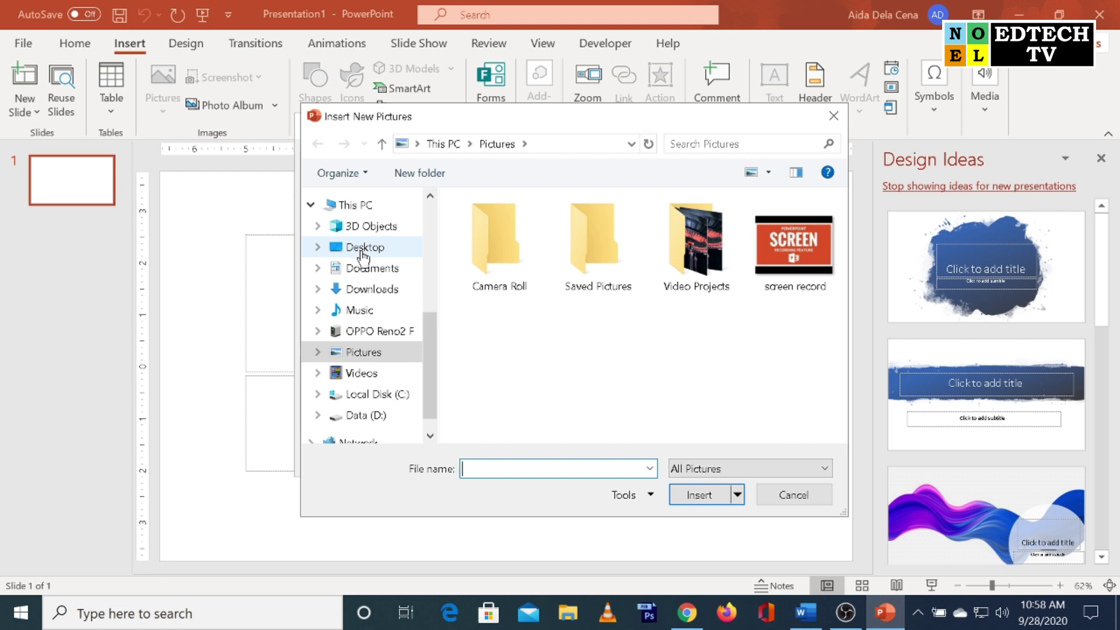
# - Insert all ten photos from Desktop > PHOTO ALBUM, big-family-concept through the tablet photo
pyautogui.click(363, 251)
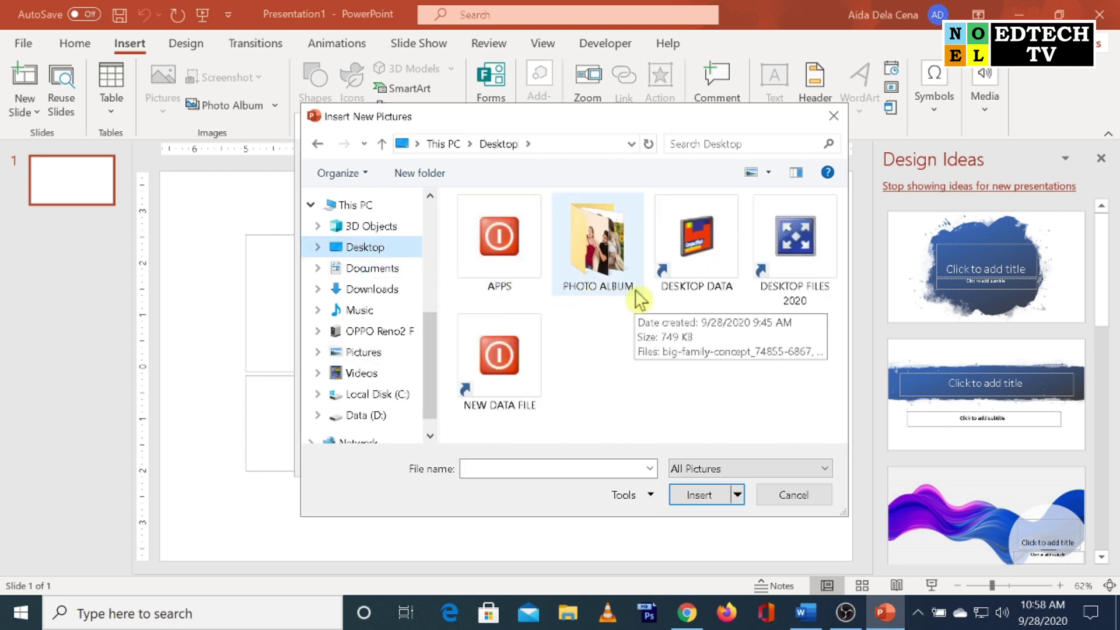
pyautogui.doubleClick(604, 298)
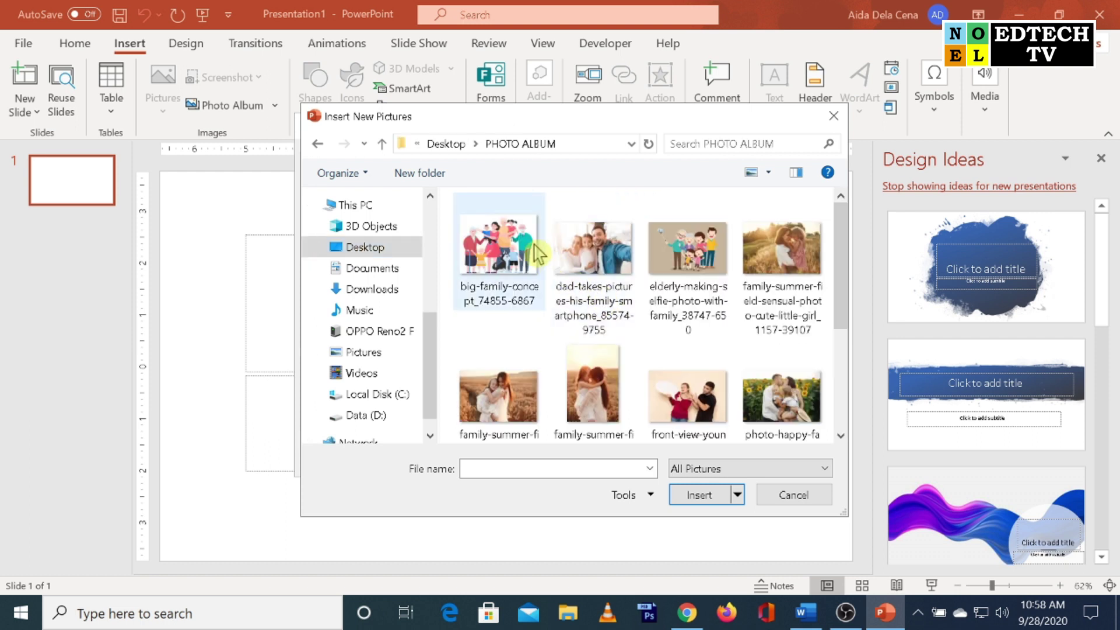
pyautogui.moveTo(844, 286)
pyautogui.mouseDown()
pyautogui.moveTo(834, 348)
pyautogui.moveTo(840, 230)
pyautogui.mouseUp()
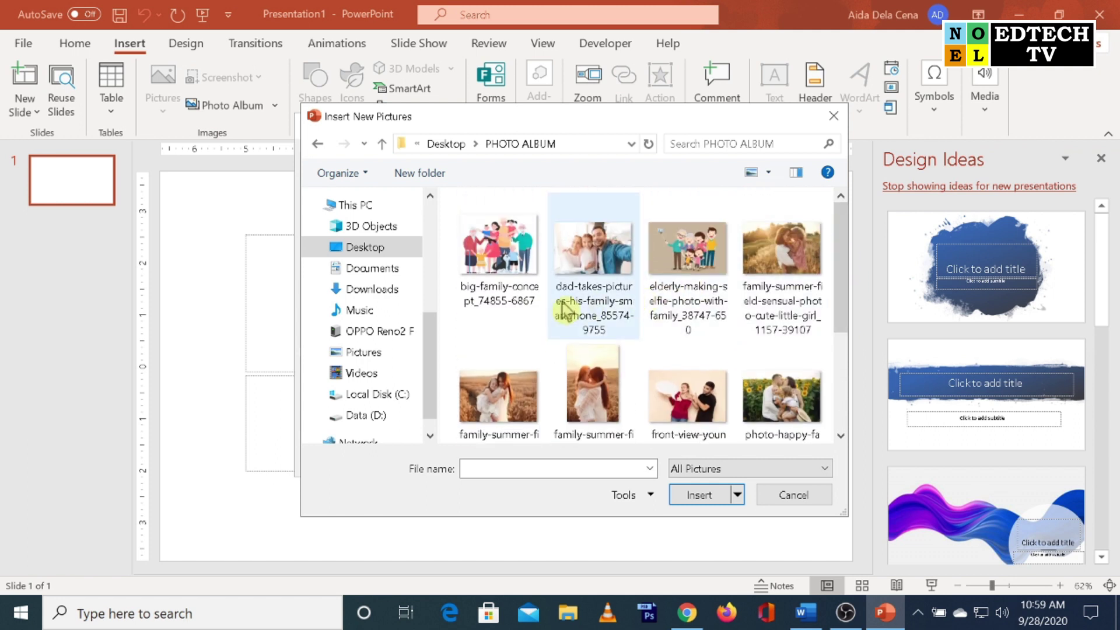
pyautogui.click(522, 264)
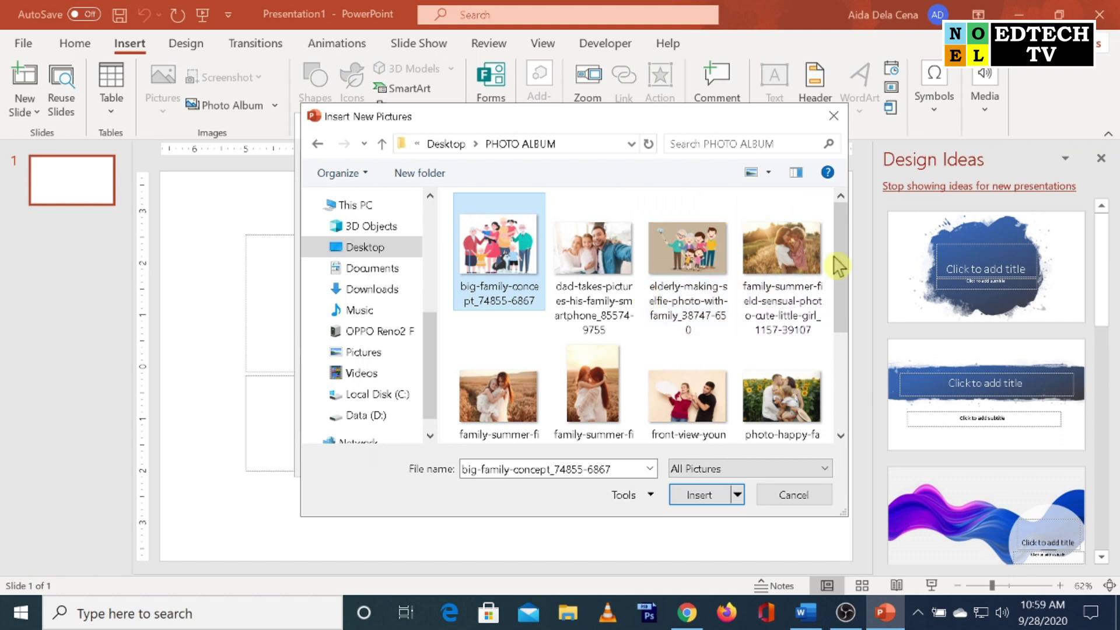
pyautogui.moveTo(840, 271); pyautogui.dragTo(833, 380)
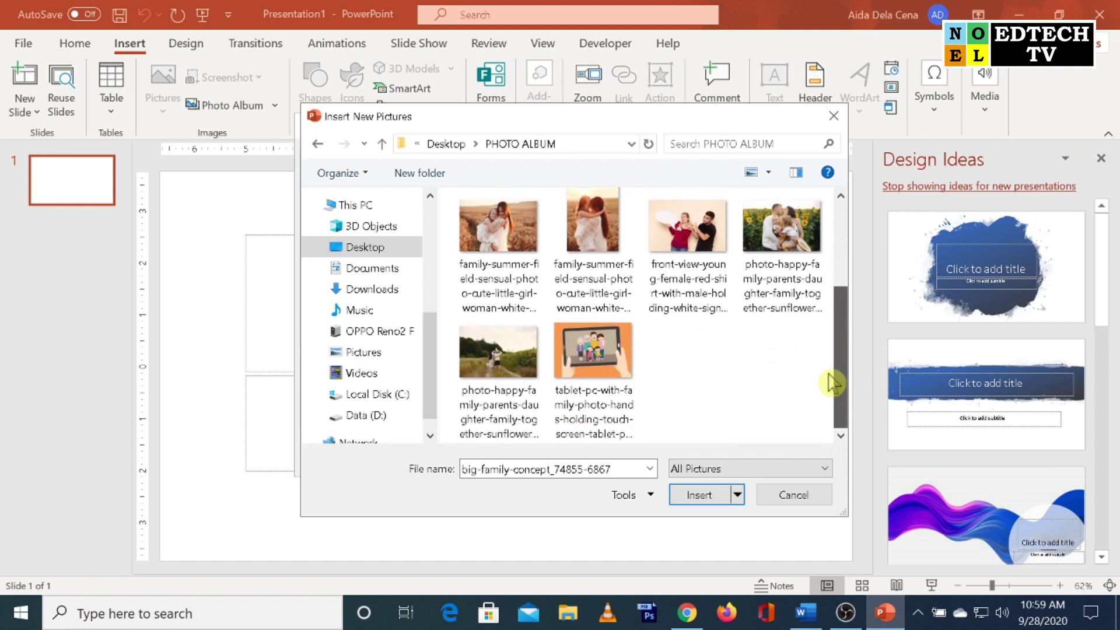
pyautogui.doubleClick(612, 376)
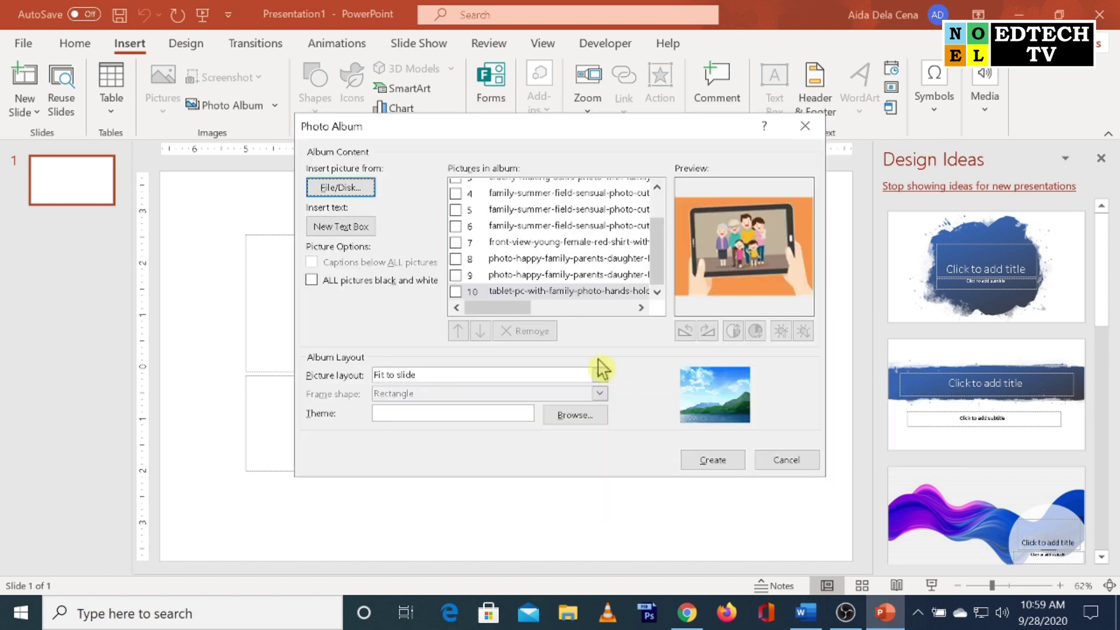
pyautogui.moveTo(658, 244); pyautogui.dragTo(643, 197)
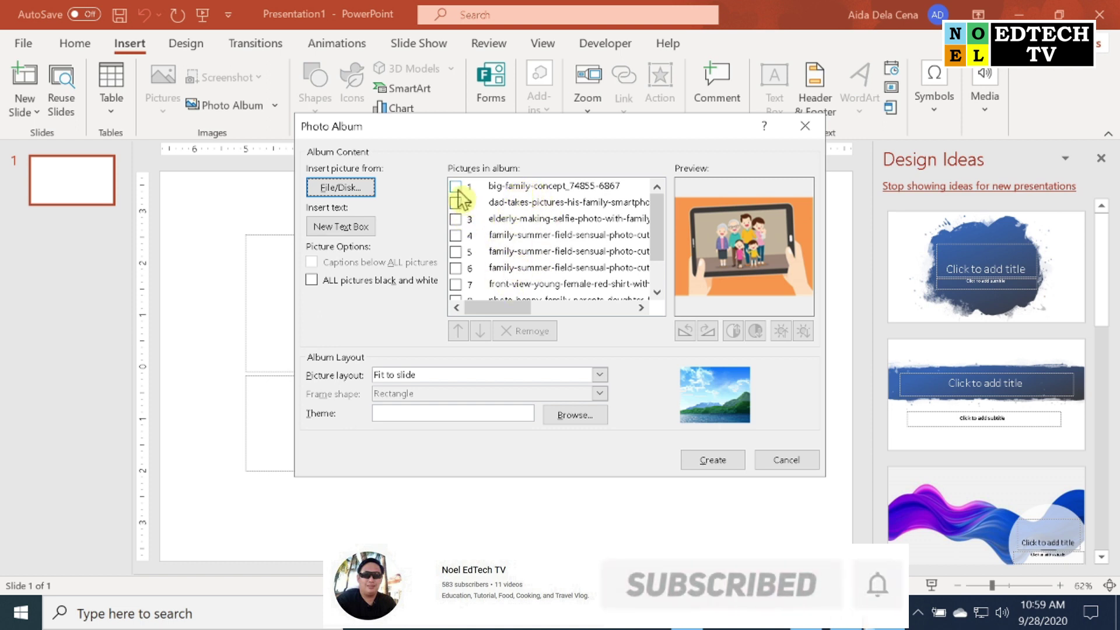
pyautogui.click(507, 187)
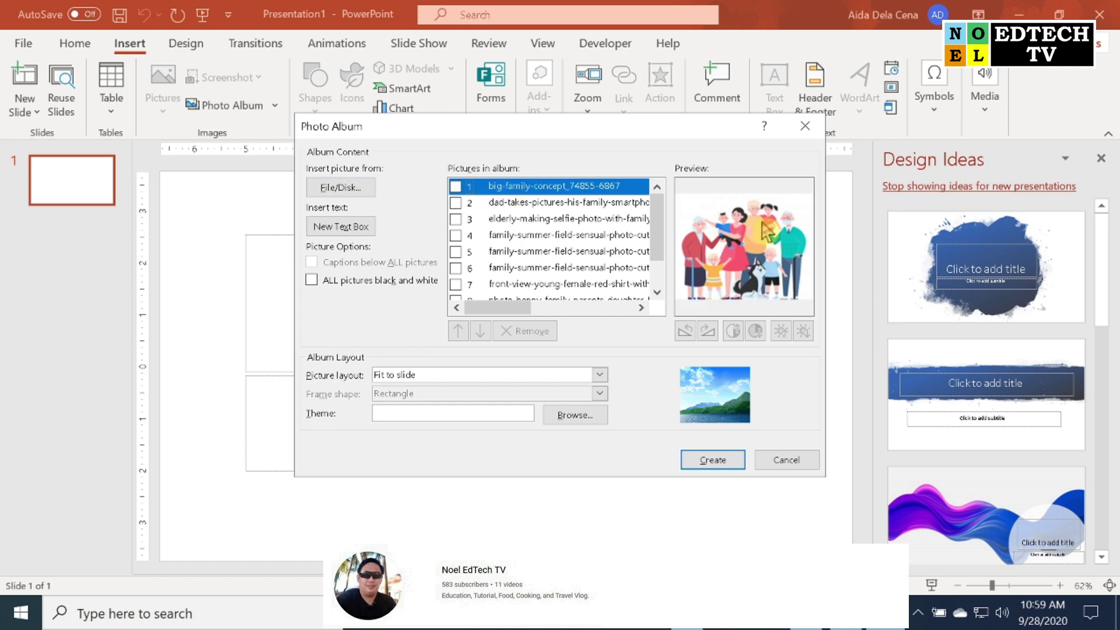
pyautogui.click(540, 203)
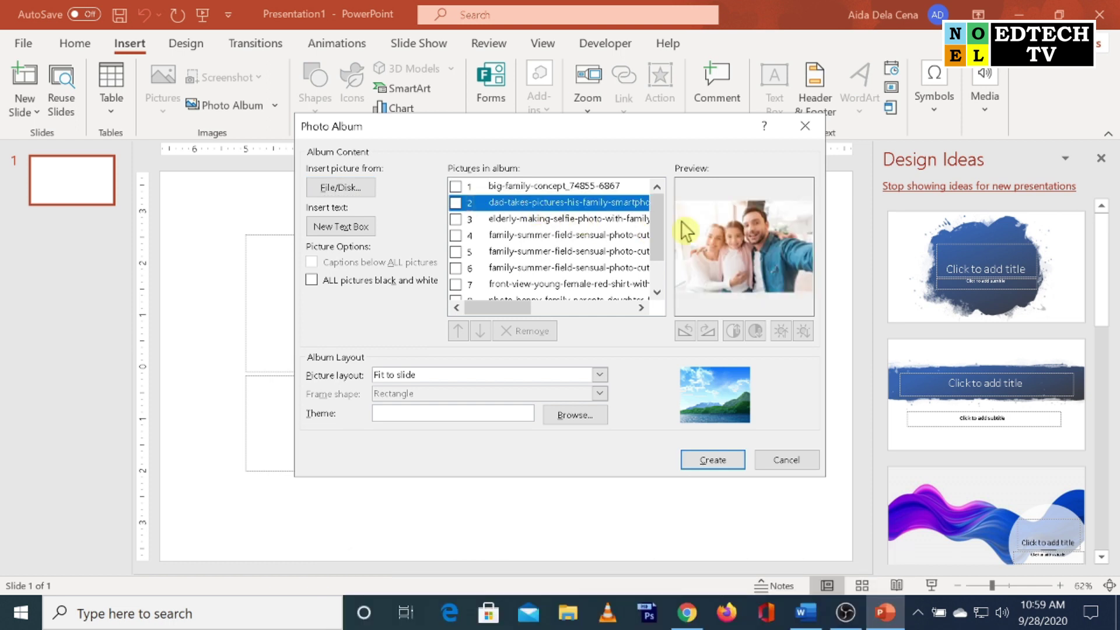
pyautogui.click(565, 221)
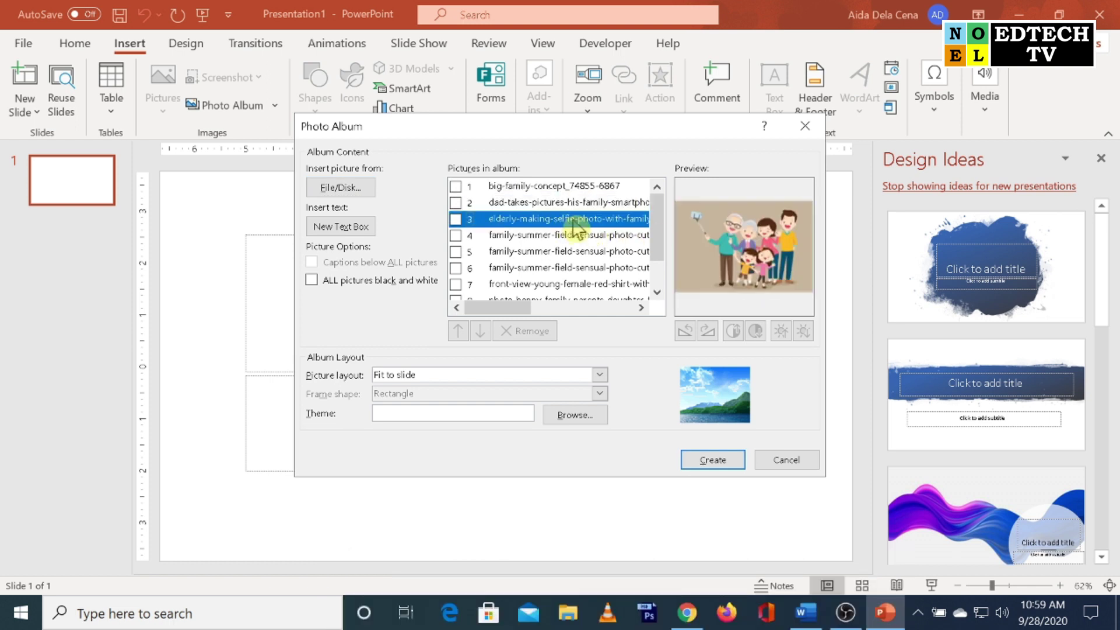
pyautogui.click(561, 236)
pyautogui.click(563, 252)
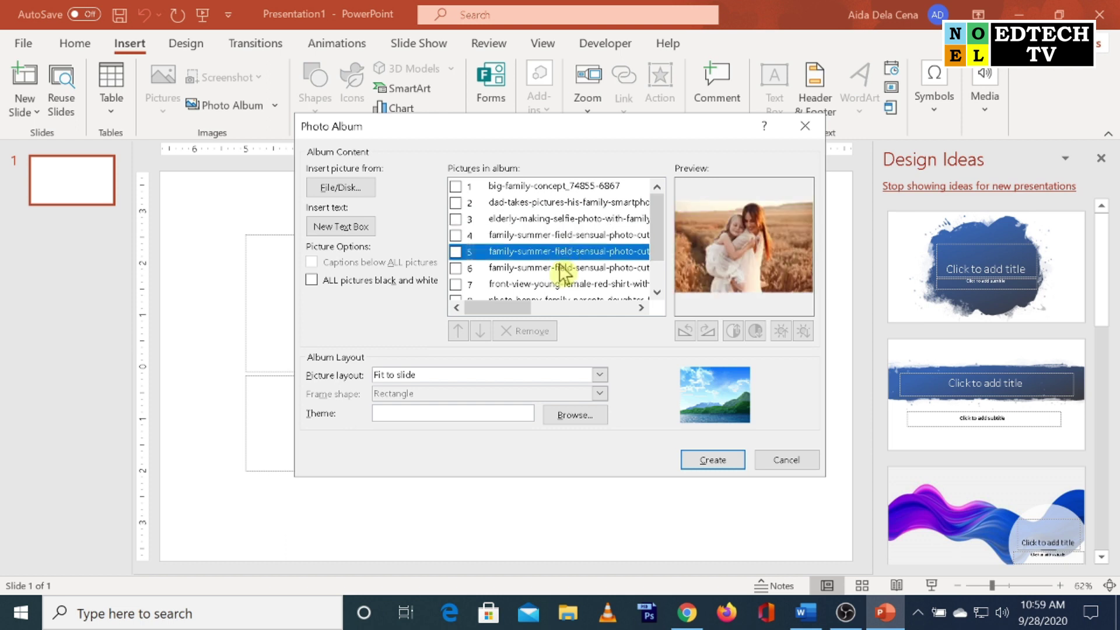
pyautogui.click(562, 268)
pyautogui.click(562, 285)
pyautogui.scroll(-1, 569, 292)
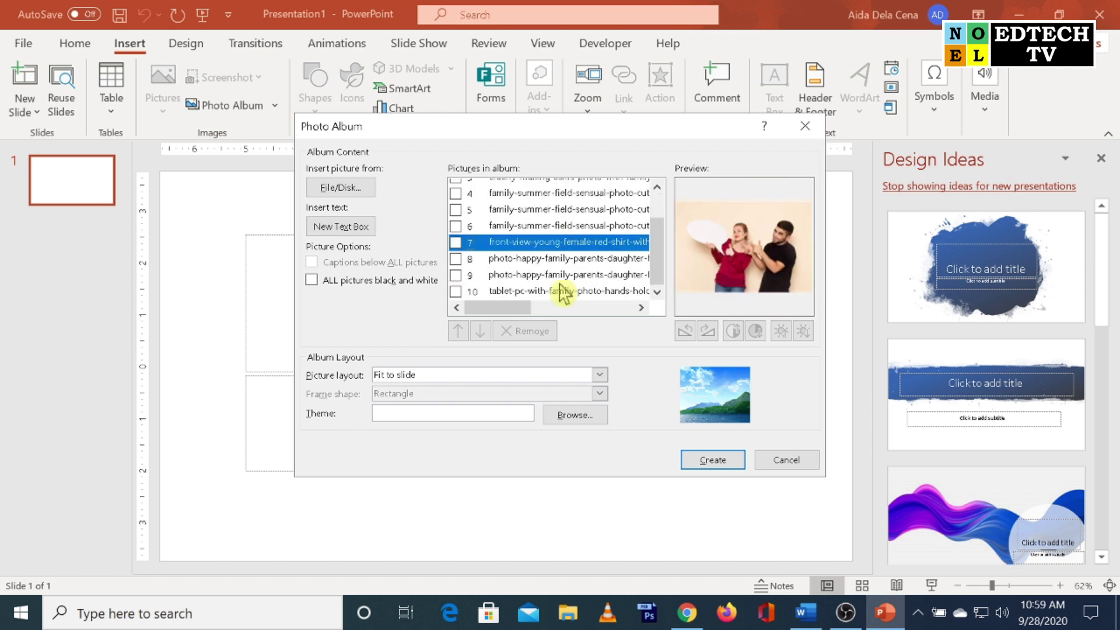
pyautogui.click(584, 260)
pyautogui.click(592, 275)
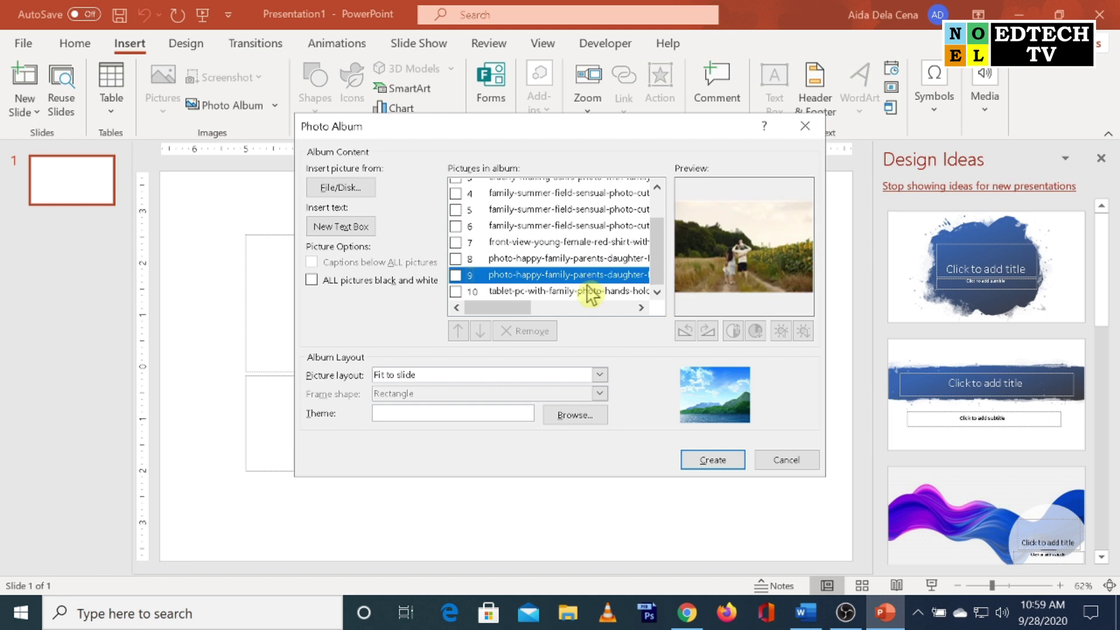
pyautogui.click(590, 291)
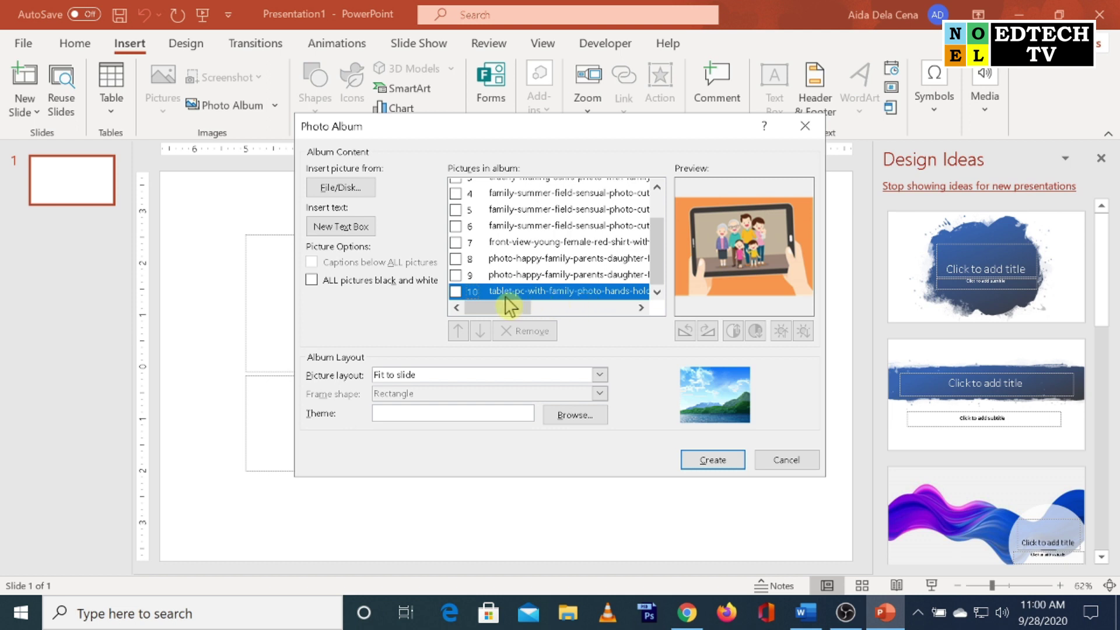
# - Move the tablet picture up from last to second place in the album
pyautogui.click(456, 291)
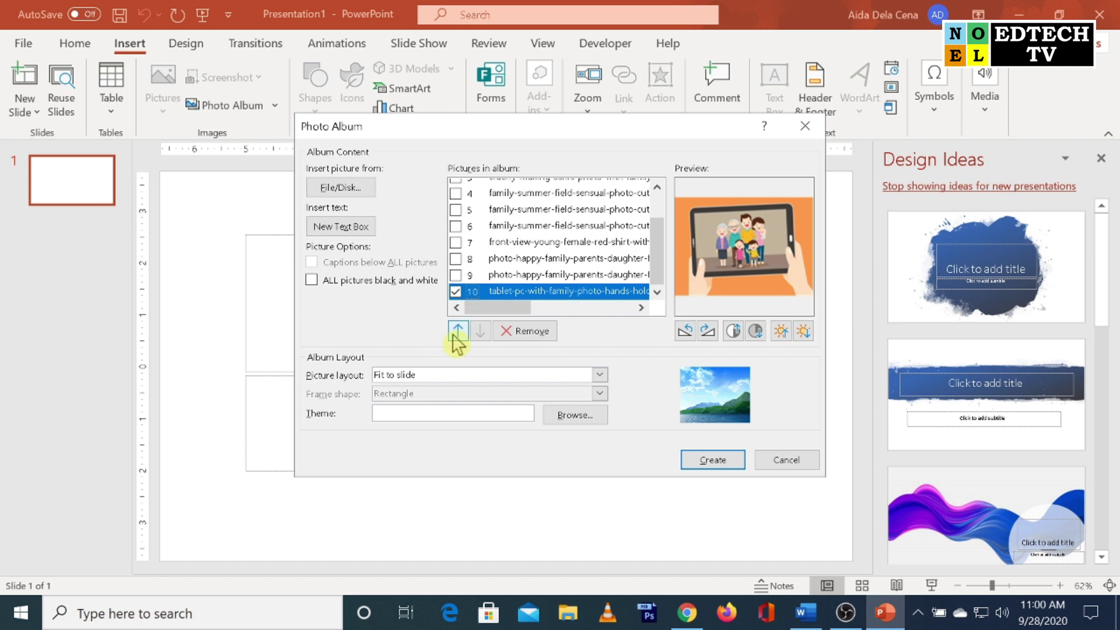
pyautogui.click(458, 333)
pyautogui.click(458, 333)
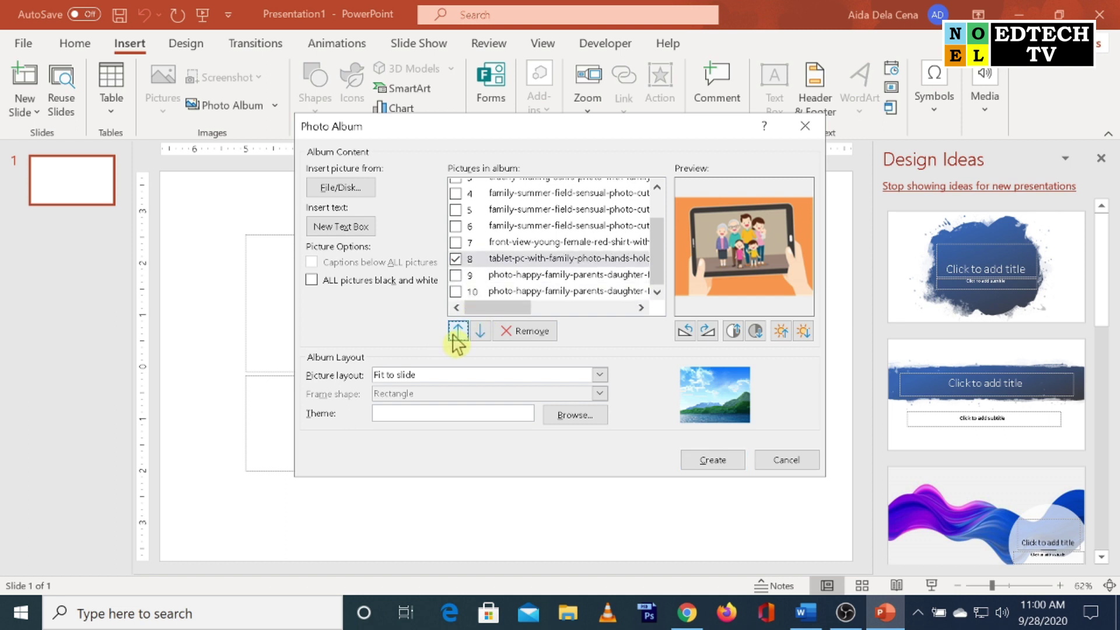
pyautogui.click(457, 332)
pyautogui.click(458, 333)
pyautogui.click(457, 332)
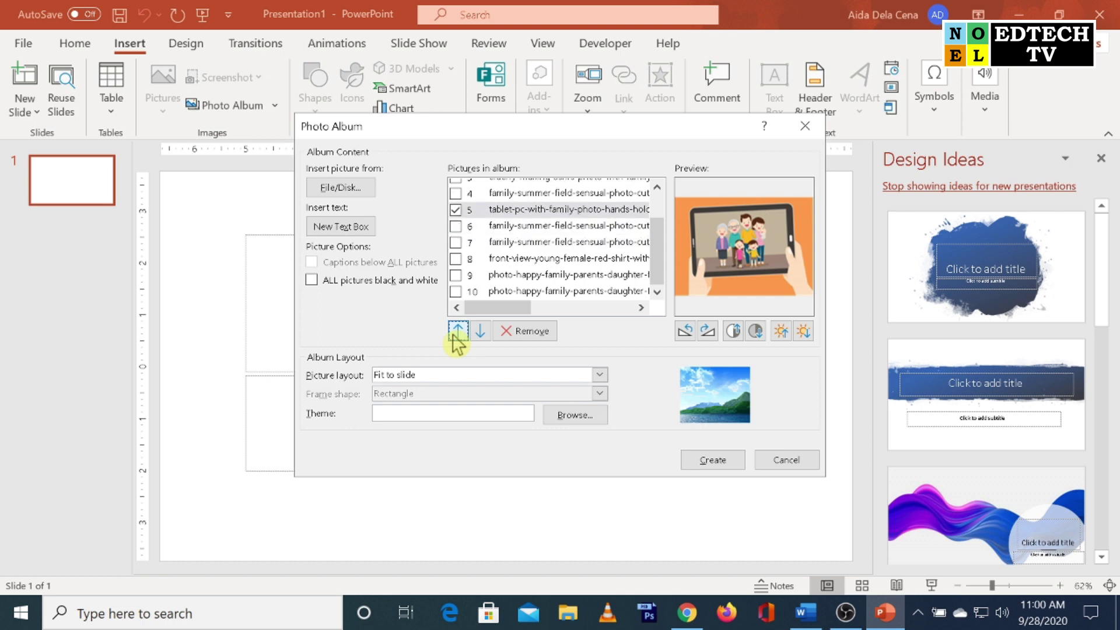
pyautogui.click(458, 332)
pyautogui.click(458, 332)
pyautogui.click(458, 332)
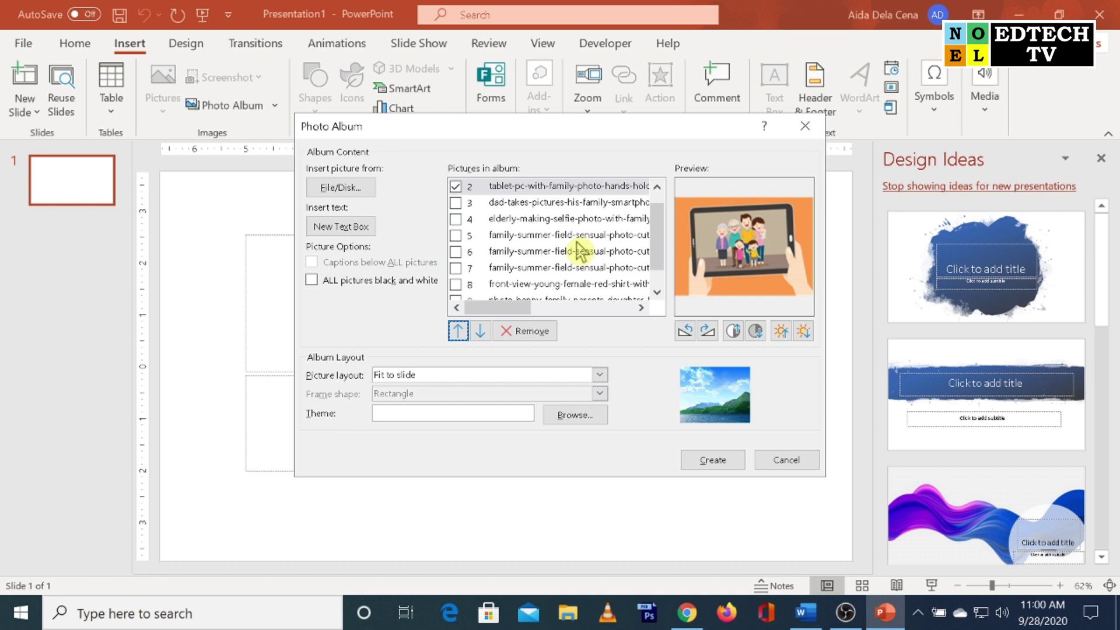
pyautogui.click(455, 186)
# - Preview the top pictures and move the elderly selfie up to third place
pyautogui.scroll(1, 560, 247)
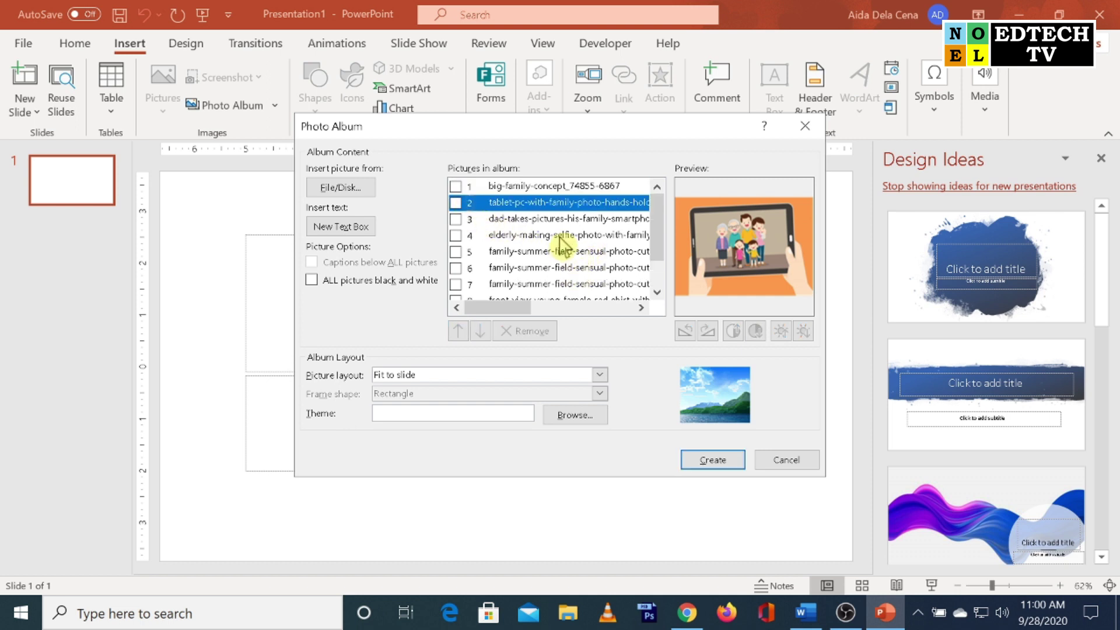
pyautogui.click(546, 194)
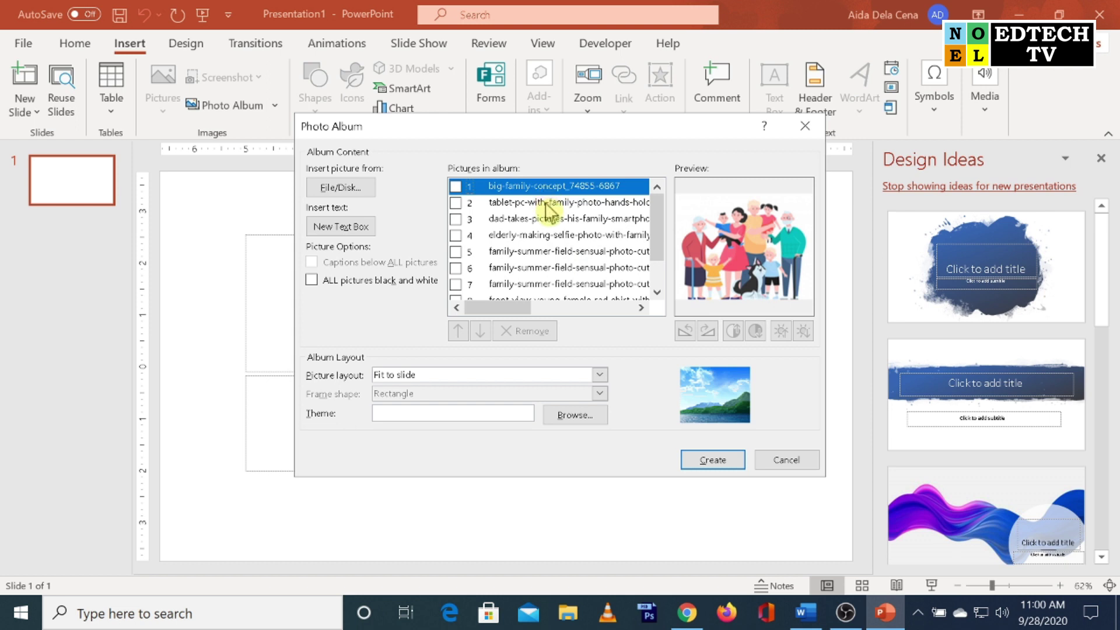
pyautogui.click(547, 204)
pyautogui.click(584, 221)
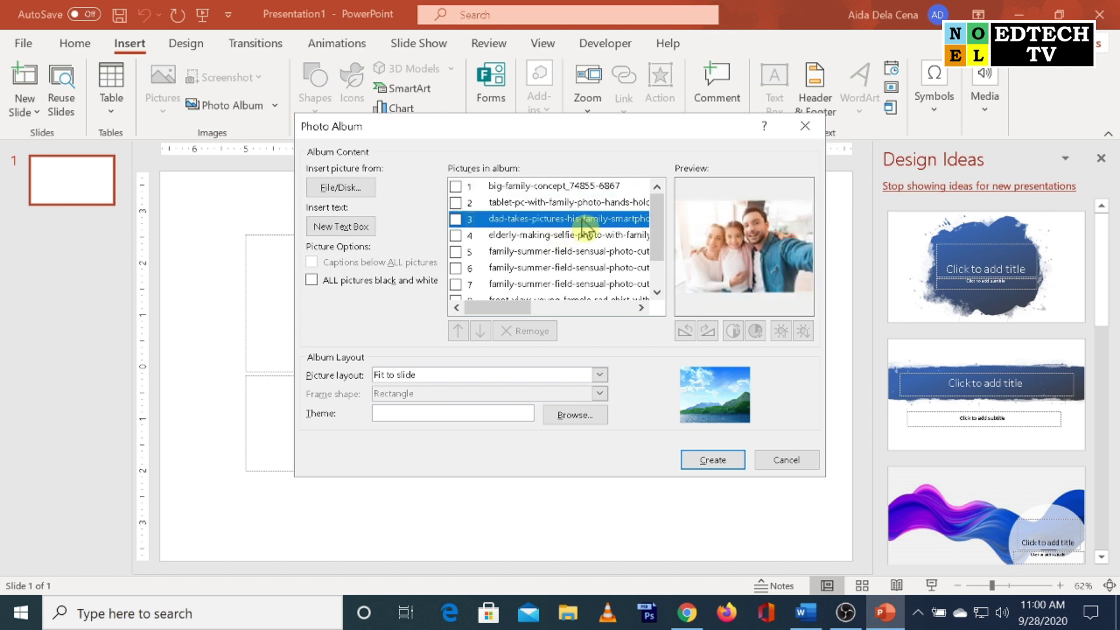
pyautogui.click(585, 235)
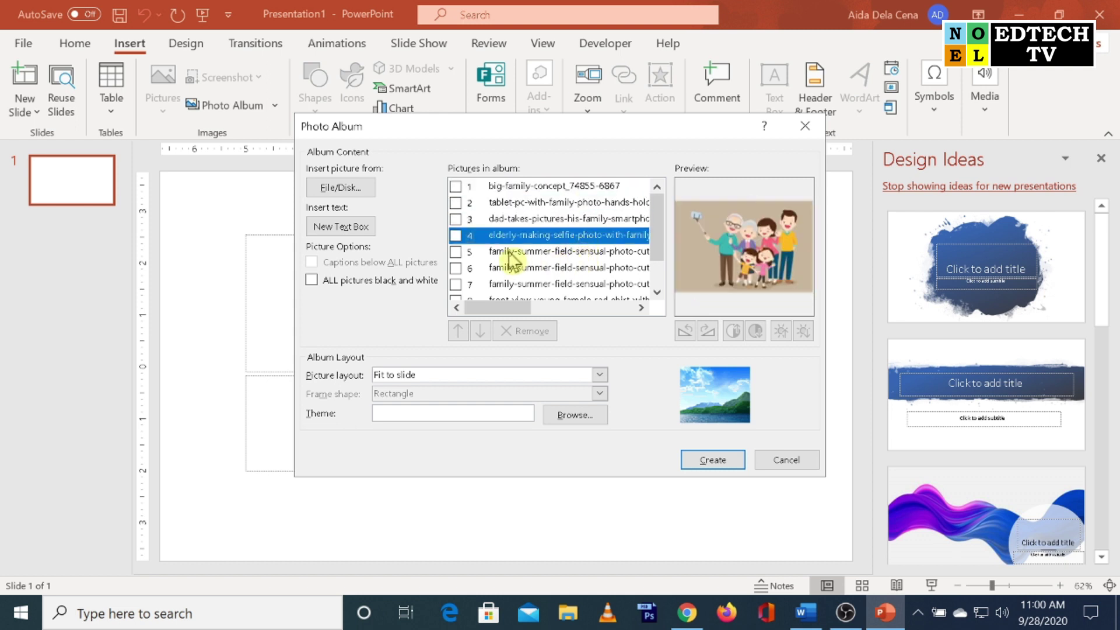
pyautogui.click(456, 235)
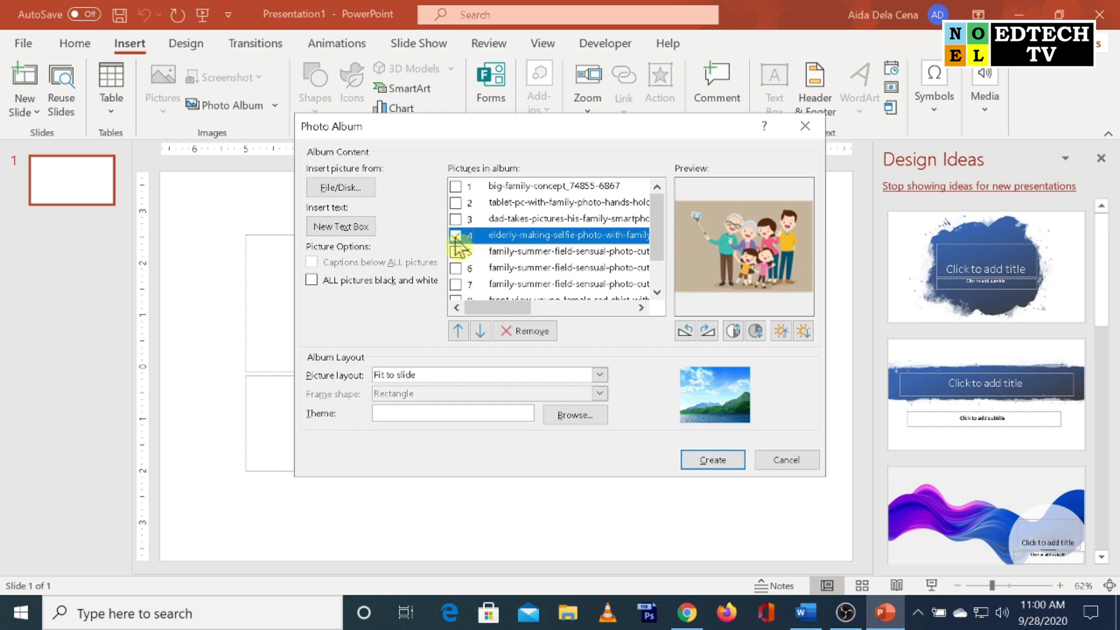
pyautogui.click(460, 332)
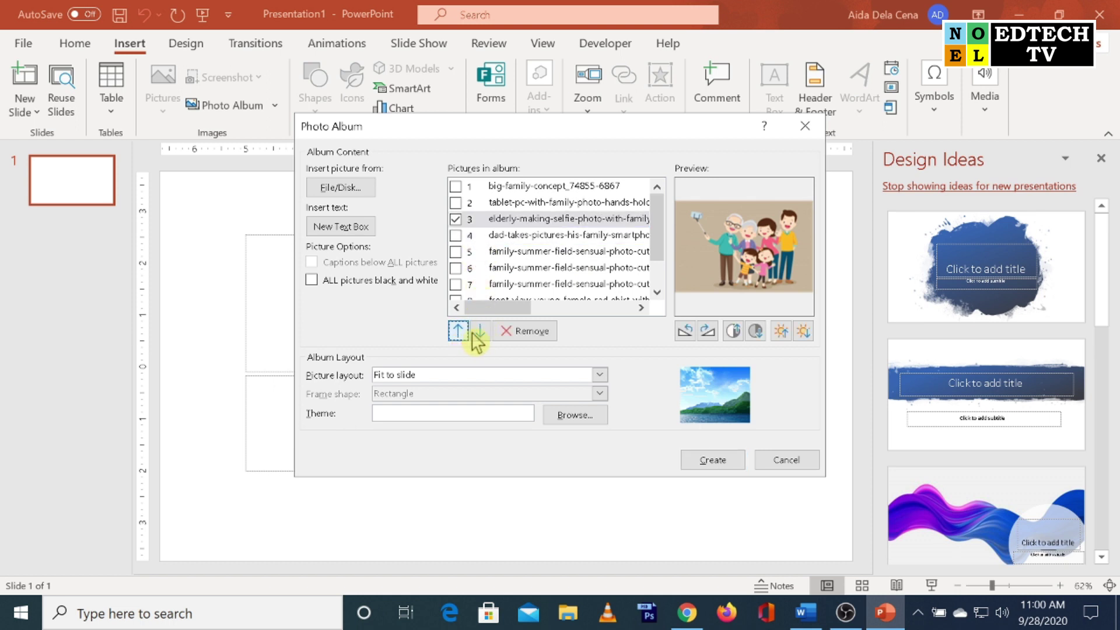
pyautogui.click(457, 221)
# - Preview the summer-field, mother-daughter, red-shirt, sunflower and field-walking photos
pyautogui.click(562, 253)
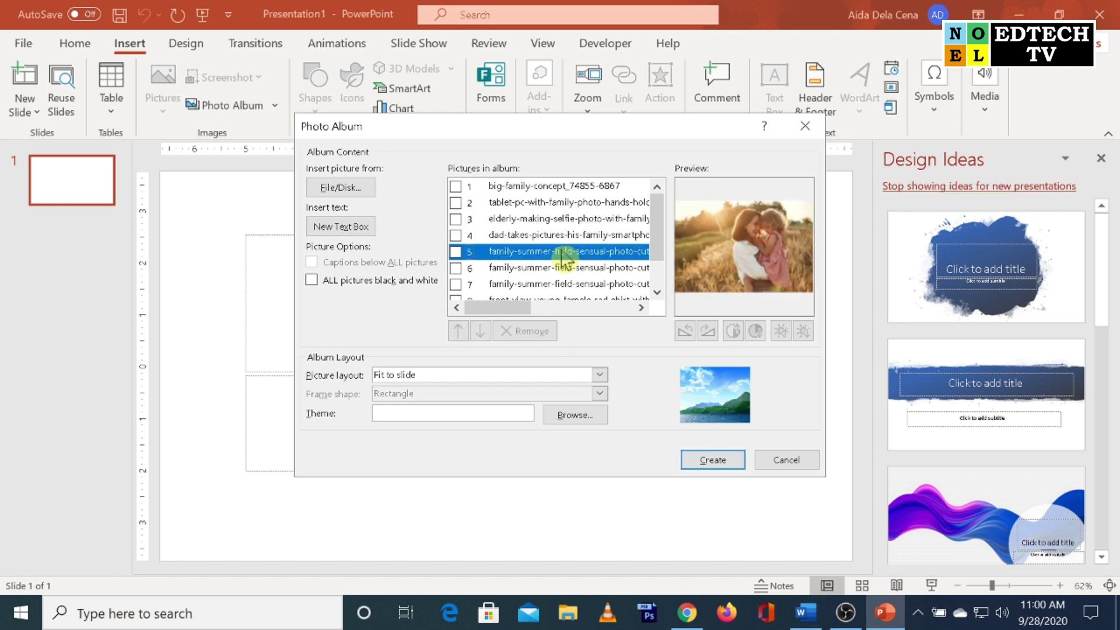
pyautogui.click(561, 268)
pyautogui.click(561, 284)
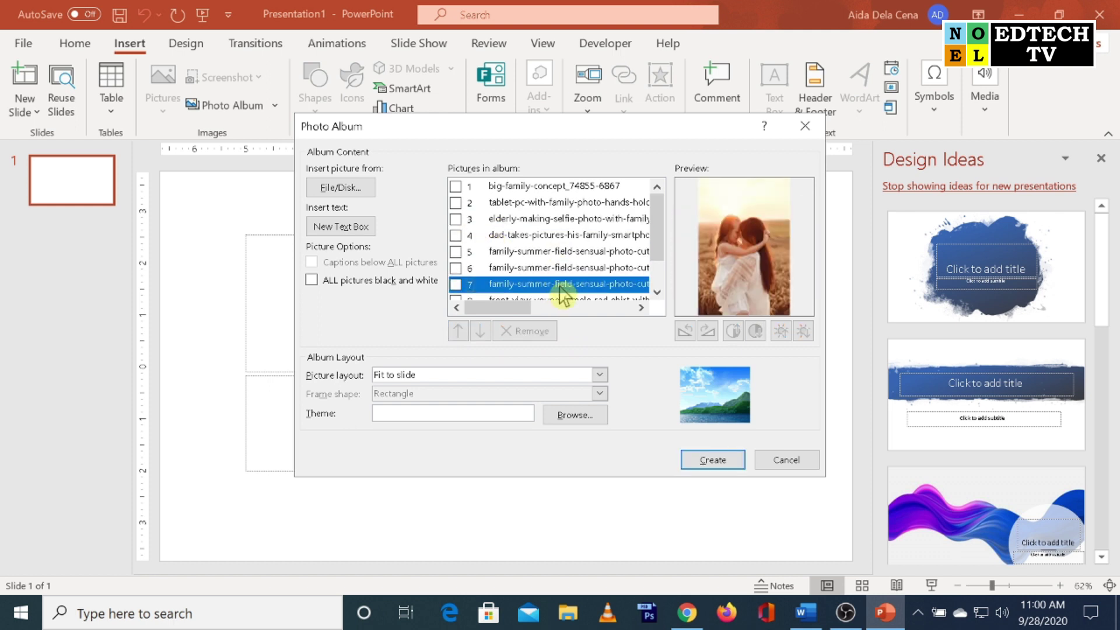
pyautogui.scroll(-1, 581, 267)
pyautogui.click(581, 258)
pyautogui.click(581, 275)
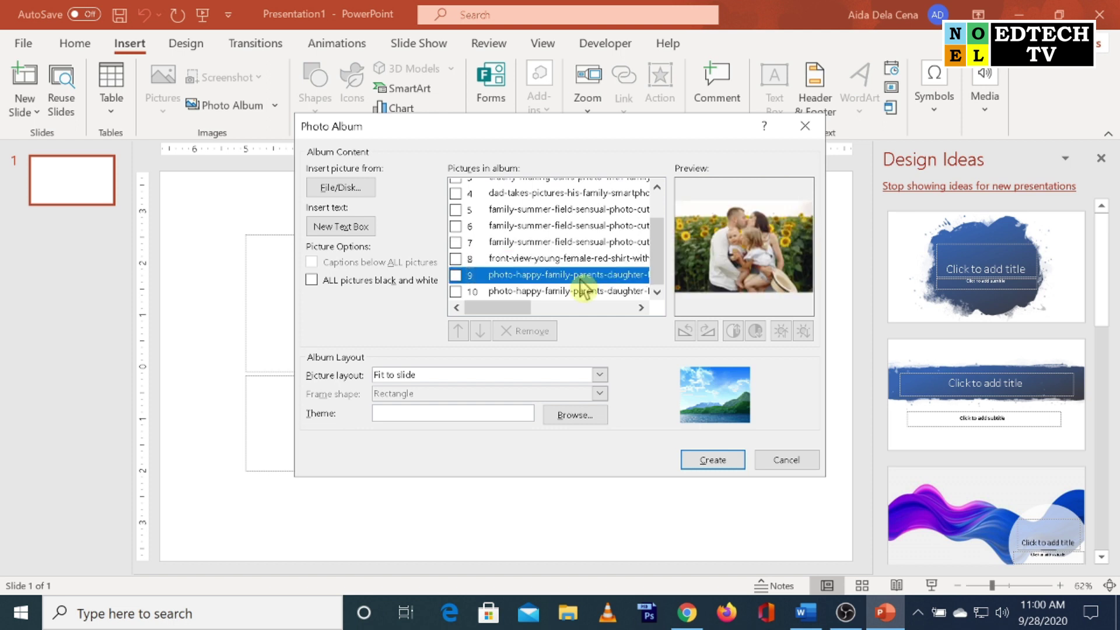
pyautogui.click(577, 291)
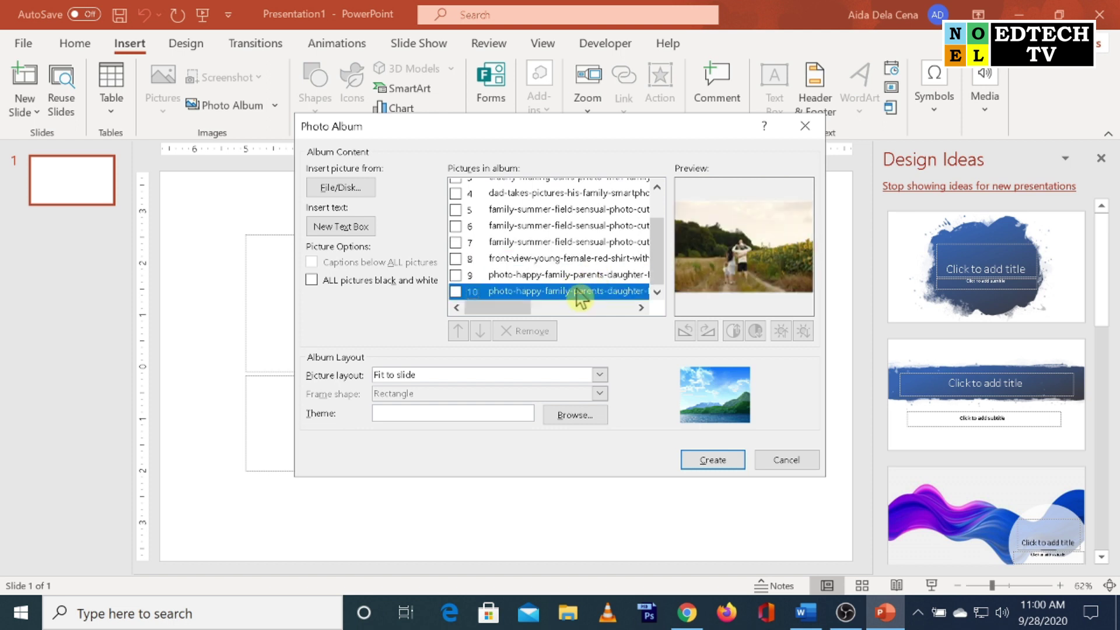
pyautogui.scroll(1, 546, 284)
pyautogui.click(537, 252)
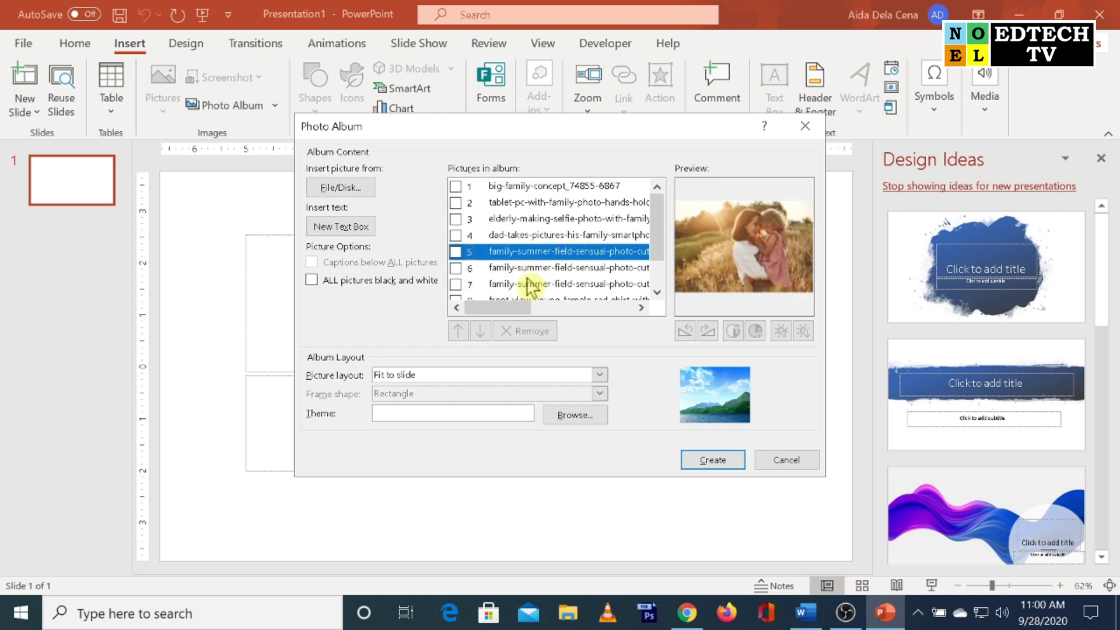
# - Move the mother-and-child field photo down to eighth, then mark the tablet photo again
pyautogui.click(456, 252)
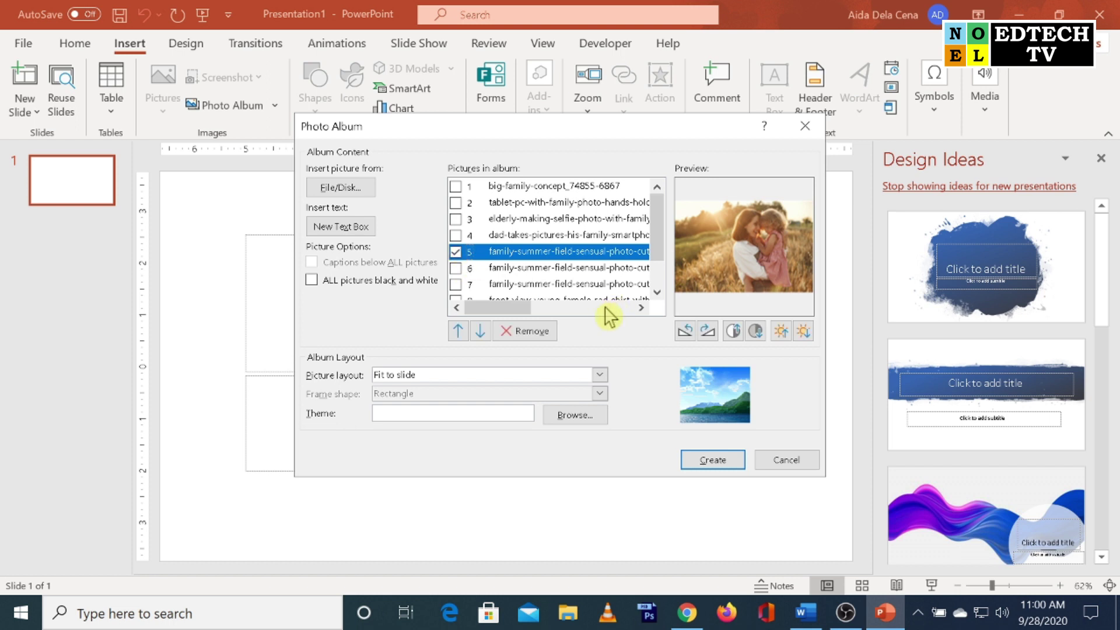
pyautogui.click(479, 332)
pyautogui.click(479, 331)
pyautogui.click(480, 332)
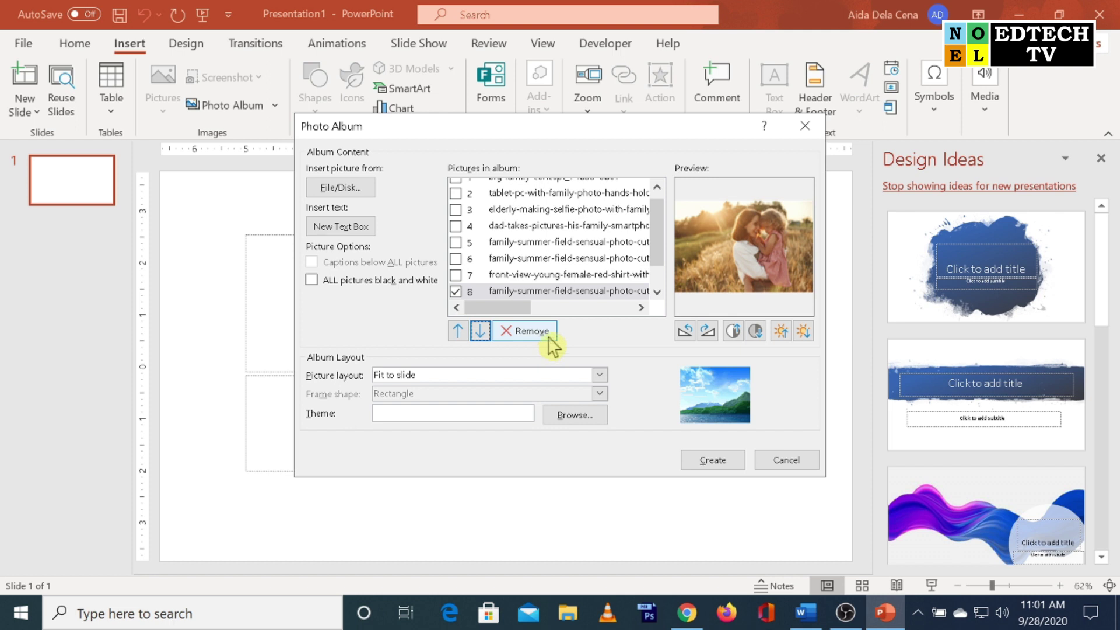
pyautogui.click(454, 293)
pyautogui.scroll(1, 620, 272)
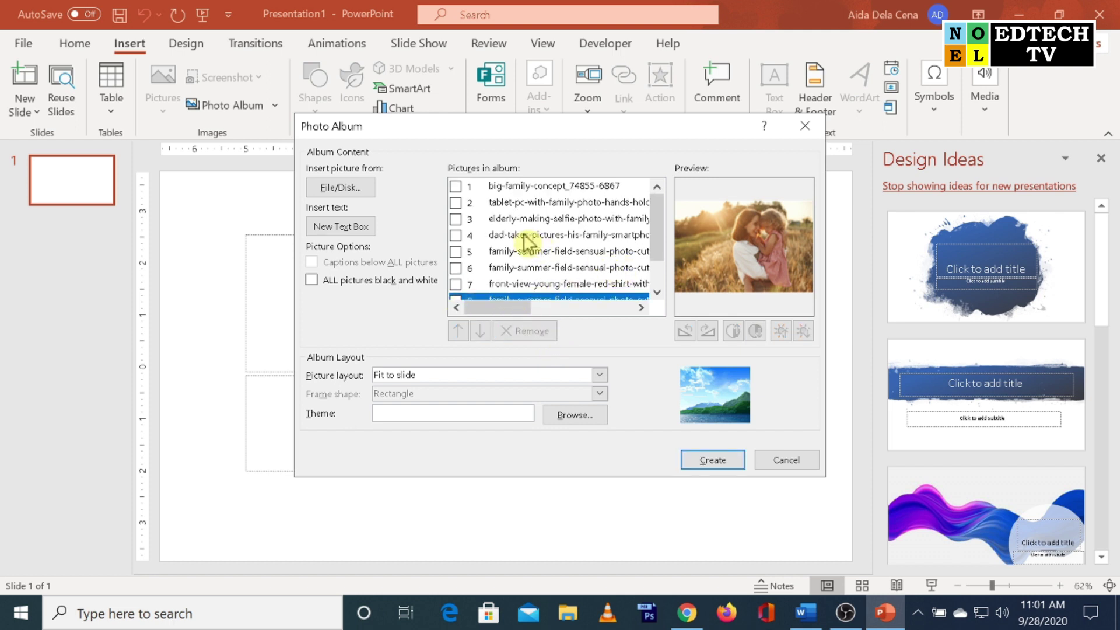
pyautogui.click(455, 203)
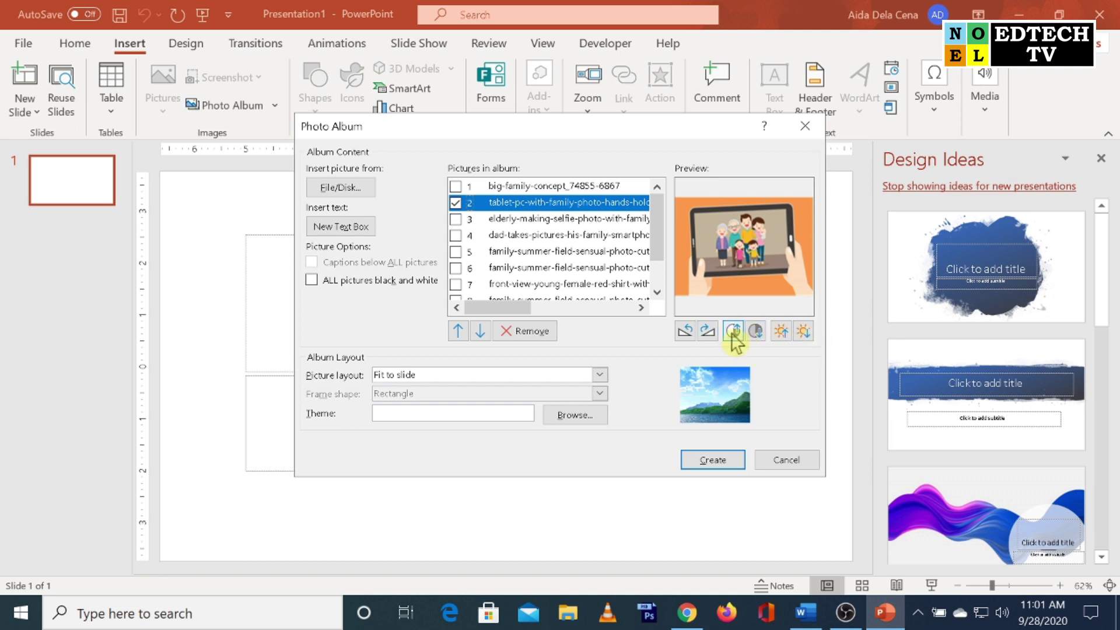
pyautogui.click(685, 330)
pyautogui.click(686, 337)
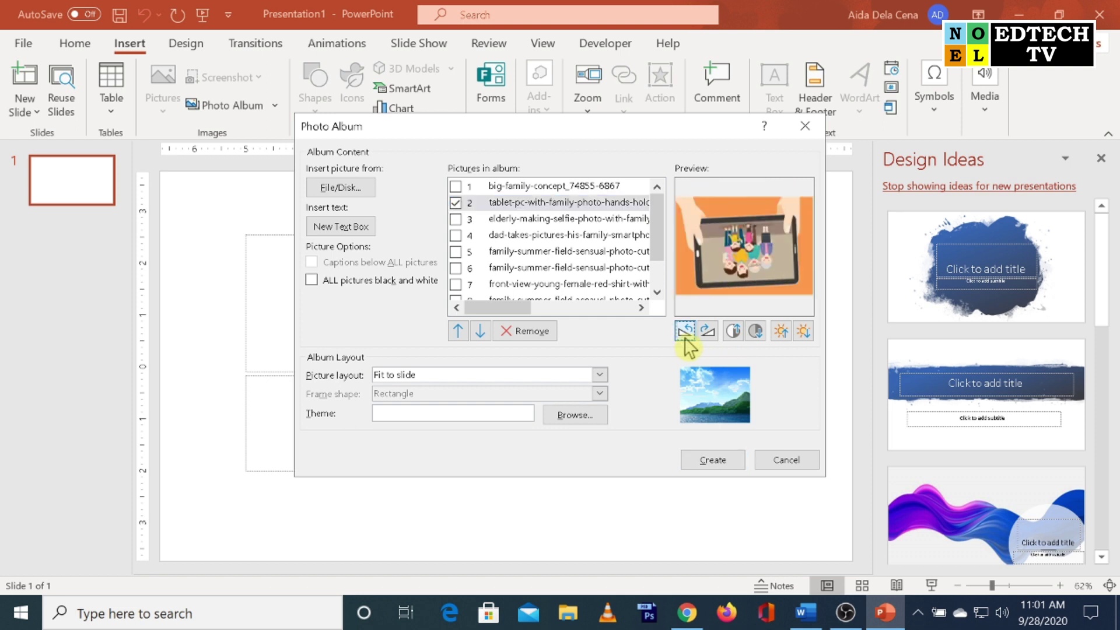
pyautogui.click(686, 334)
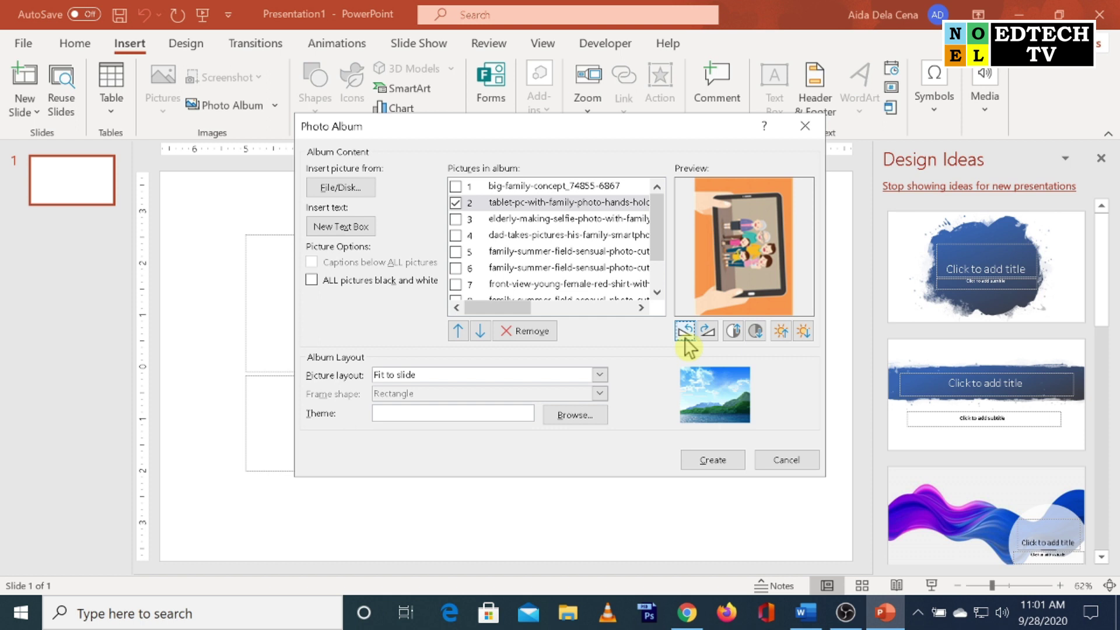
pyautogui.click(686, 337)
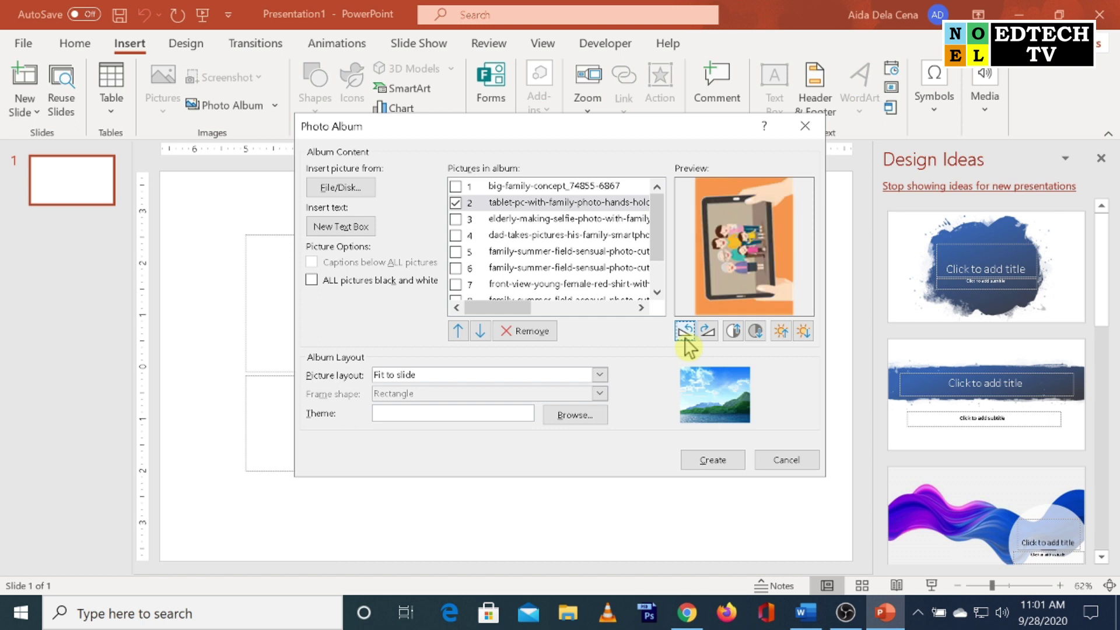
pyautogui.click(686, 337)
pyautogui.click(706, 336)
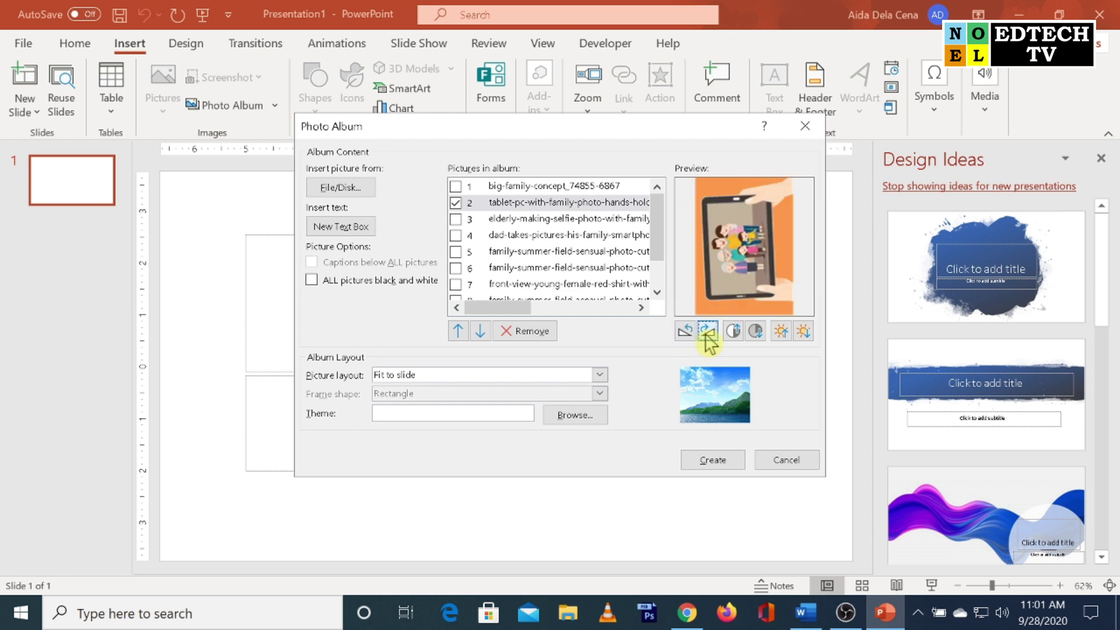
pyautogui.click(708, 335)
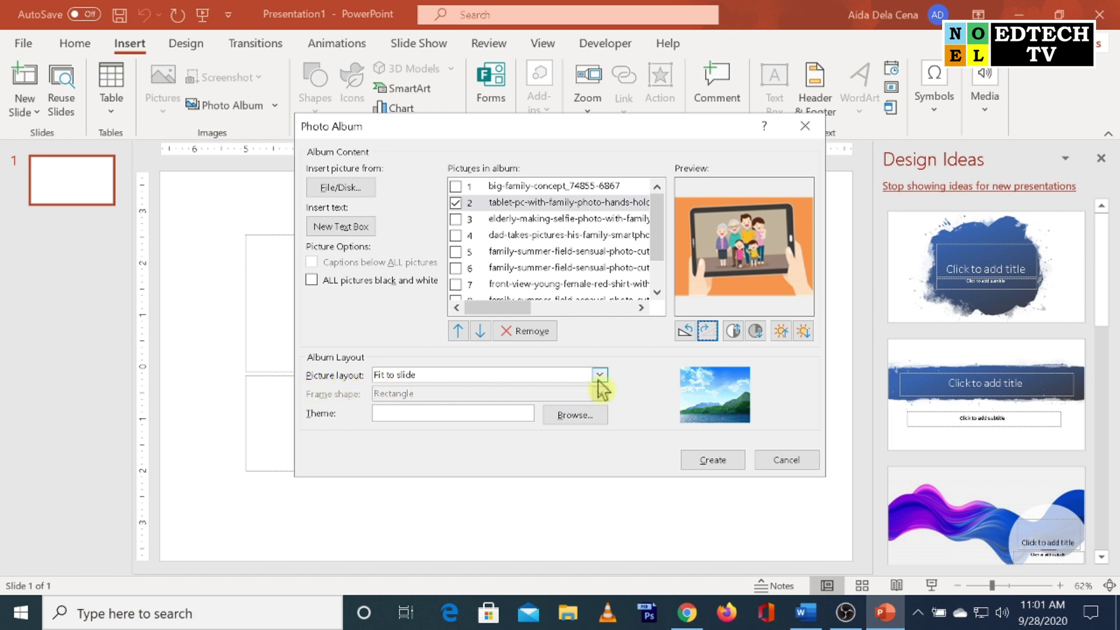
# - Choose the '2 pictures' layout and 'Rounded Rectangle' frame shape for the album
pyautogui.click(599, 377)
pyautogui.click(599, 379)
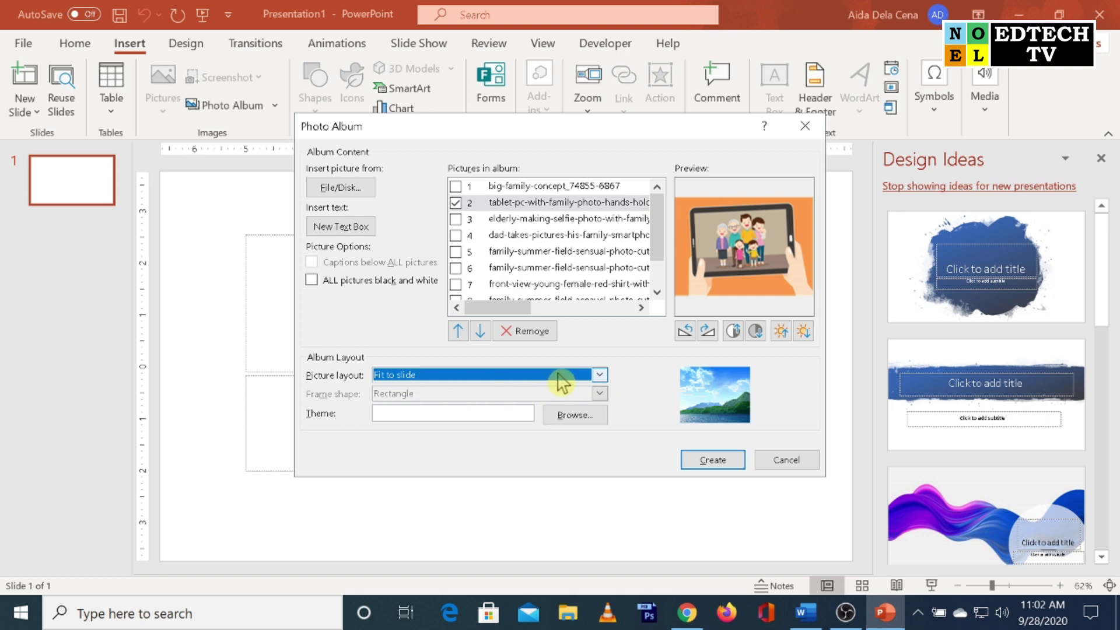
pyautogui.click(600, 378)
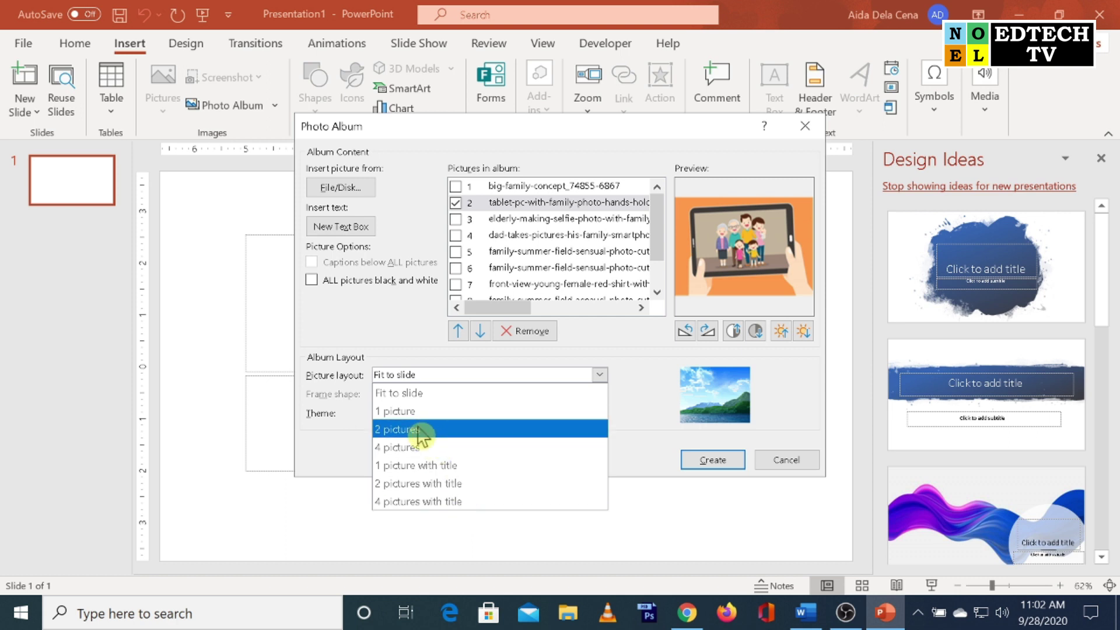
pyautogui.click(420, 430)
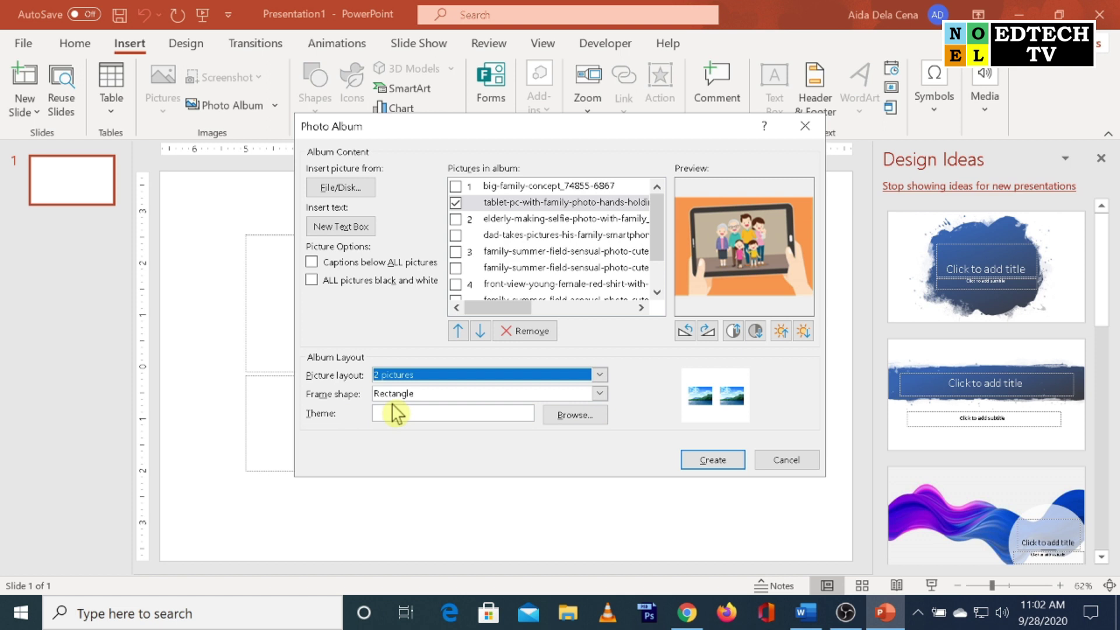
pyautogui.click(600, 393)
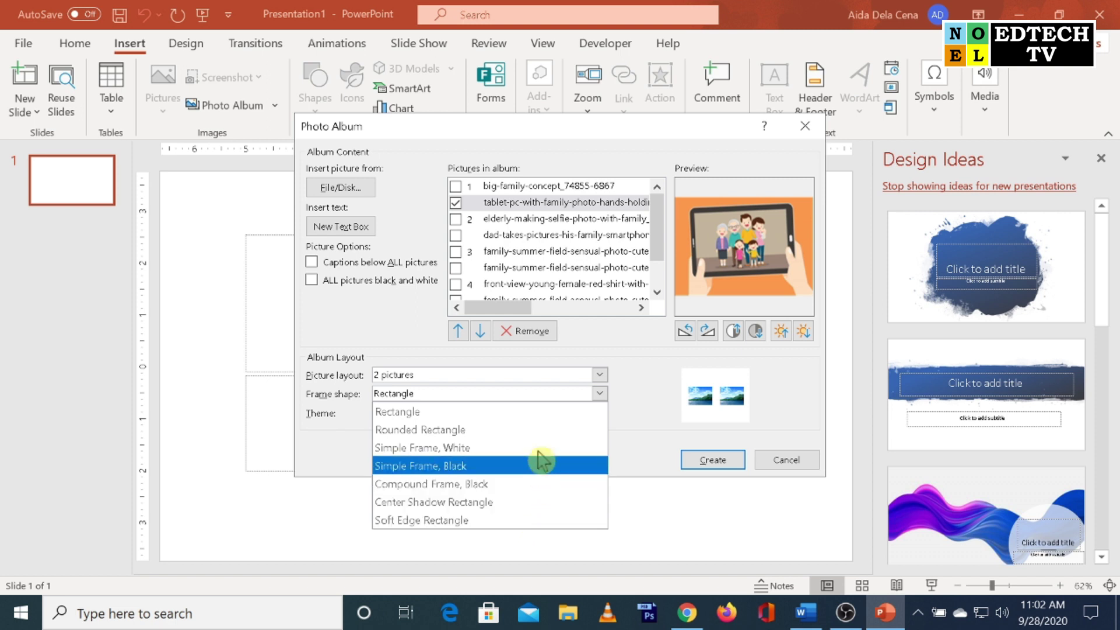
pyautogui.click(471, 436)
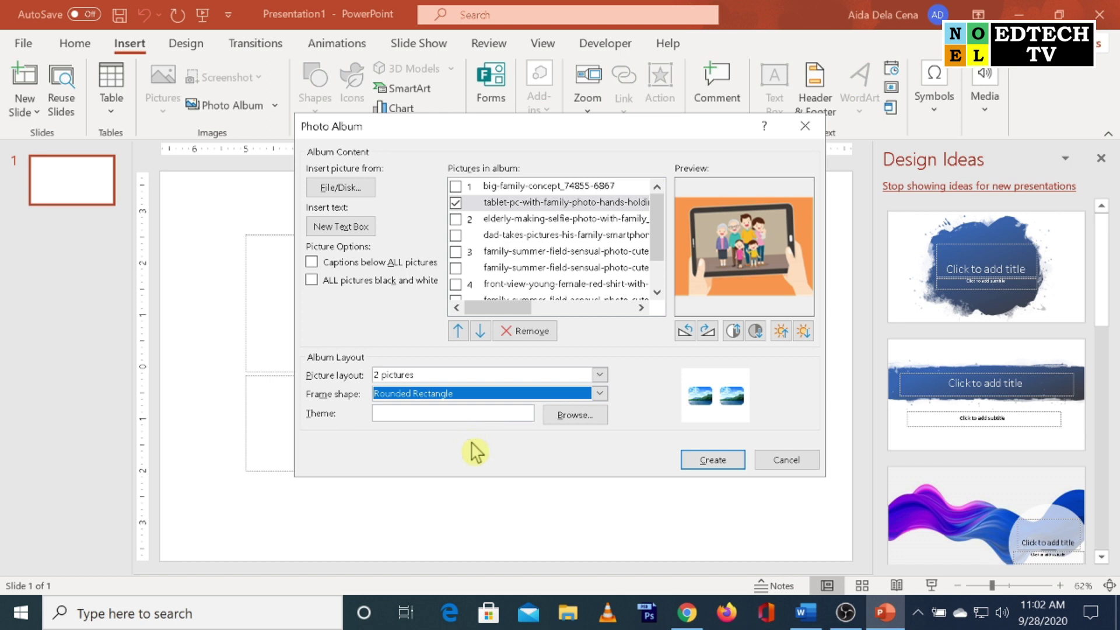
# - Open the theme browser and cancel it, leaving the album without a theme
pyautogui.click(565, 416)
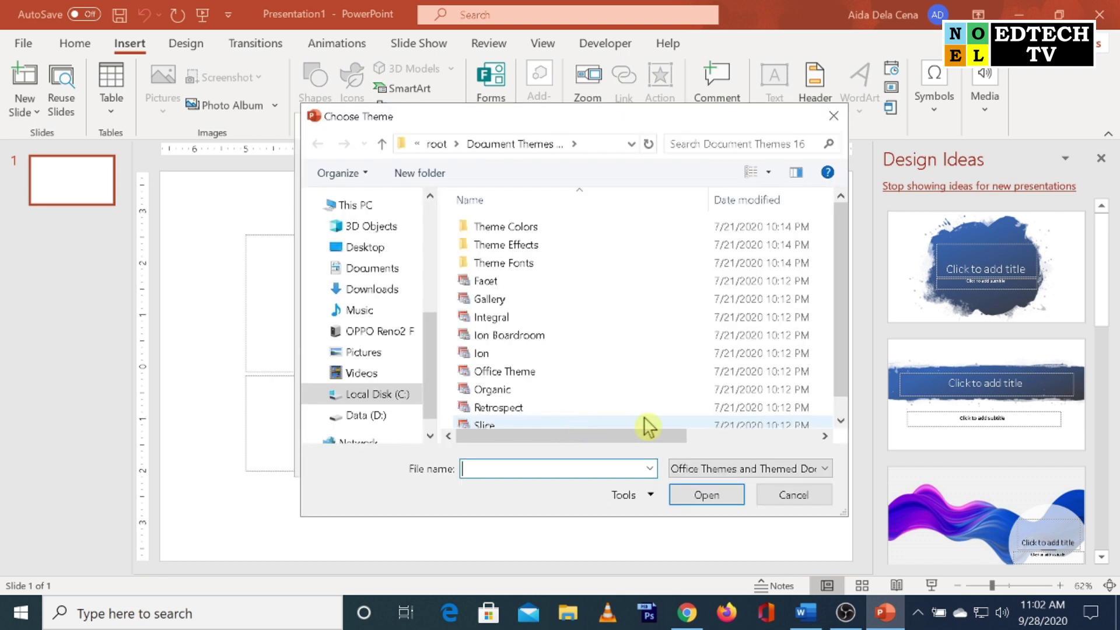
pyautogui.scroll(-1, 582, 289)
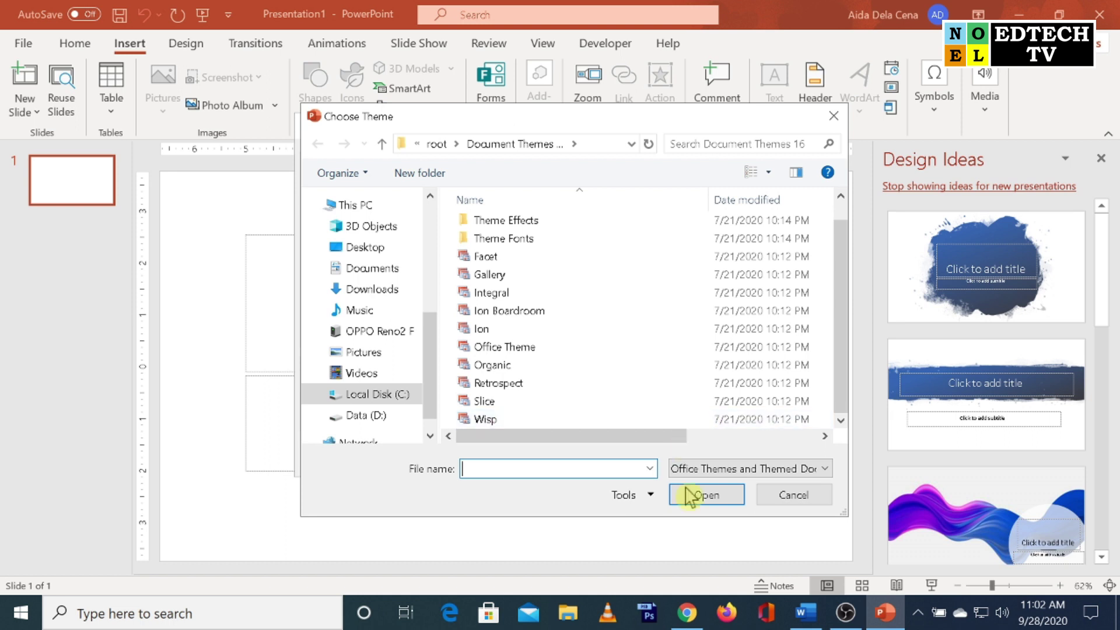
pyautogui.click(794, 495)
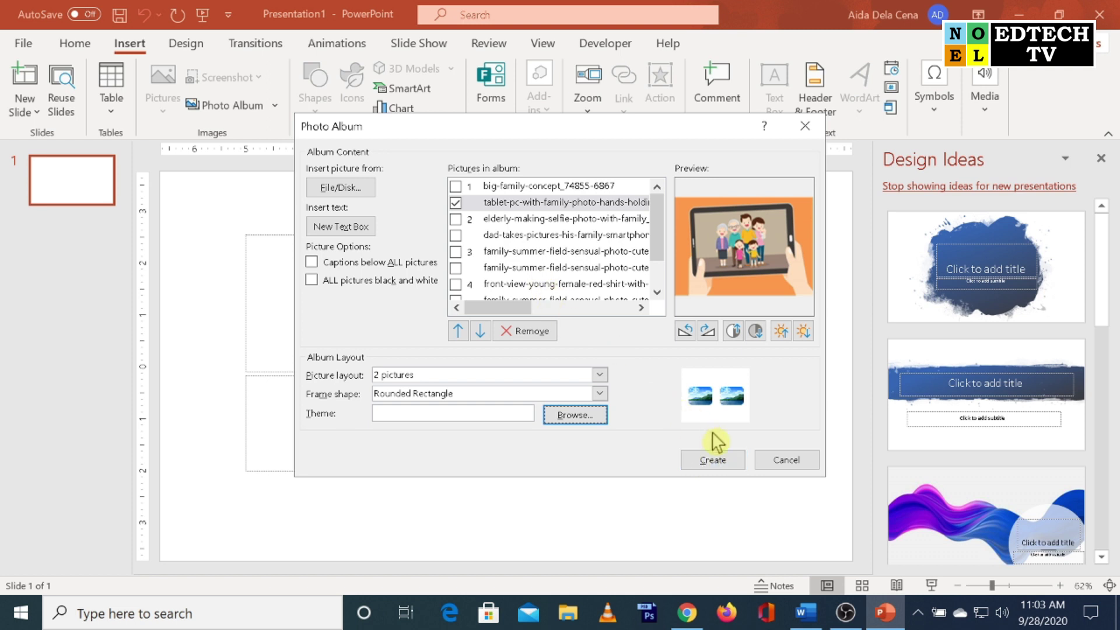
# - Create the photo album from the dialog settings
pyautogui.click(720, 466)
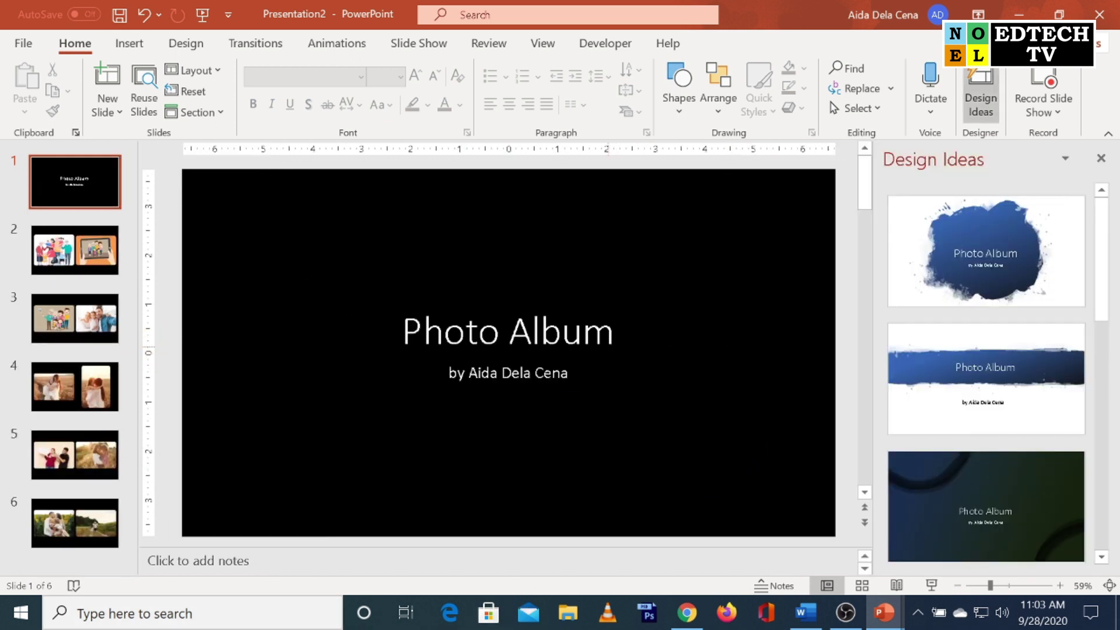
pyautogui.click(297, 295)
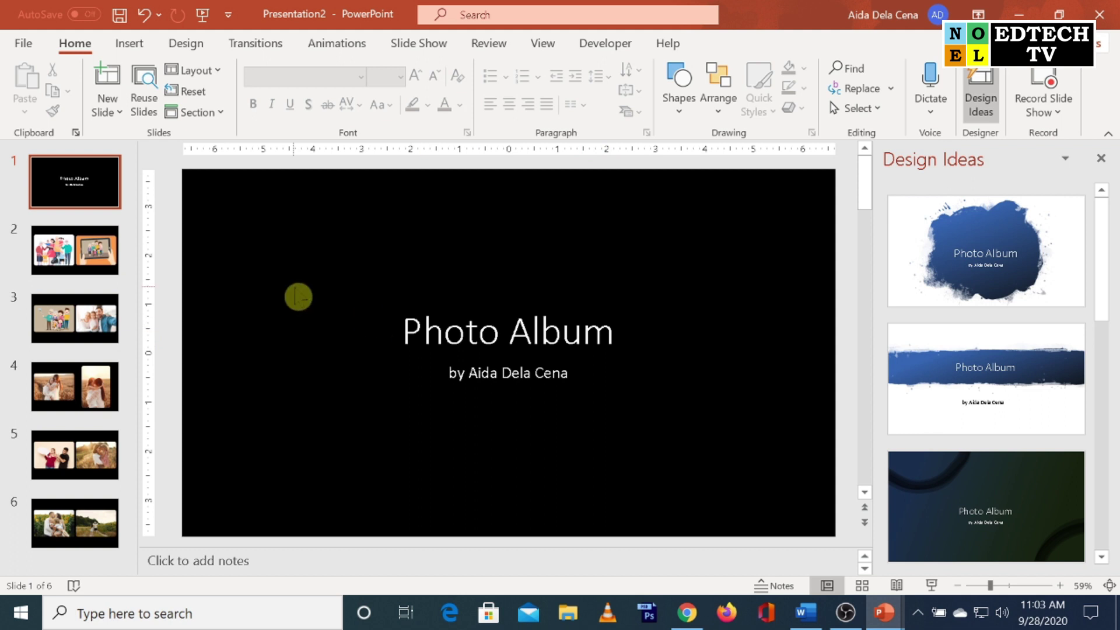
pyautogui.click(628, 357)
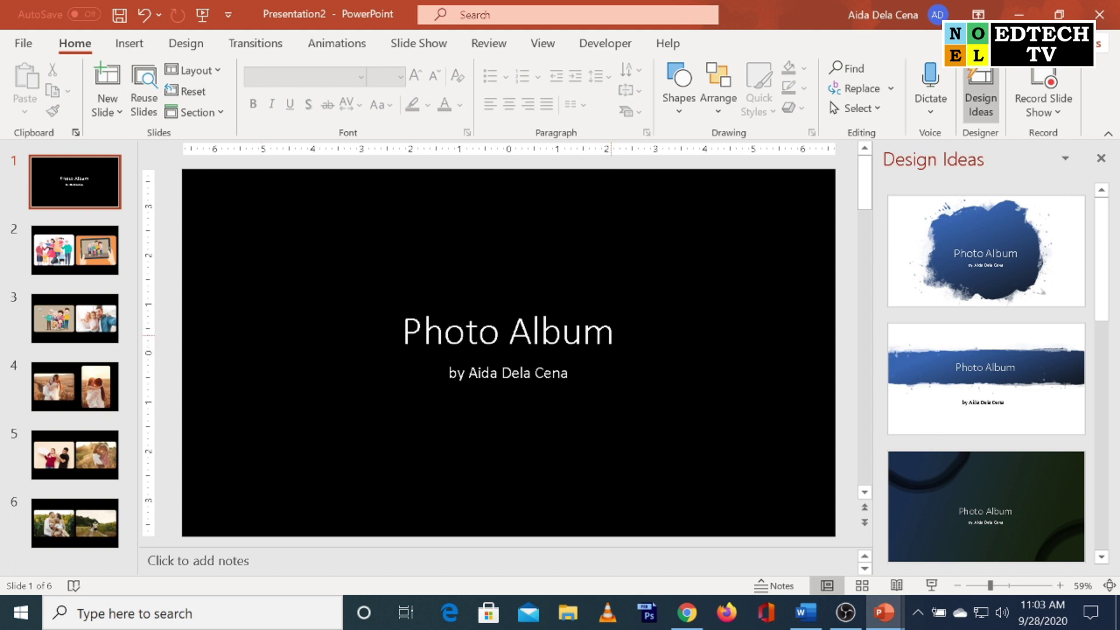
# - Retitle the first slide 'My Photo Album' and replace the author's first name in the subtitle
pyautogui.click(402, 332)
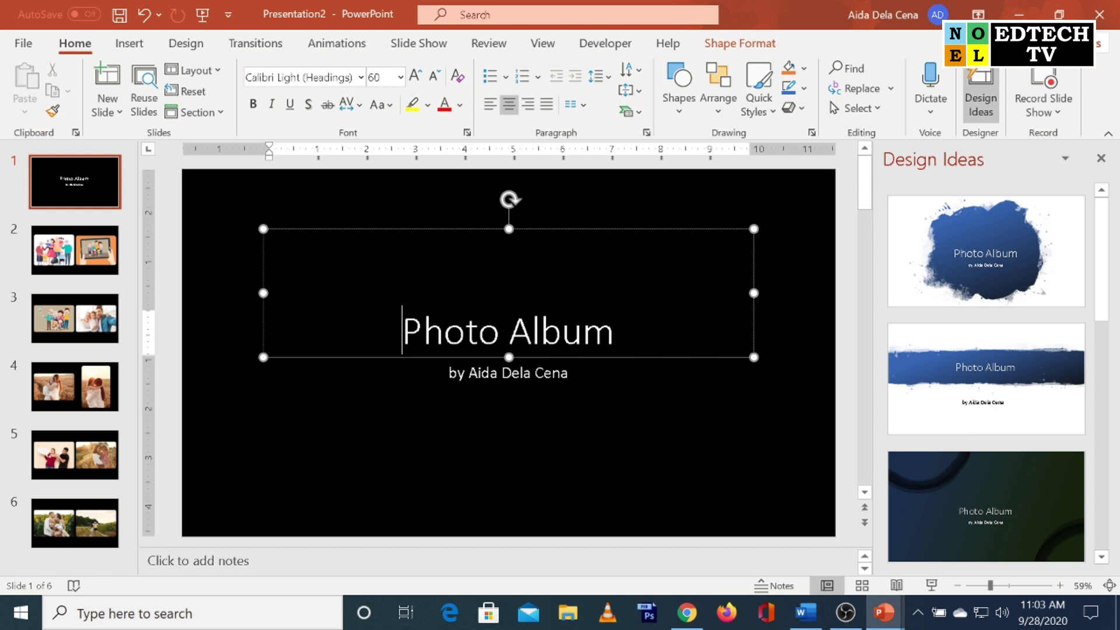
pyautogui.write('My')
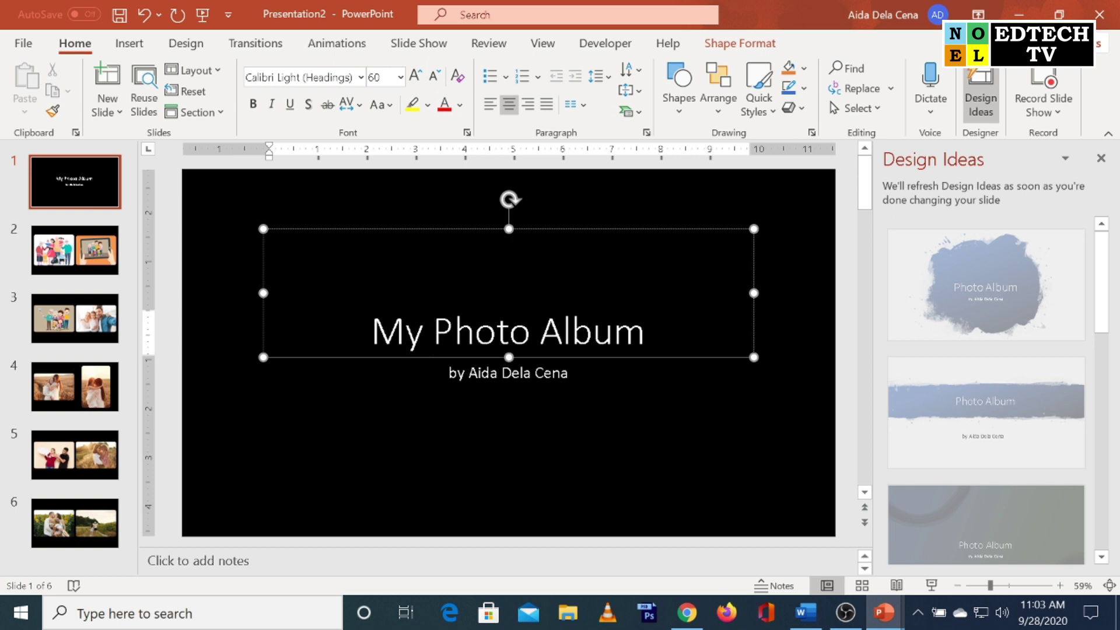
pyautogui.doubleClick(479, 388)
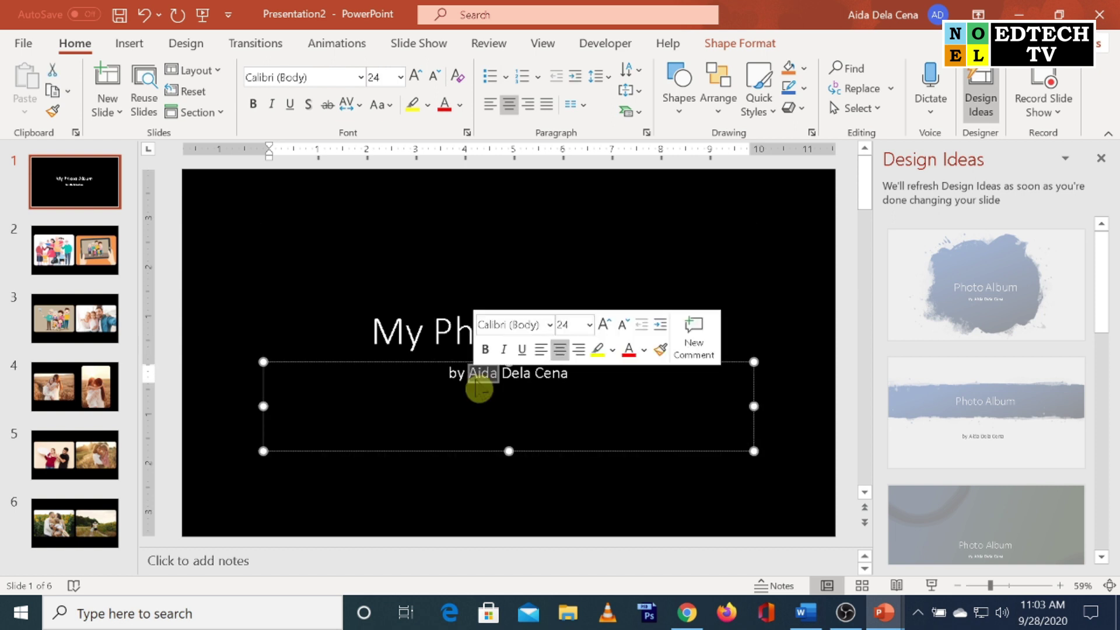
pyautogui.write('Noel')
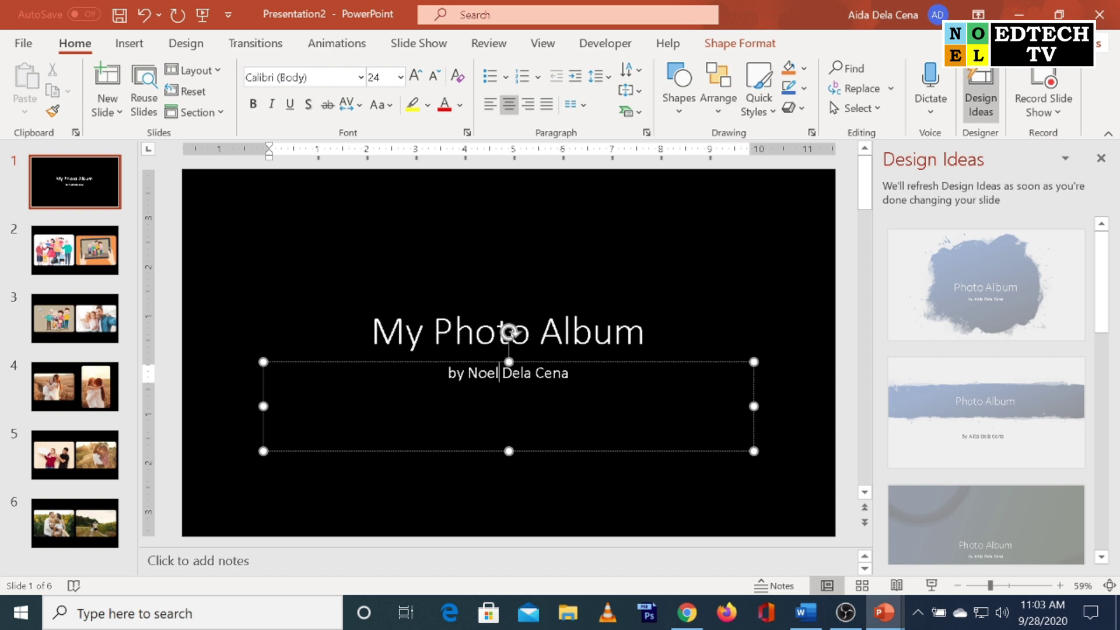
pyautogui.click(394, 215)
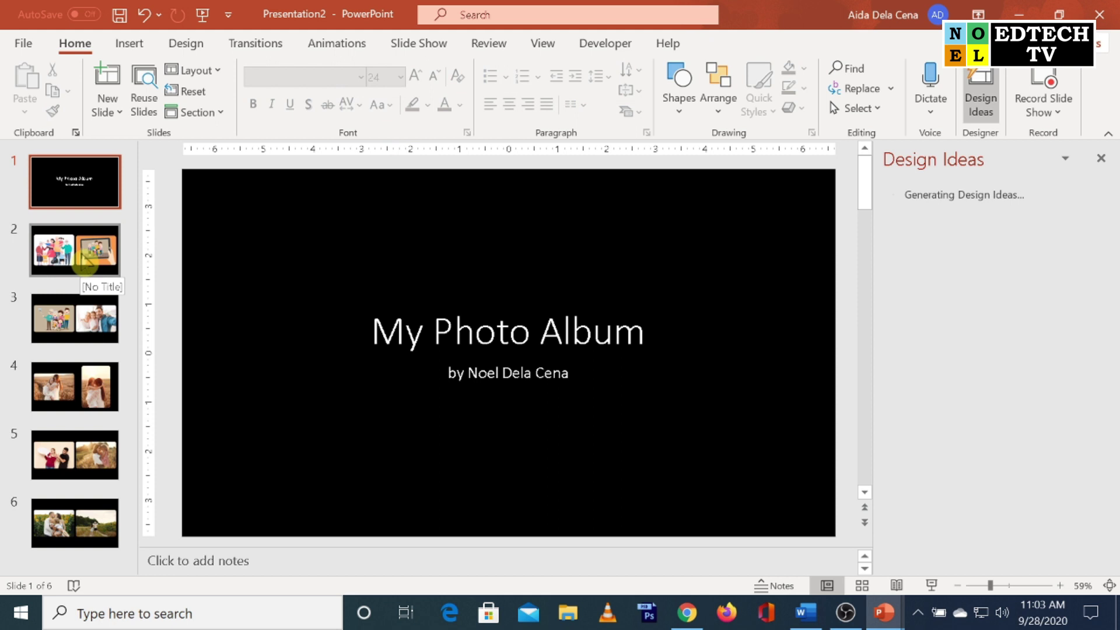
# - Switch between slides 2 and 3 to compare their photos and Design Ideas layouts
pyautogui.click(84, 263)
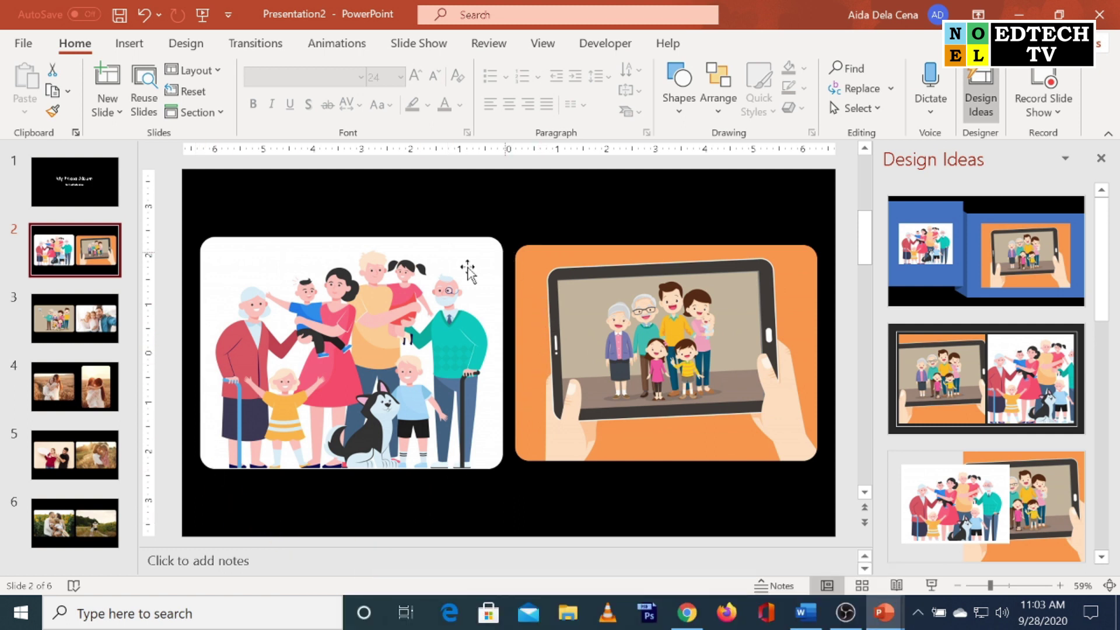
pyautogui.click(46, 338)
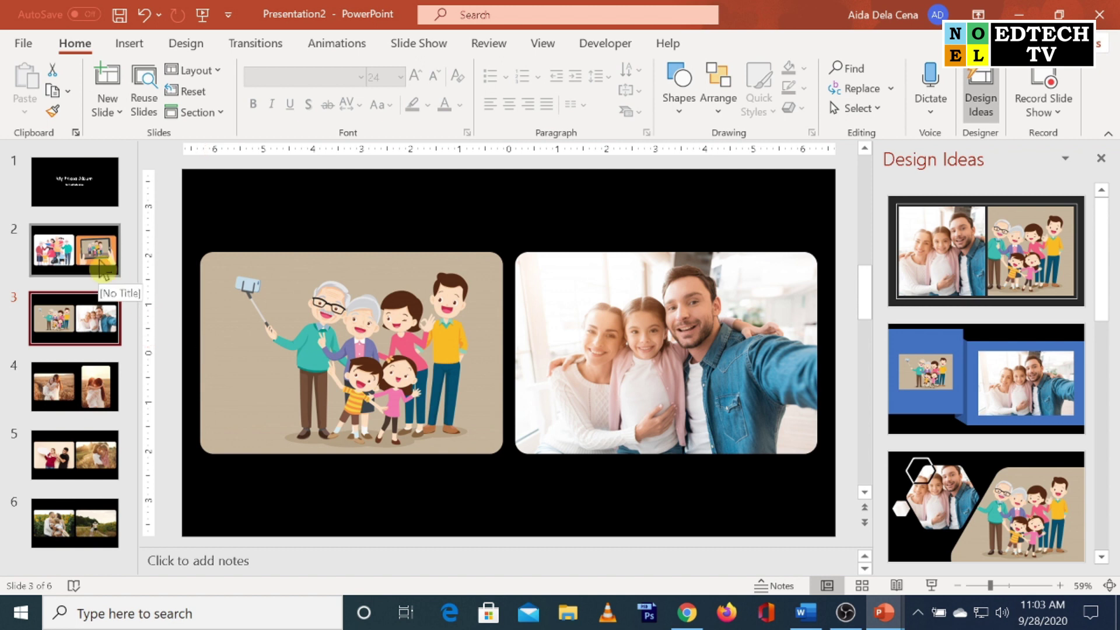
pyautogui.click(75, 250)
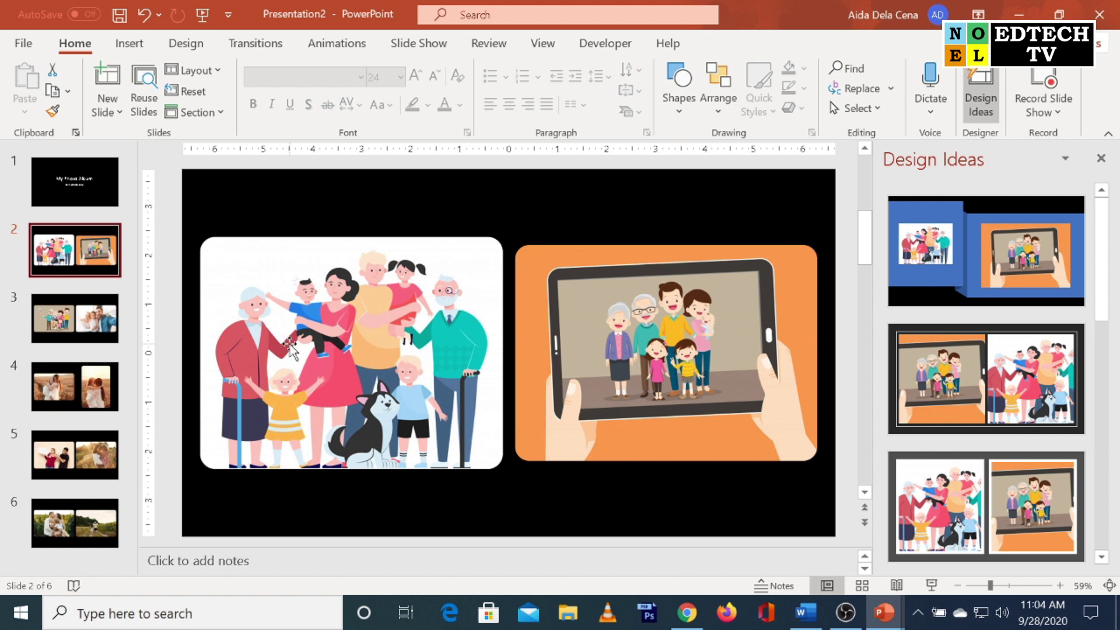
pyautogui.click(70, 327)
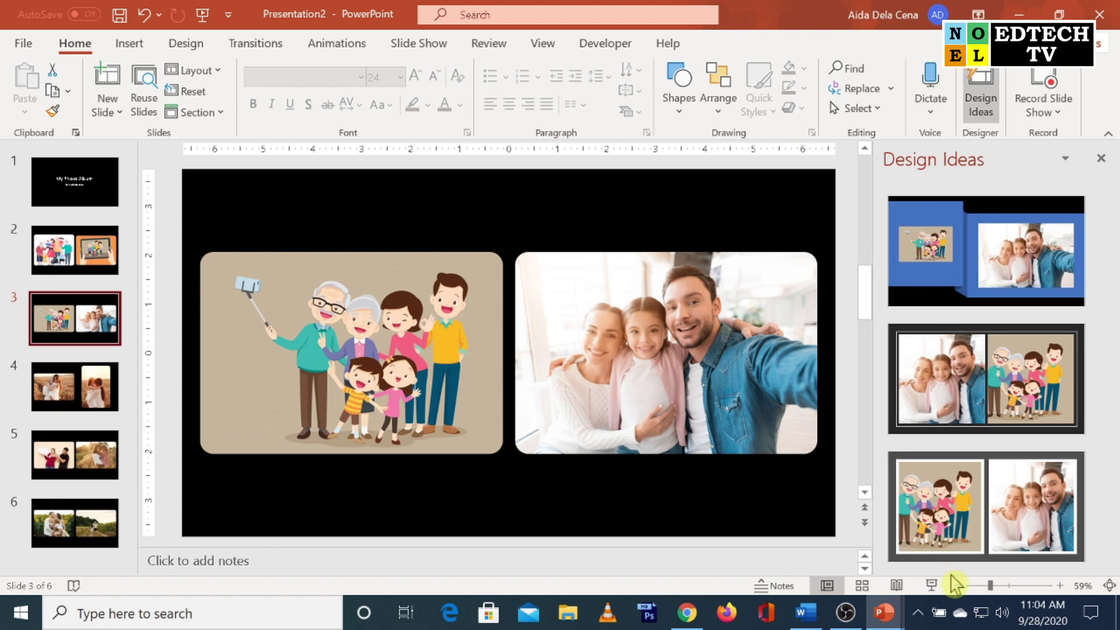
# - Play the slide show from the title slide through to slide 6's sunflower-field photos
pyautogui.click(935, 587)
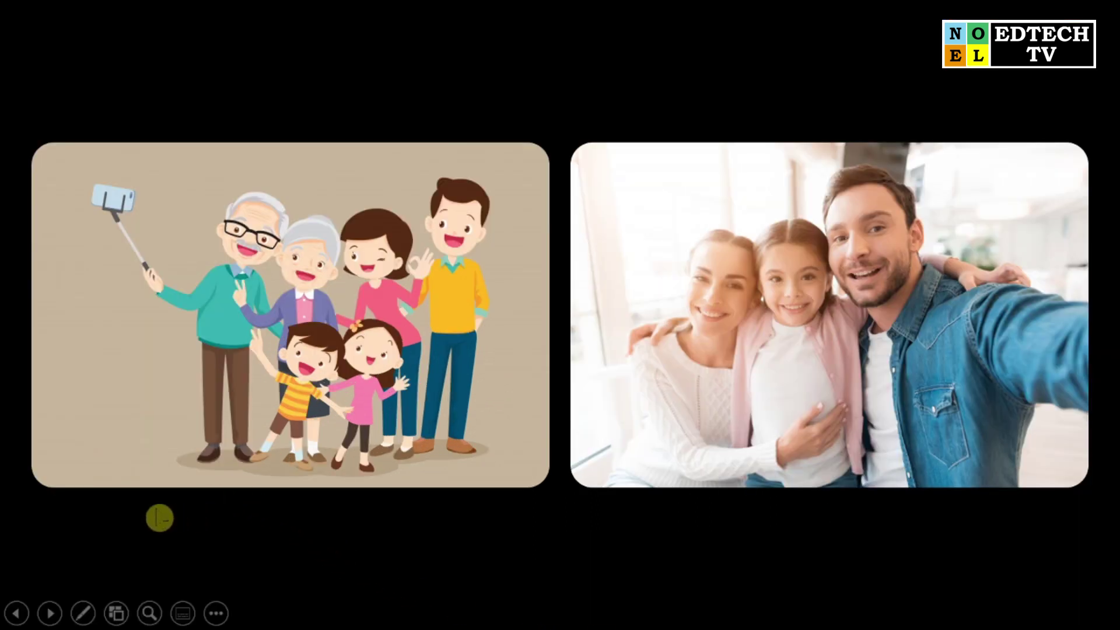
pyautogui.click(159, 517)
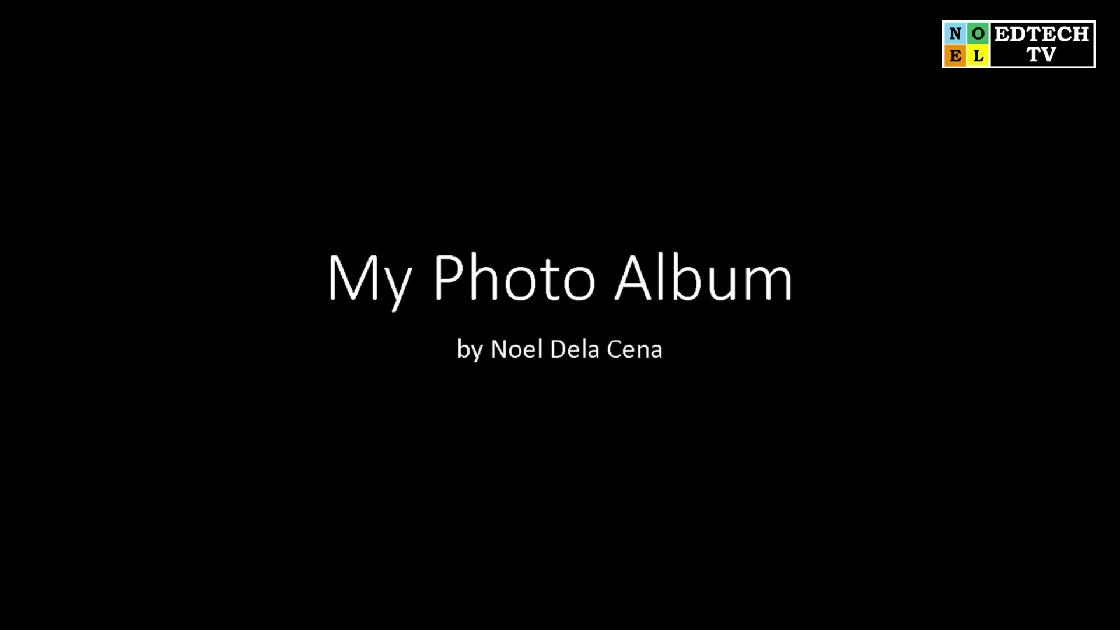
pyautogui.press('Right')
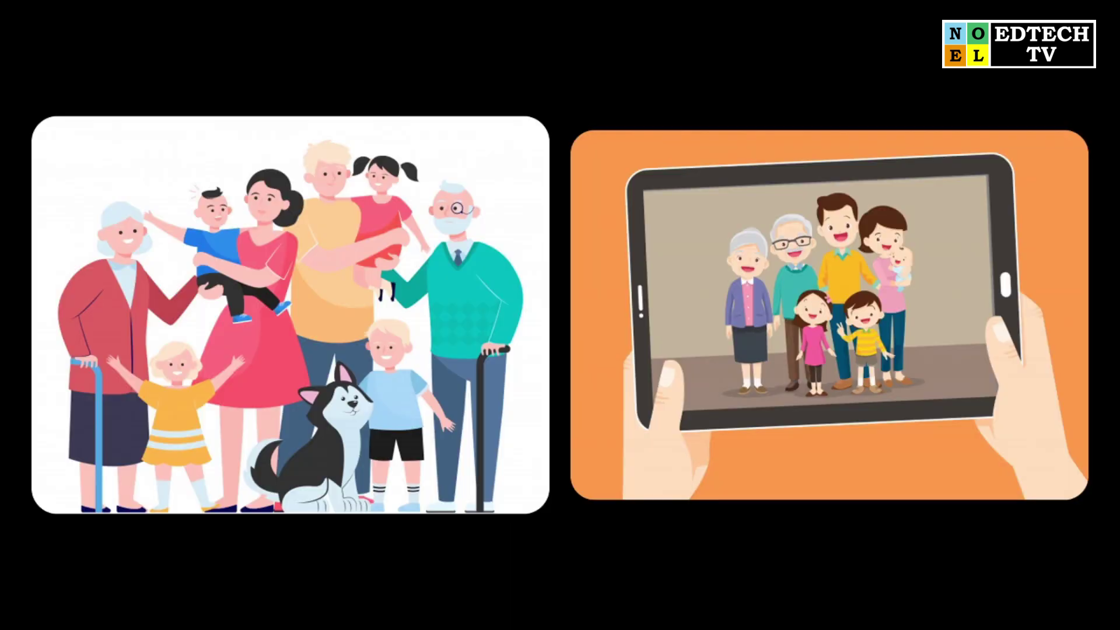
pyautogui.press('Right')
pyautogui.press('Right')
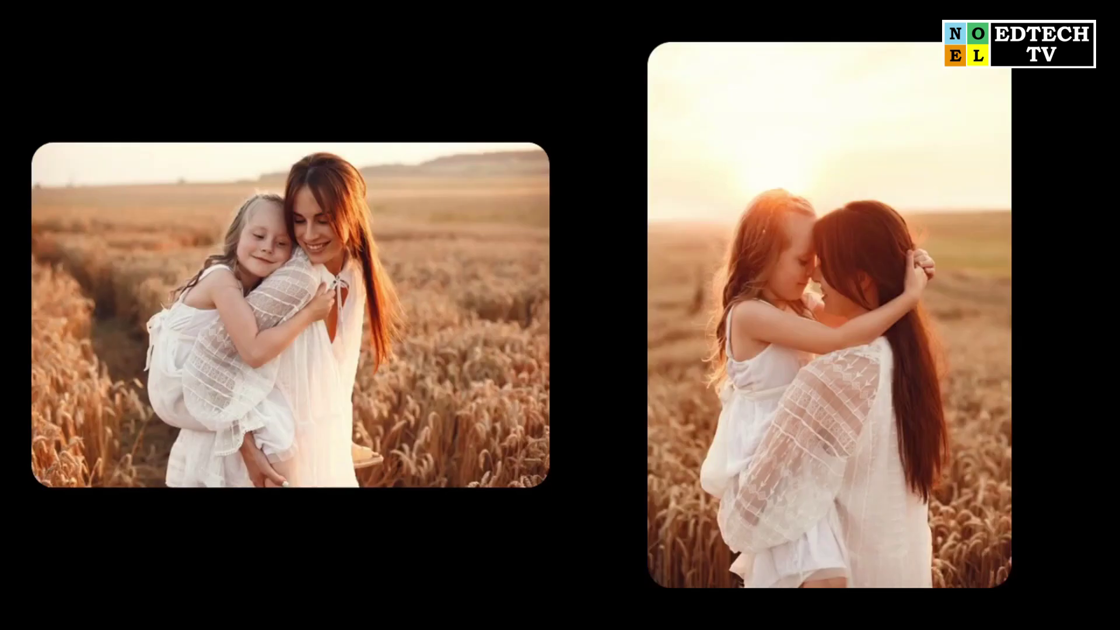
pyautogui.press('Right')
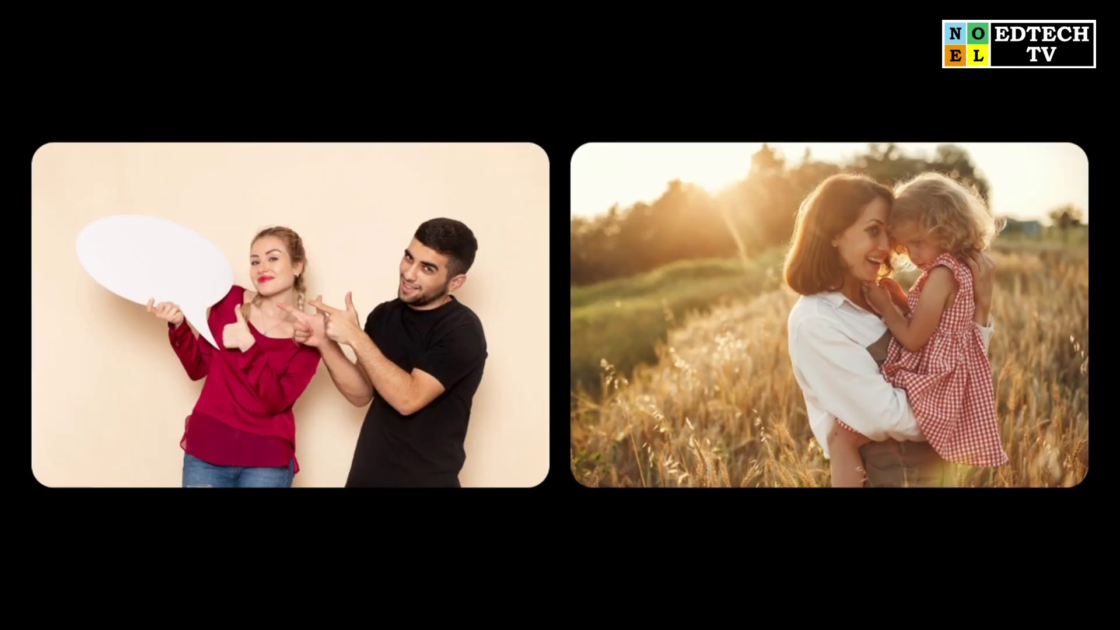
pyautogui.press('Right')
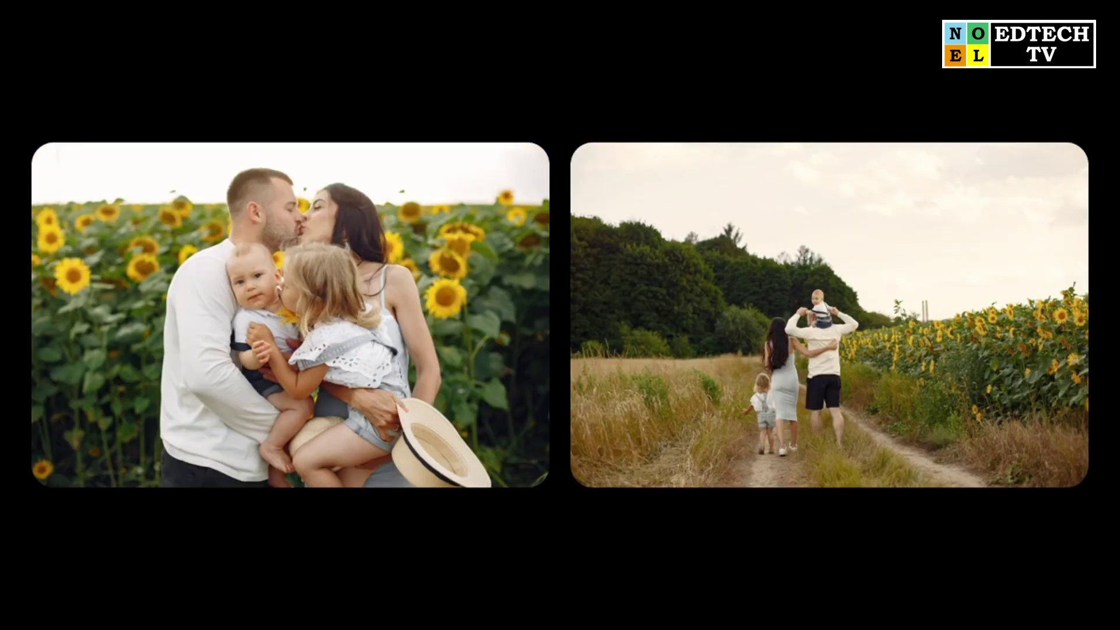
pyautogui.press('Right')
pyautogui.press('Right')
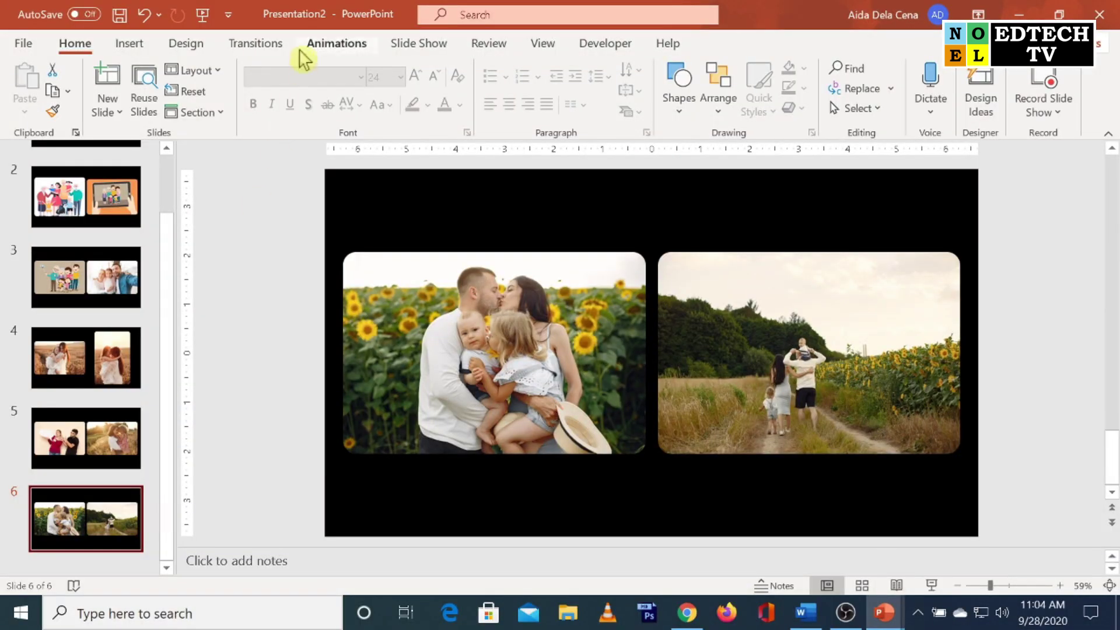
# - Open Edit Photo Album from Insert and click Update to regenerate the album
pyautogui.click(144, 50)
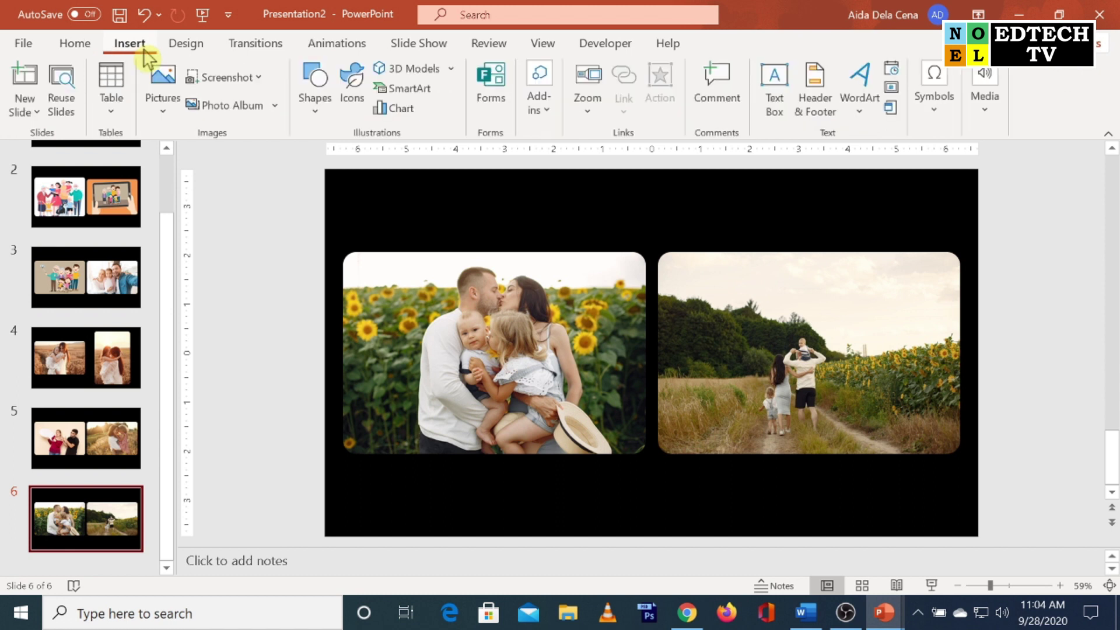
pyautogui.click(274, 109)
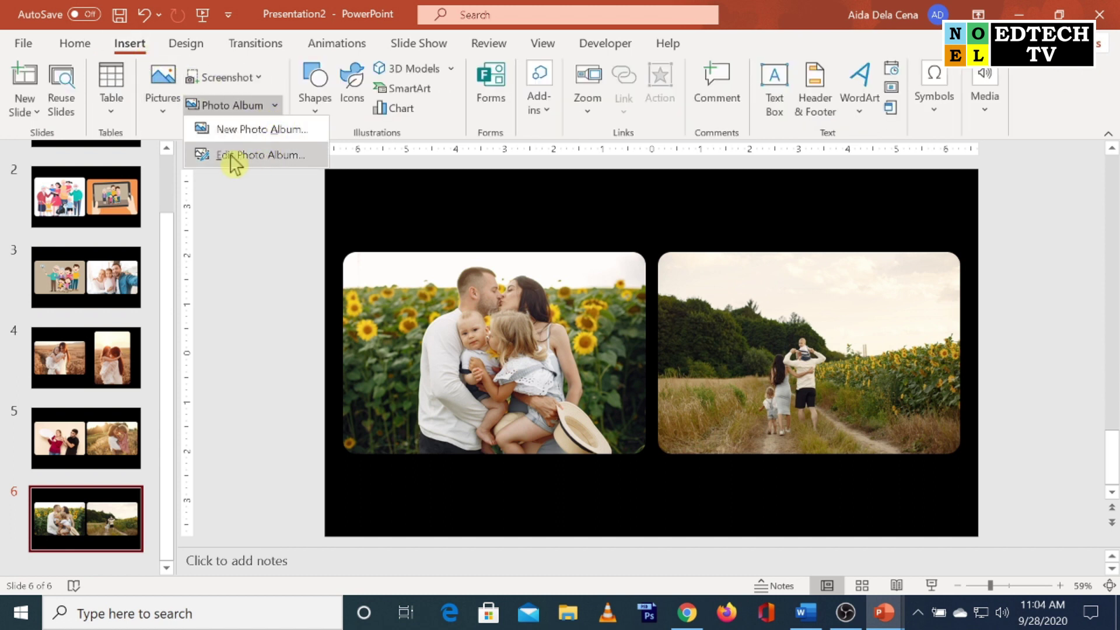
pyautogui.click(256, 159)
pyautogui.click(269, 165)
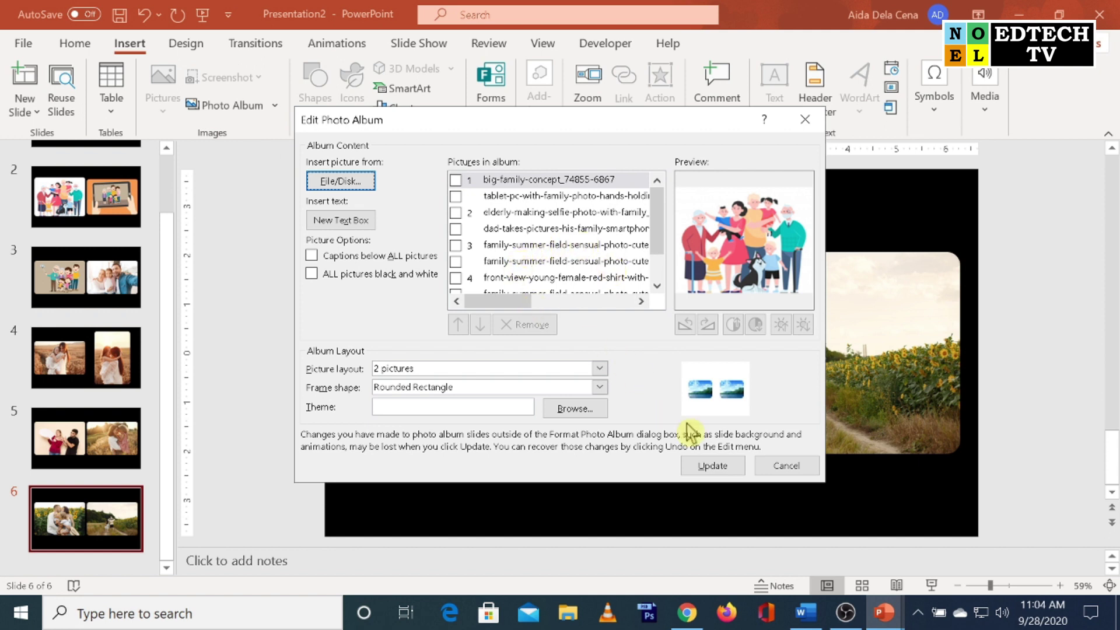
pyautogui.click(715, 468)
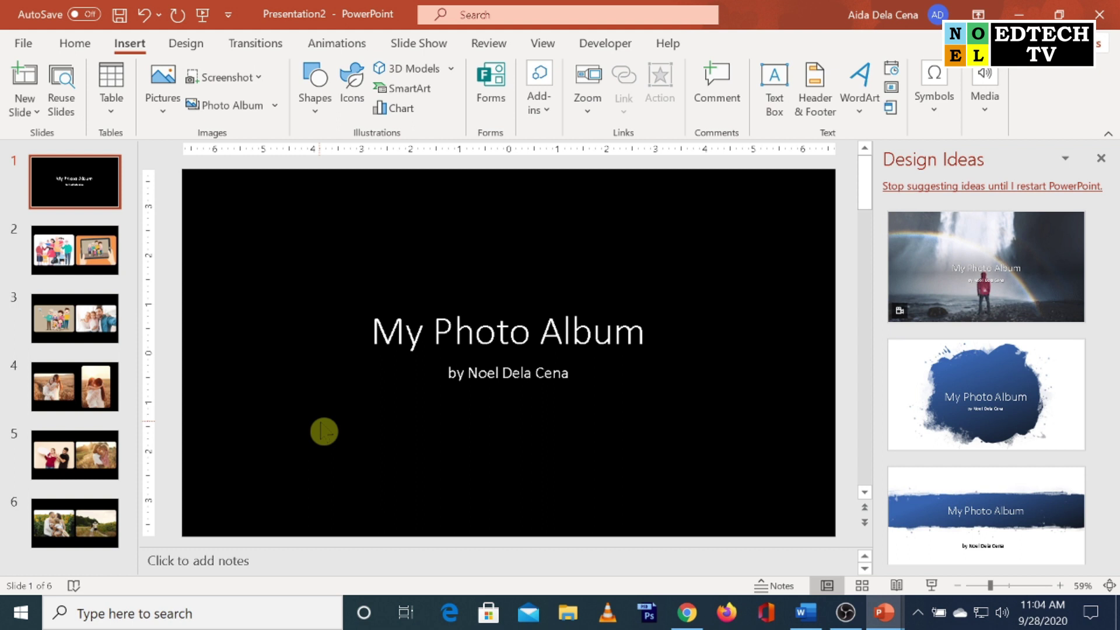
# - Add a text box below the left picture on slide 2 reading 'My Family Photos'
pyautogui.click(82, 269)
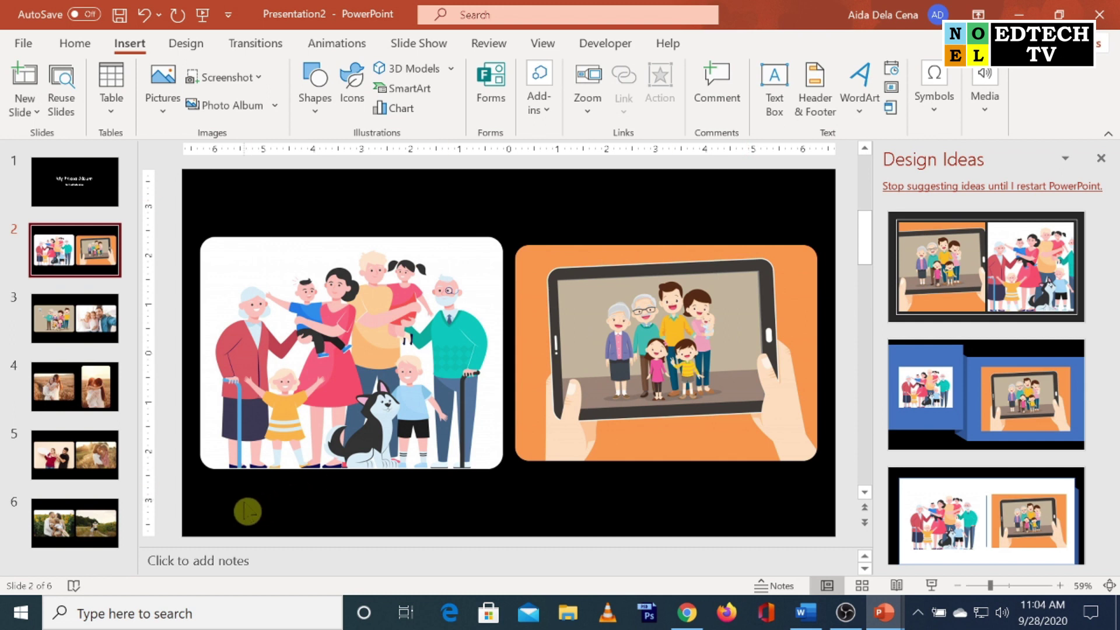
pyautogui.click(775, 86)
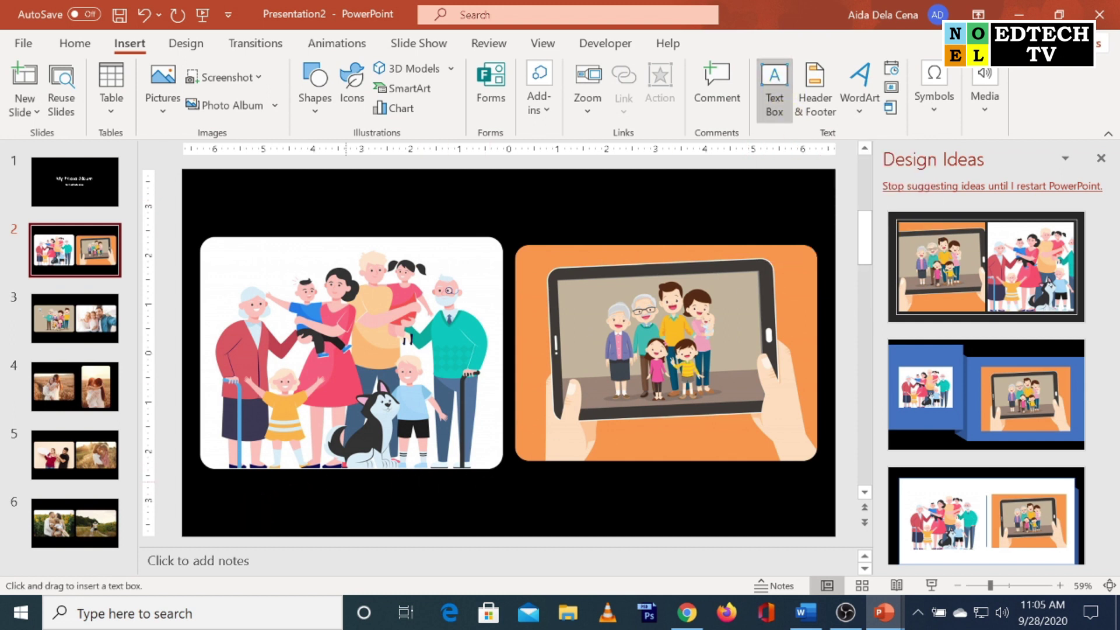
pyautogui.click(224, 493)
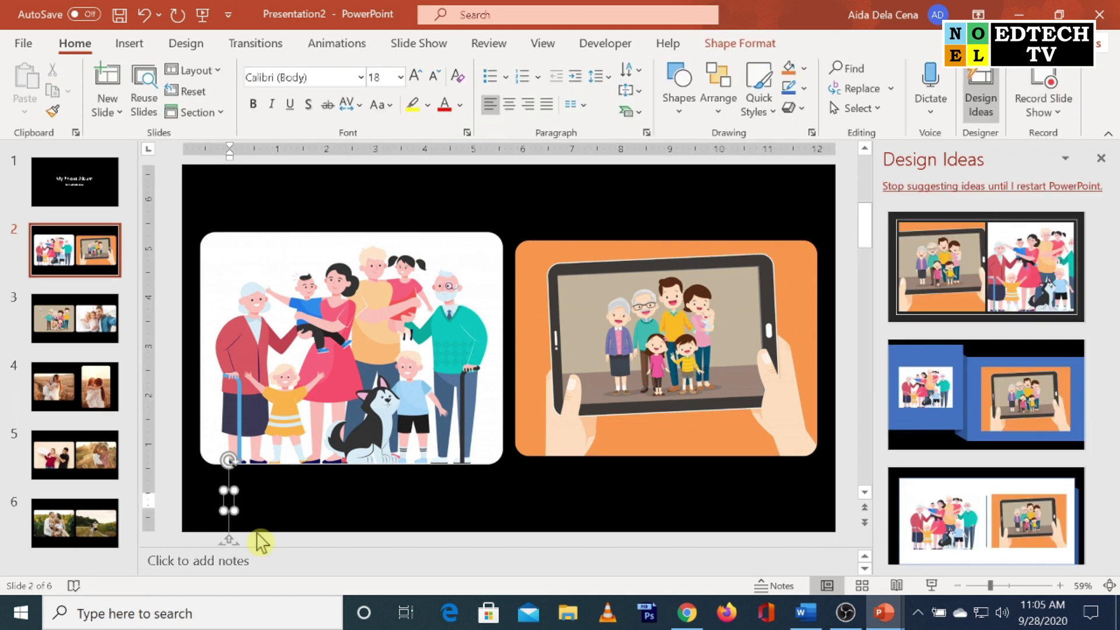
pyautogui.write('My')
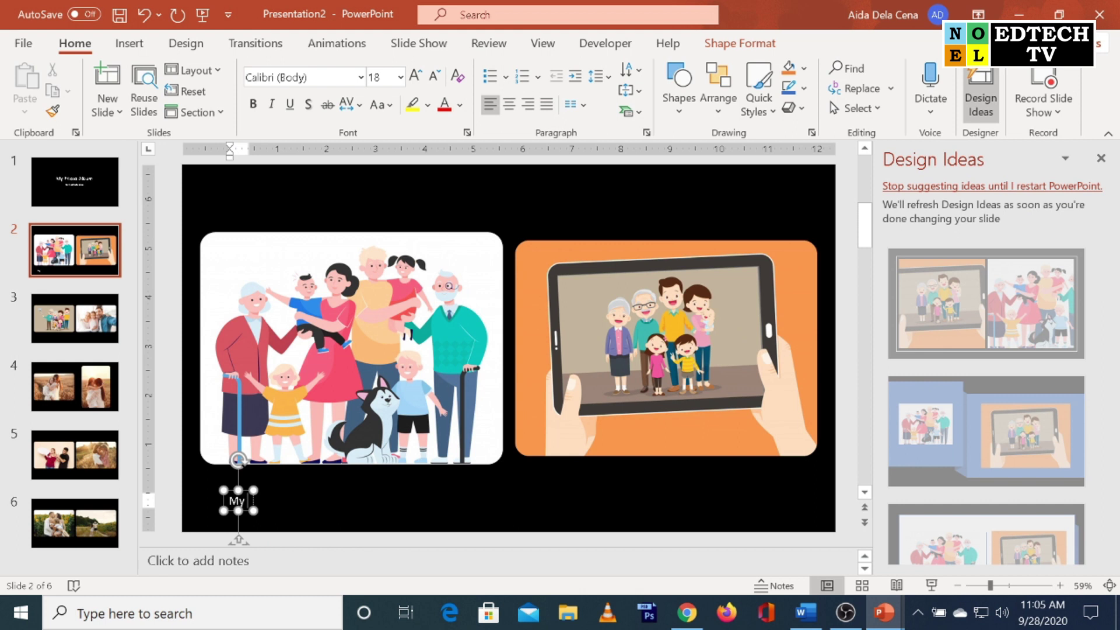
pyautogui.write(' Family Photo Al')
pyautogui.press('BackSpace')
pyautogui.press('BackSpace')
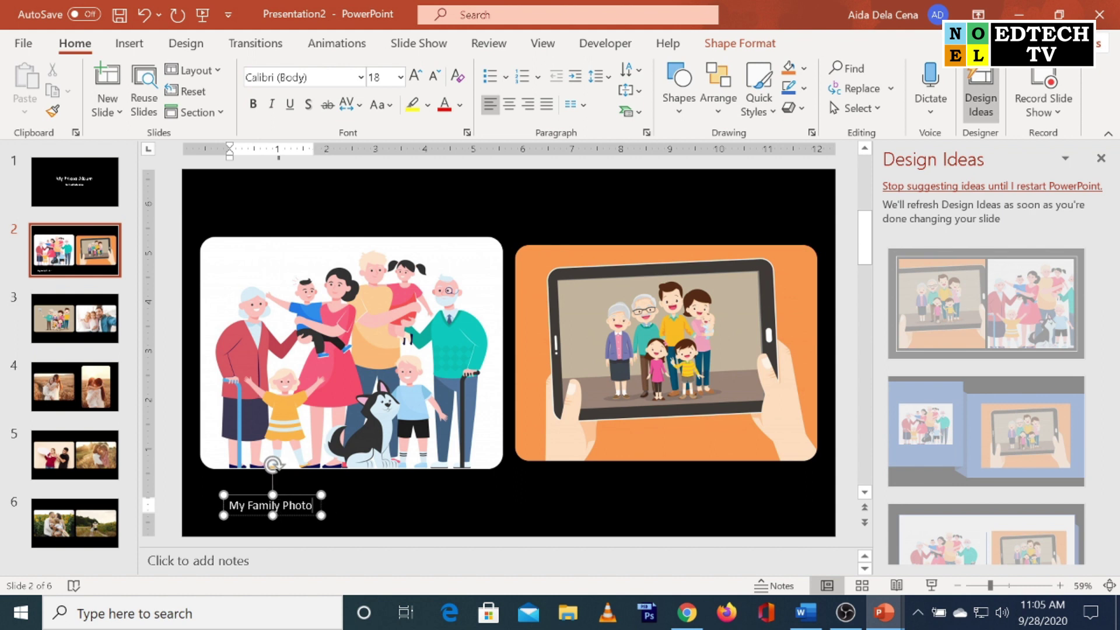
pyautogui.write('s')
# - Make the caption bold at 32 pt and centre it under the left illustration
pyautogui.moveTo(295, 494)
pyautogui.mouseDown()
pyautogui.moveTo(374, 487)
pyautogui.moveTo(361, 476)
pyautogui.mouseUp()
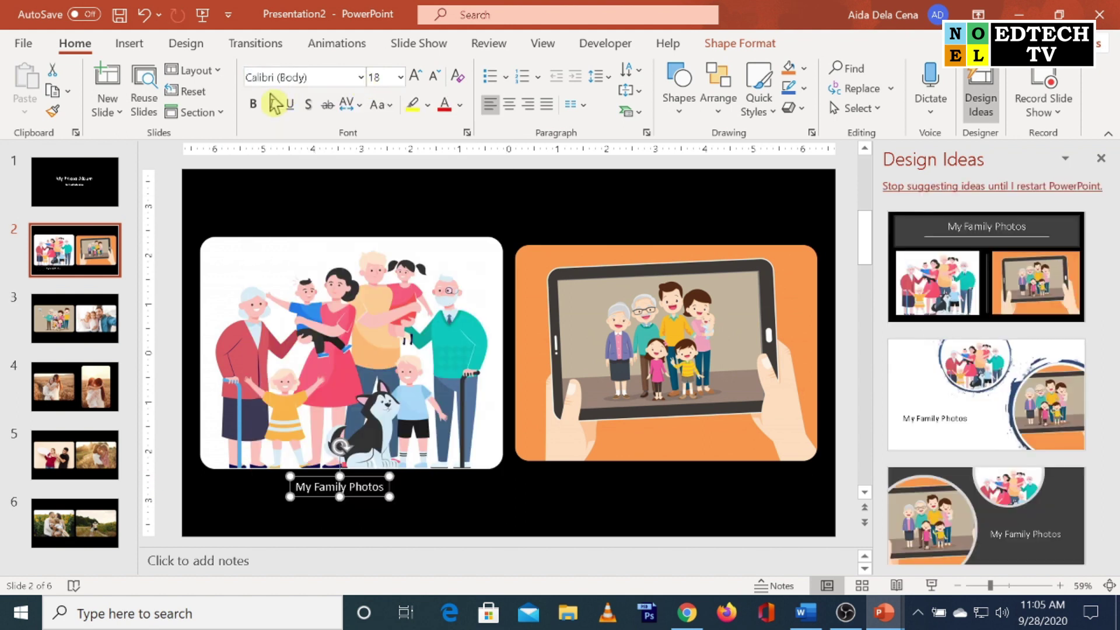
pyautogui.click(253, 104)
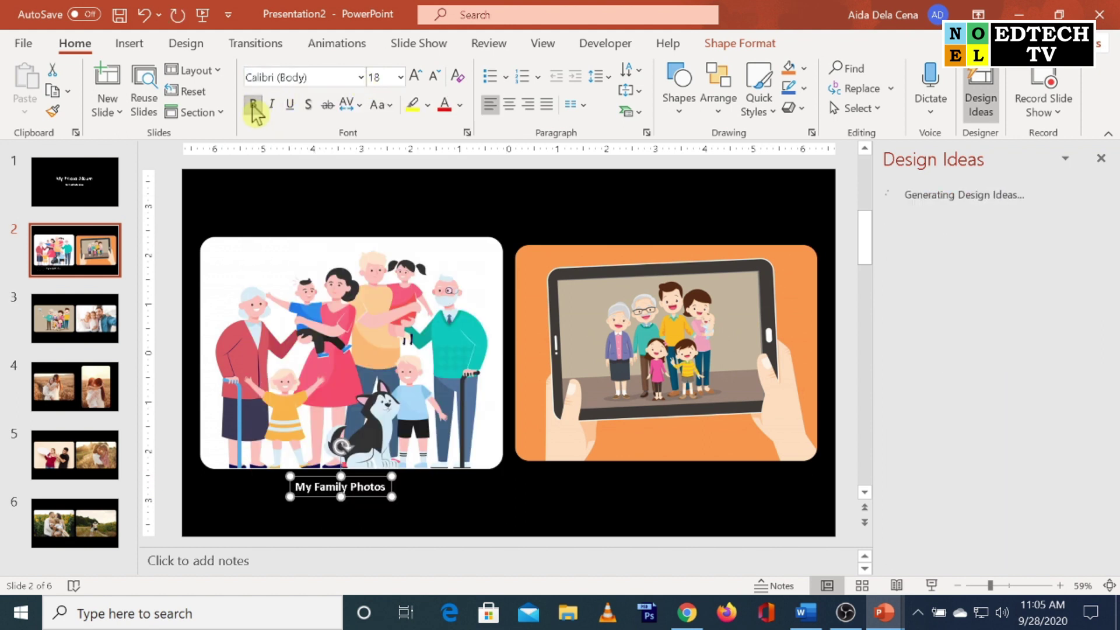
pyautogui.click(400, 77)
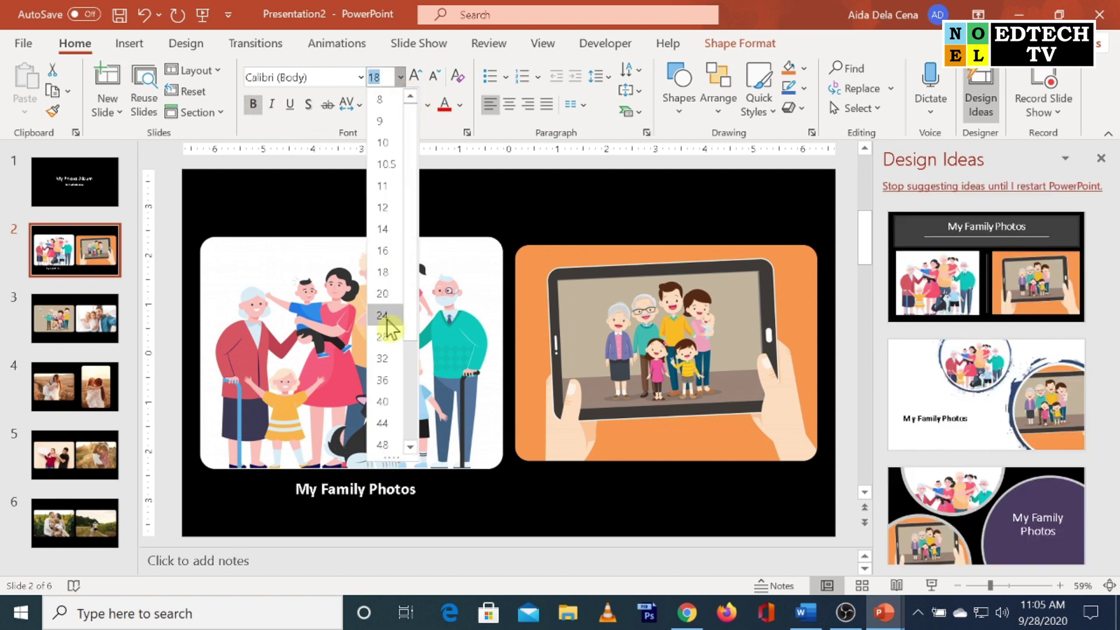
pyautogui.click(382, 359)
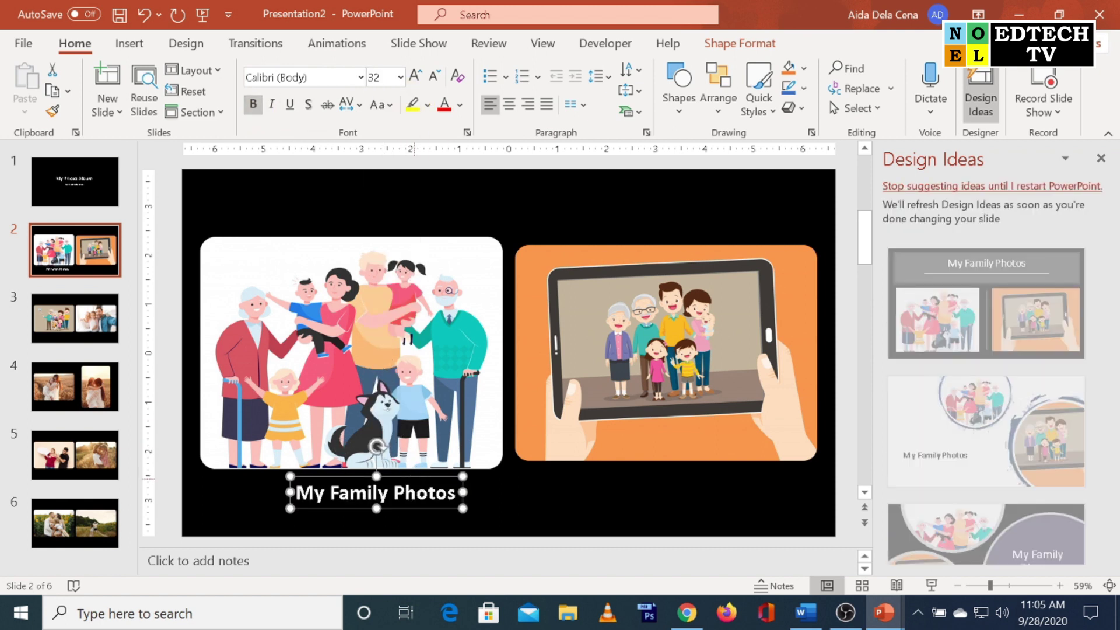
pyautogui.moveTo(412, 474); pyautogui.dragTo(384, 467)
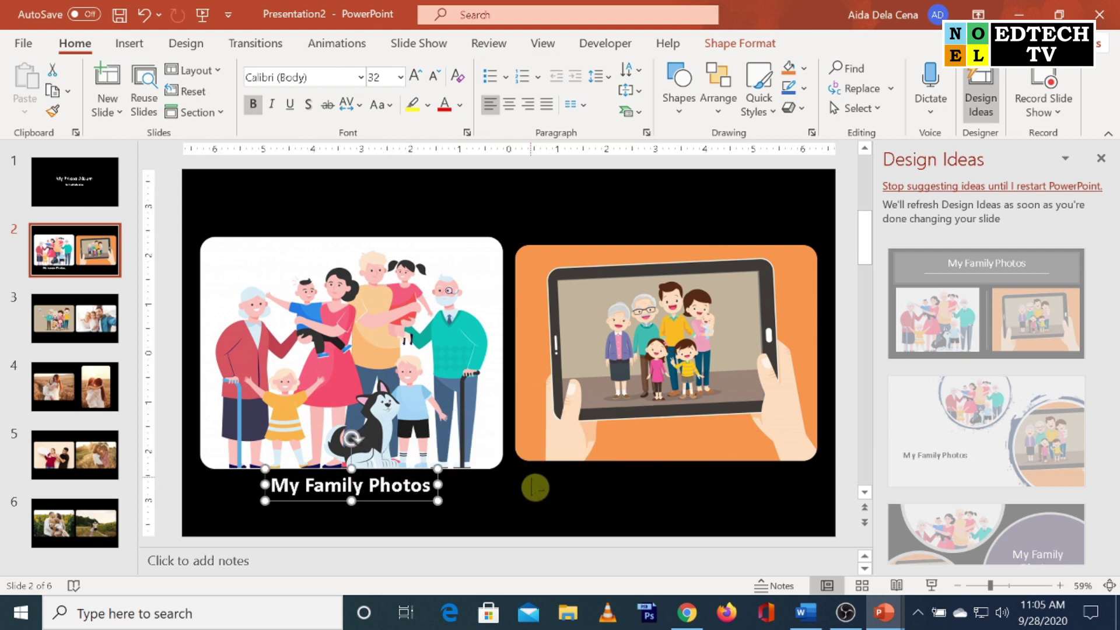
pyautogui.click(117, 333)
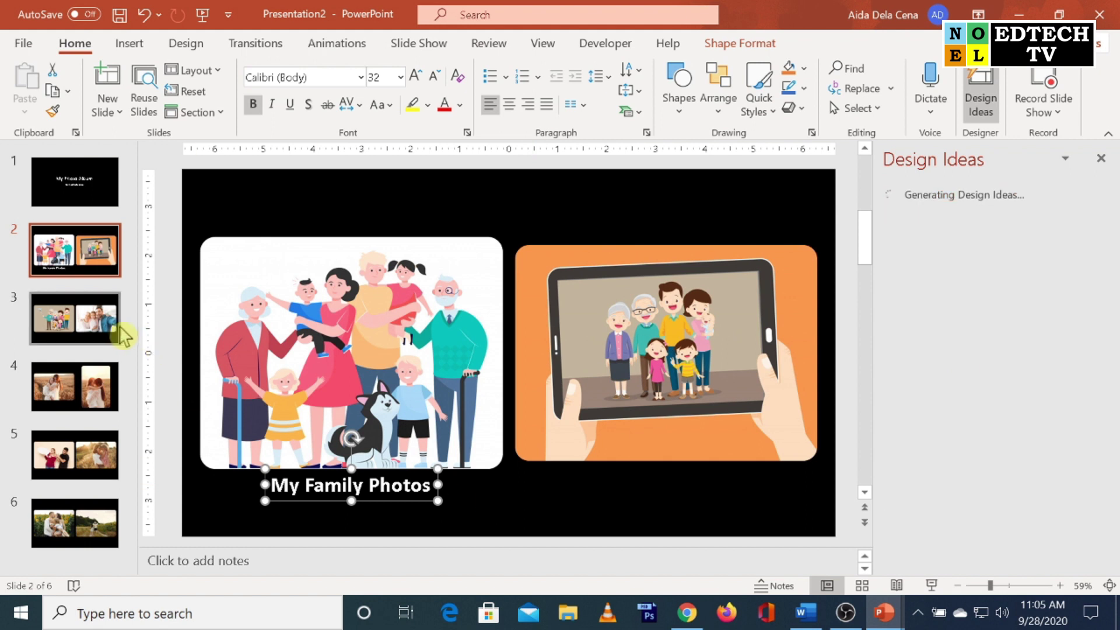
pyautogui.click(105, 253)
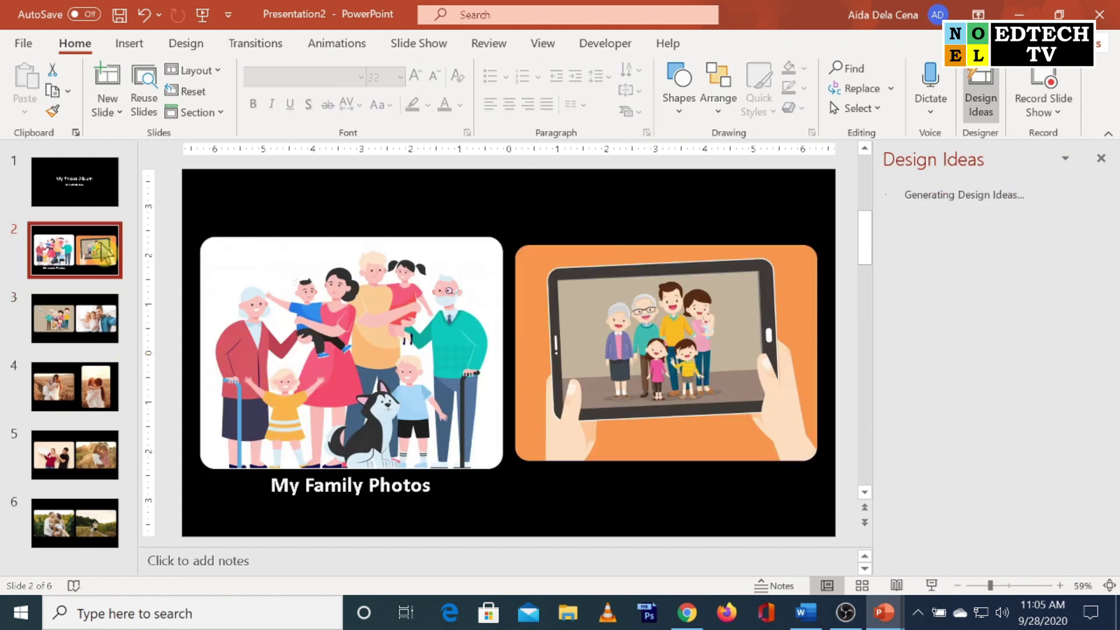
# - Give the title slide a Wind transition after trying Fade and Curtains
pyautogui.click(80, 205)
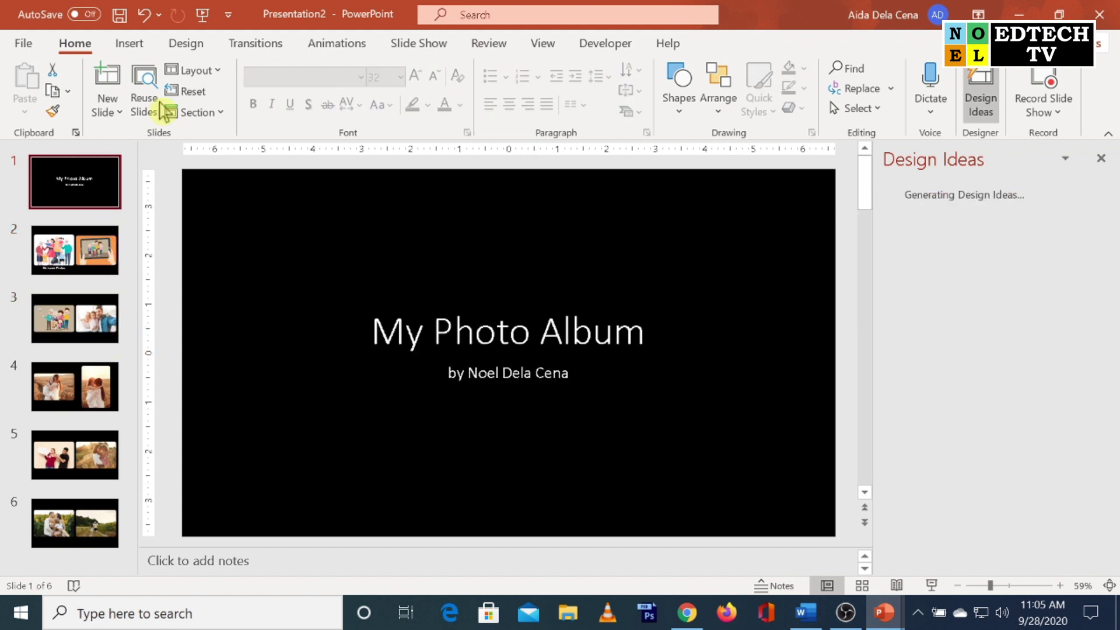
pyautogui.click(242, 50)
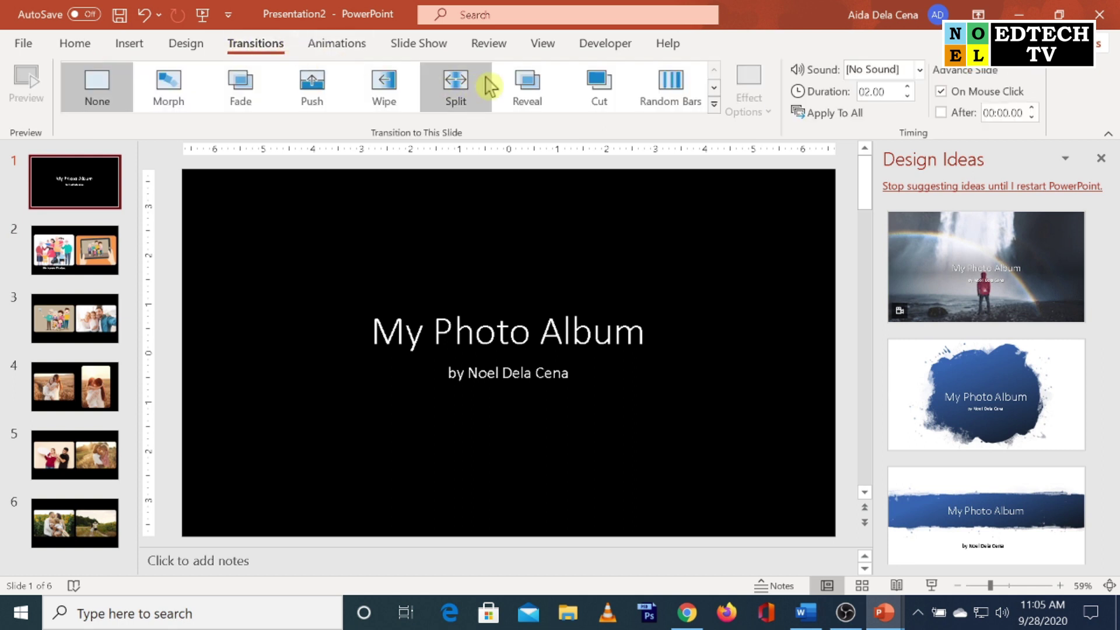
pyautogui.click(266, 102)
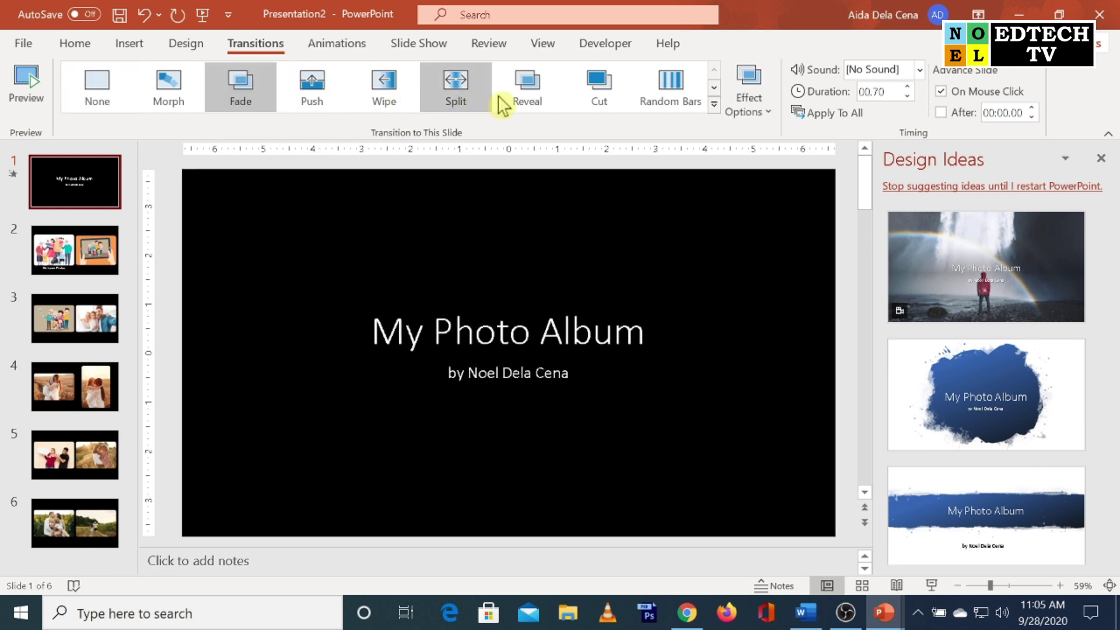
pyautogui.click(714, 88)
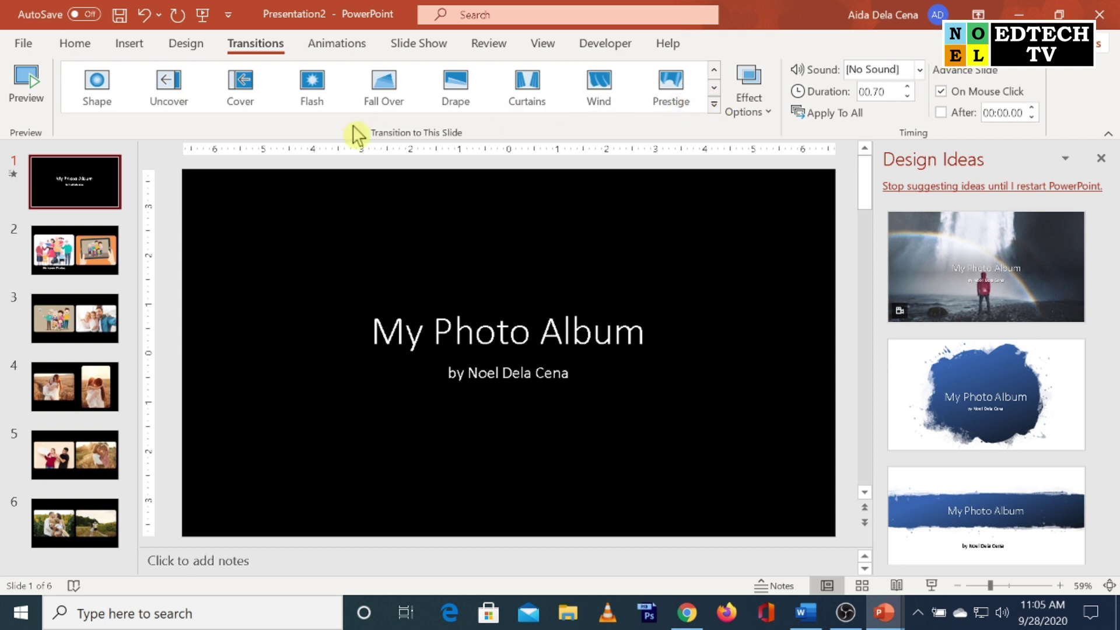
pyautogui.click(532, 92)
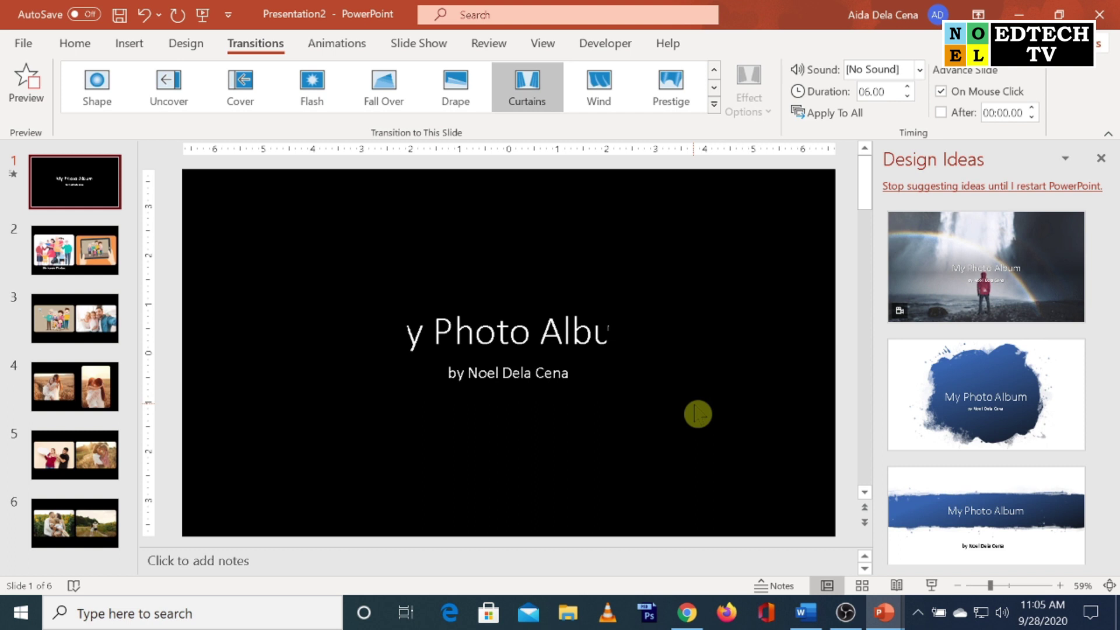
pyautogui.click(601, 95)
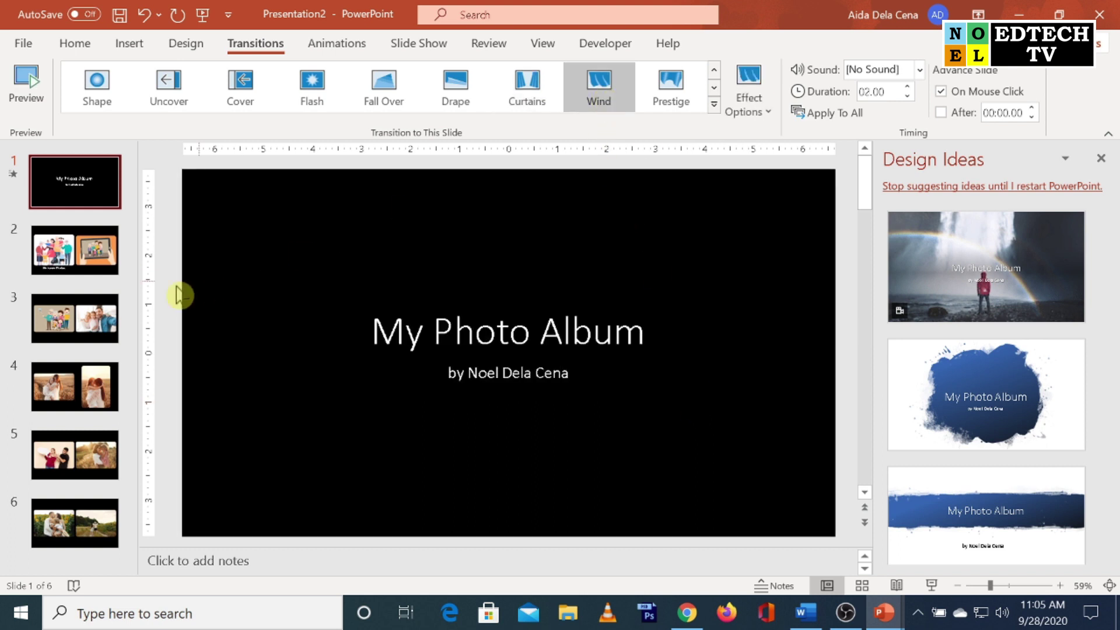
pyautogui.click(99, 268)
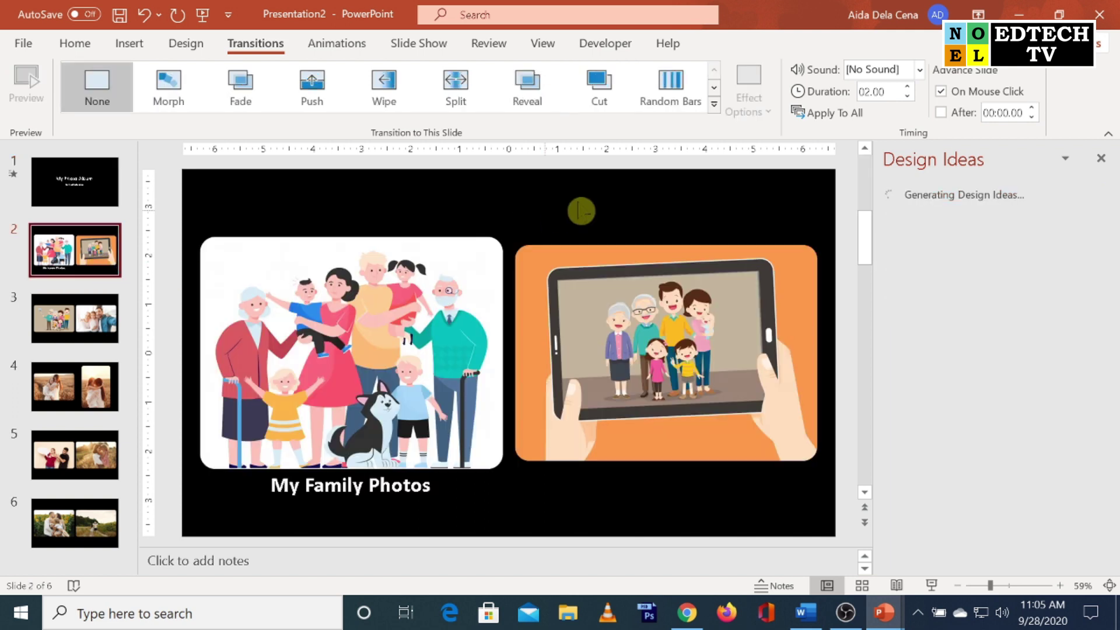
# - Try Split, Curtains, Wind and Peel Off on slide 2, settling on a 1.25-second Page Curl
pyautogui.click(487, 100)
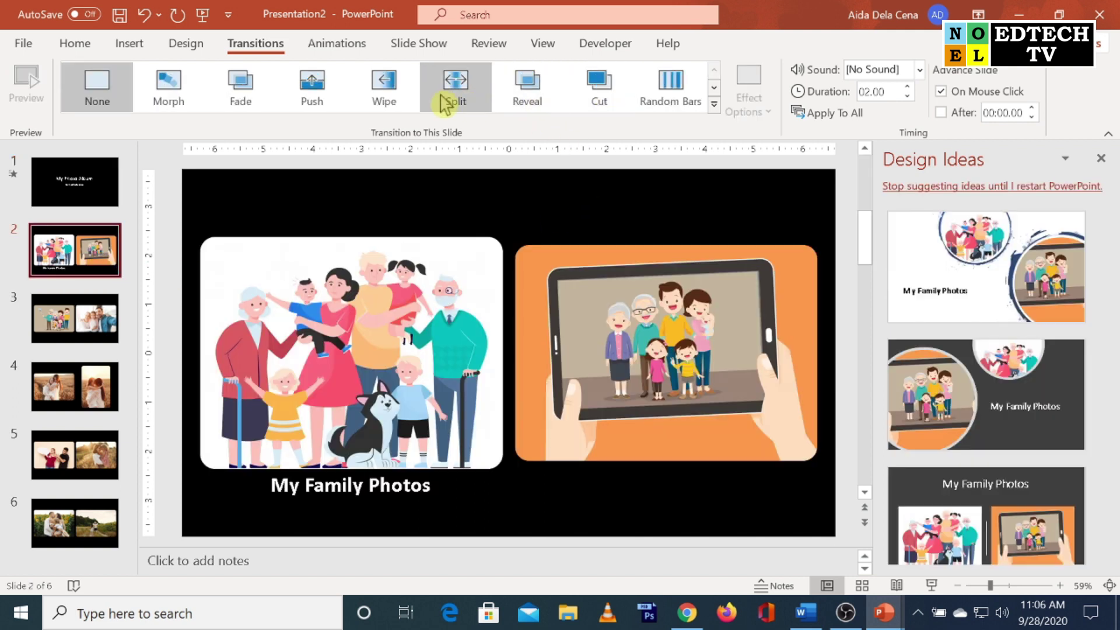
pyautogui.click(714, 88)
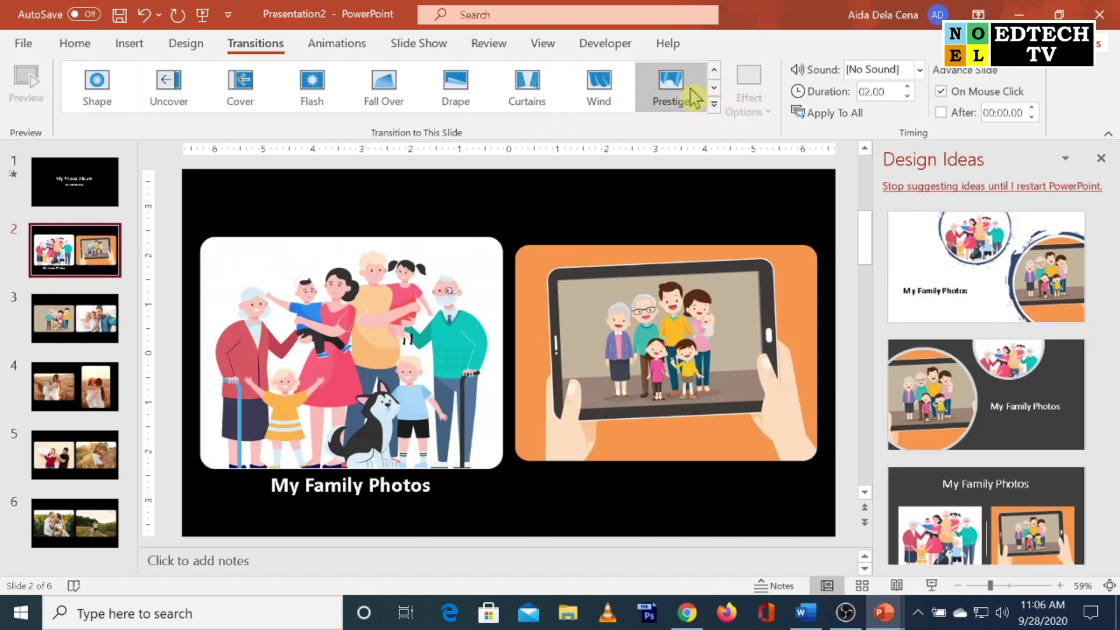
pyautogui.click(529, 99)
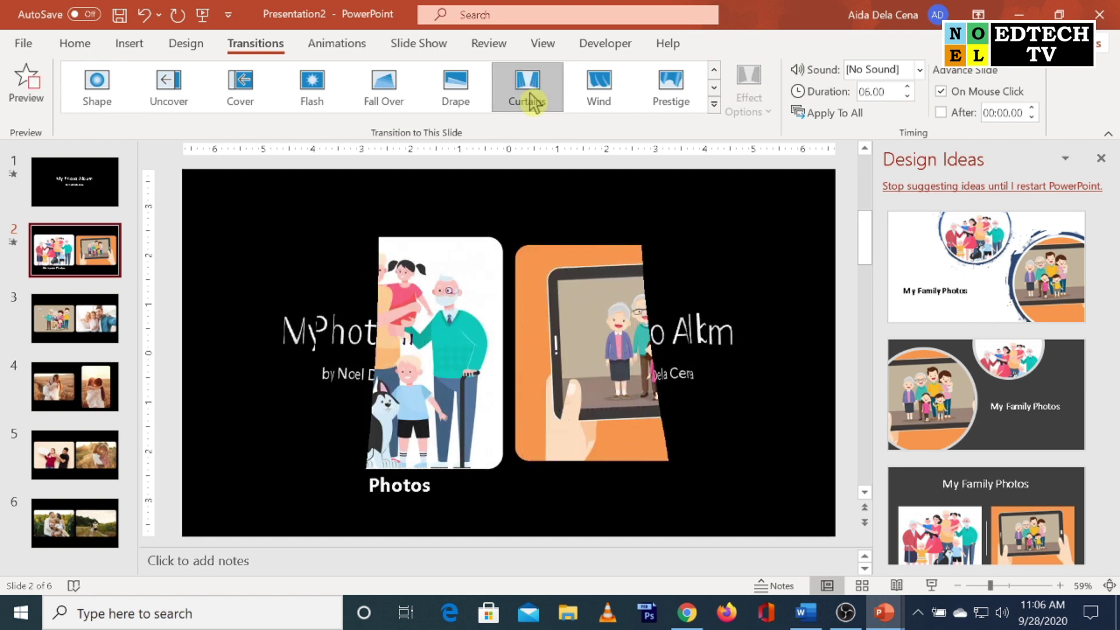
pyautogui.click(606, 96)
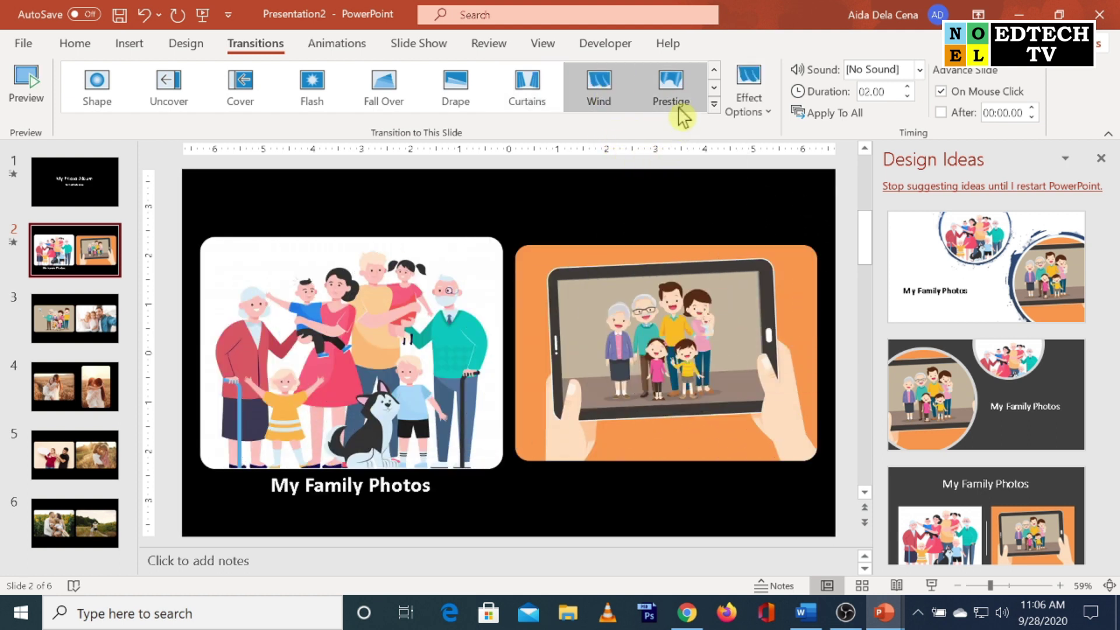
pyautogui.click(713, 88)
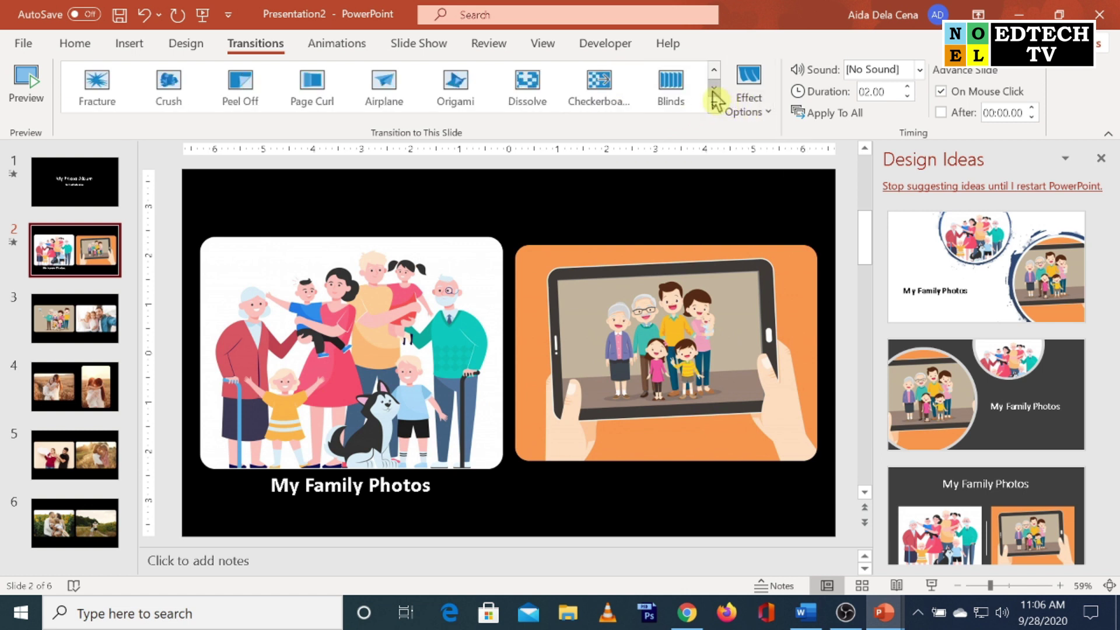
pyautogui.click(250, 89)
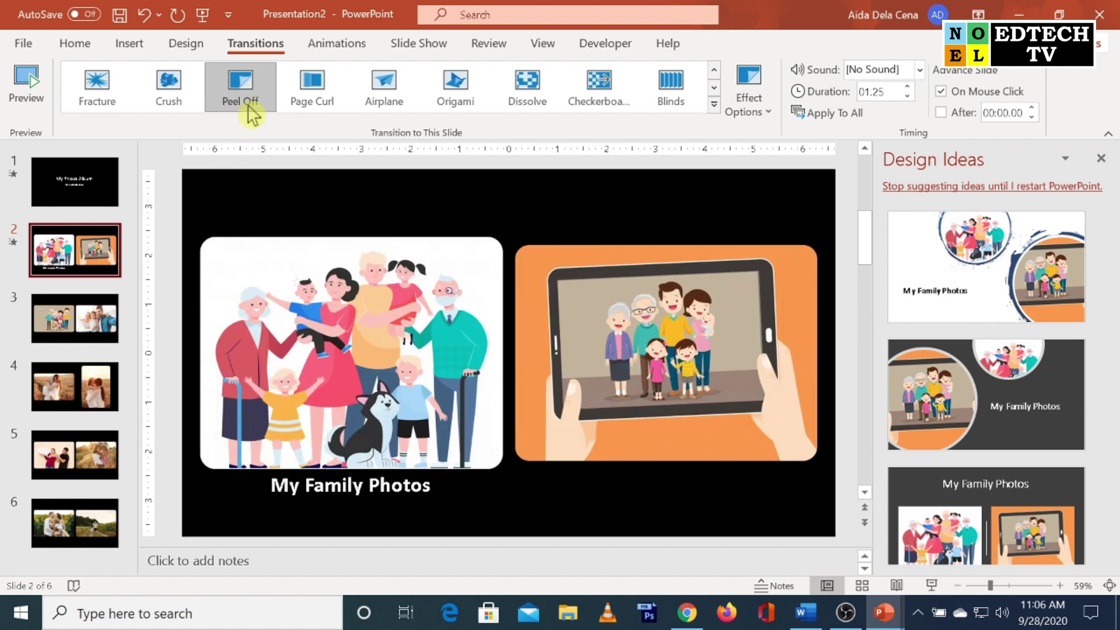
pyautogui.click(317, 105)
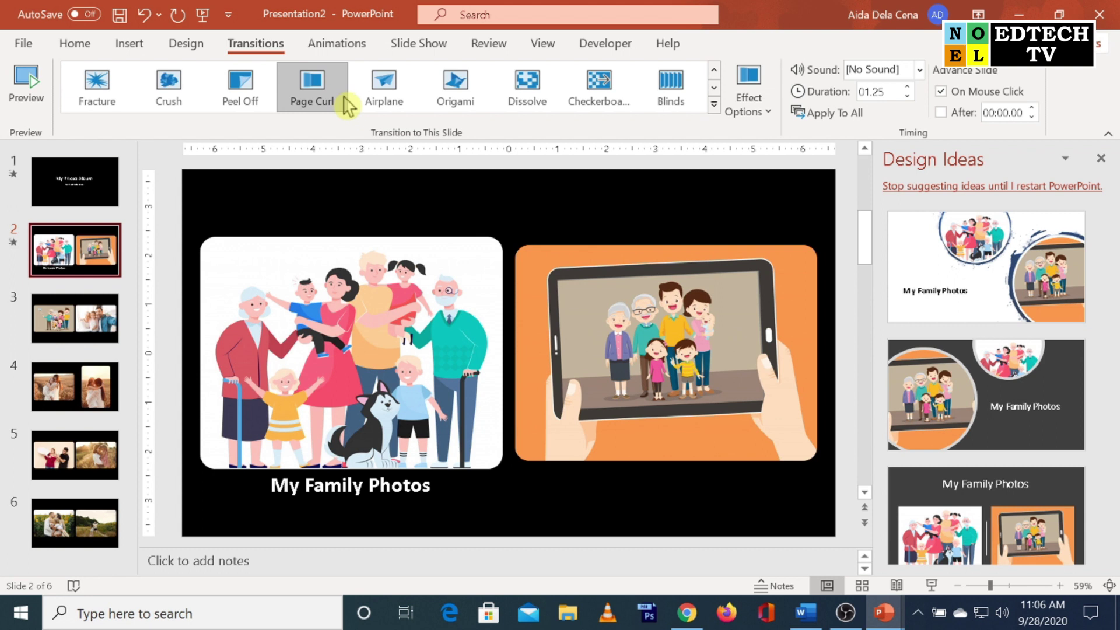
pyautogui.click(315, 100)
pyautogui.click(102, 175)
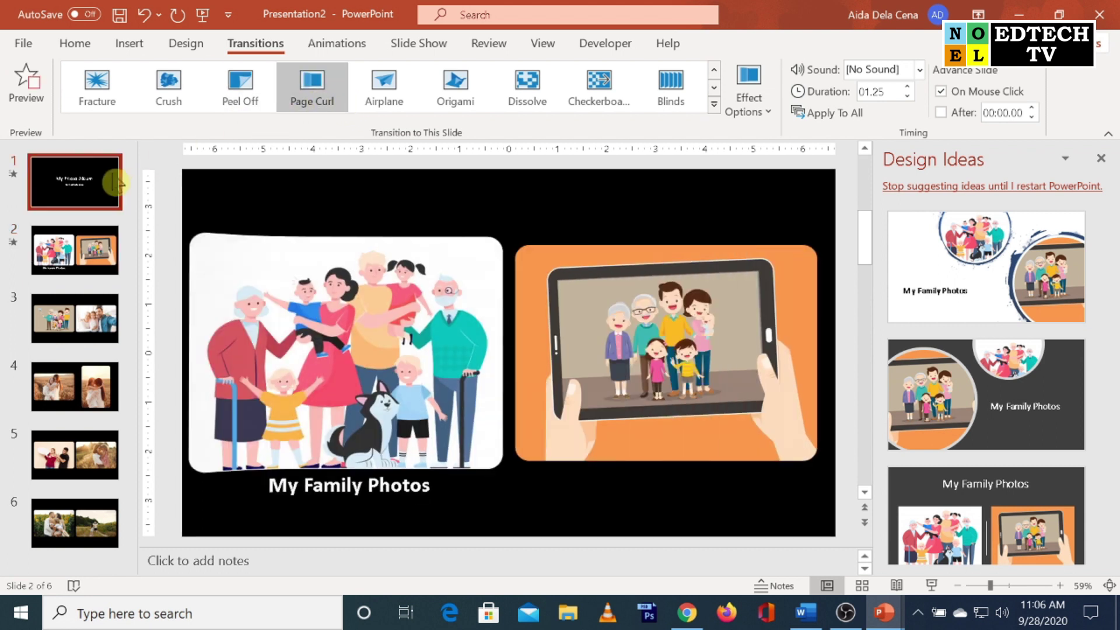
# - Set the title slide to Page Curl and apply that transition to all slides
pyautogui.click(713, 88)
pyautogui.click(313, 93)
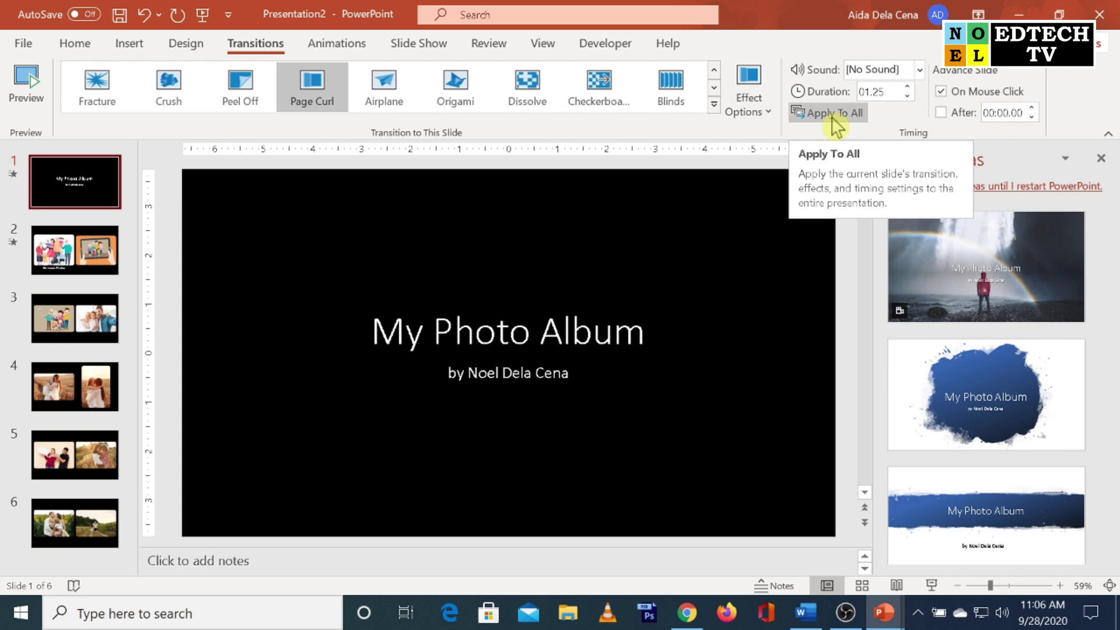
pyautogui.click(835, 113)
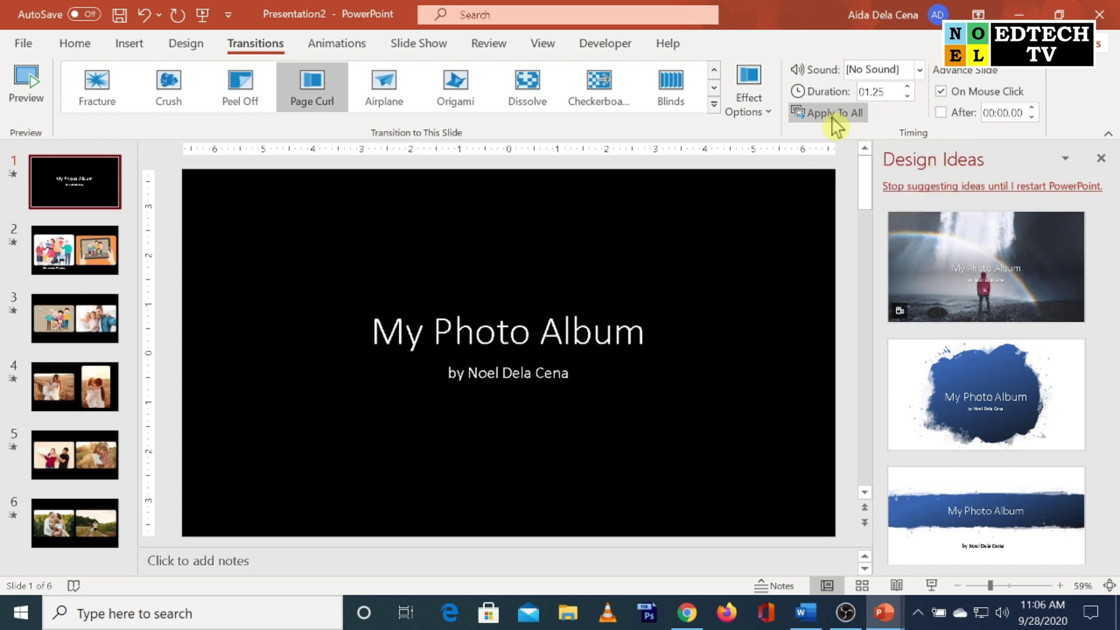
# - Run the slide show from the title slide to the end, then exit
pyautogui.moveTo(883, 614)
pyautogui.click(932, 585)
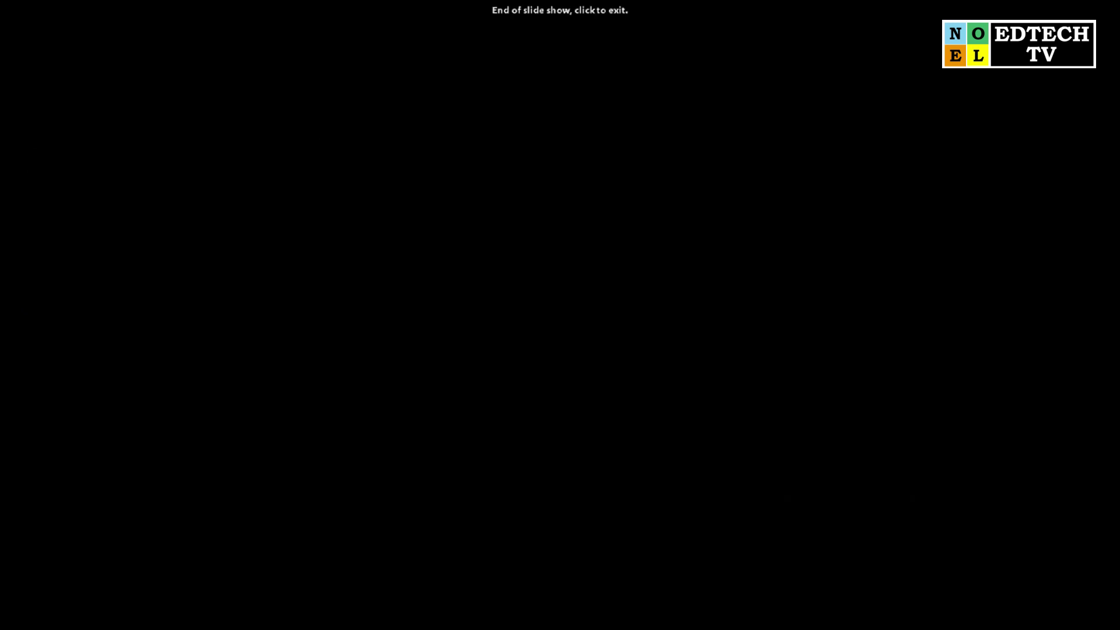
pyautogui.click(893, 451)
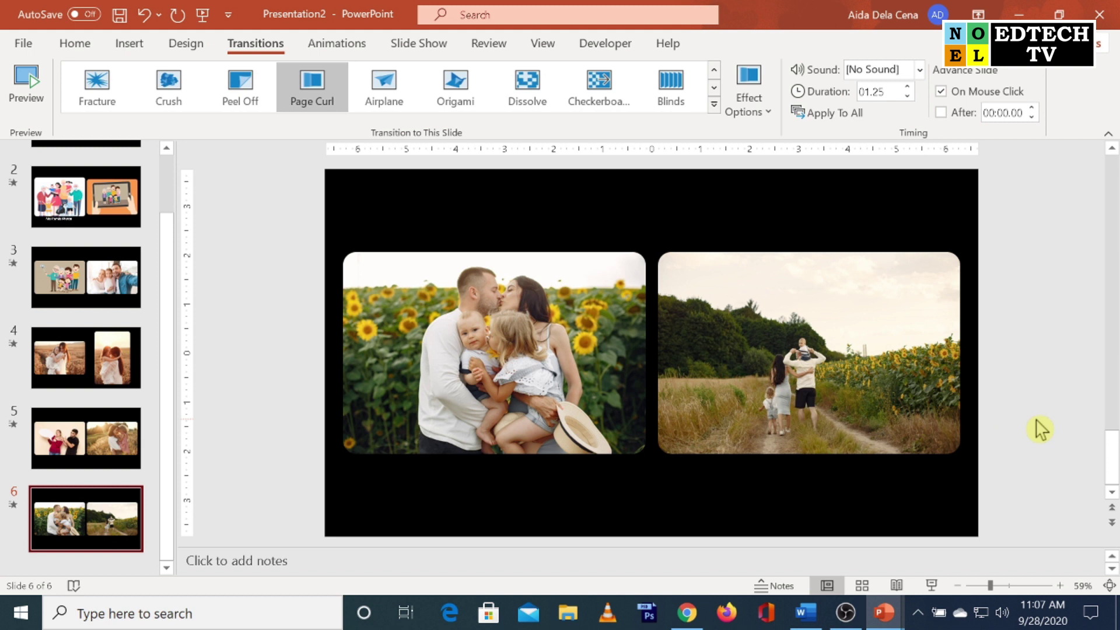
pyautogui.click(137, 216)
pyautogui.scroll(2, 129, 214)
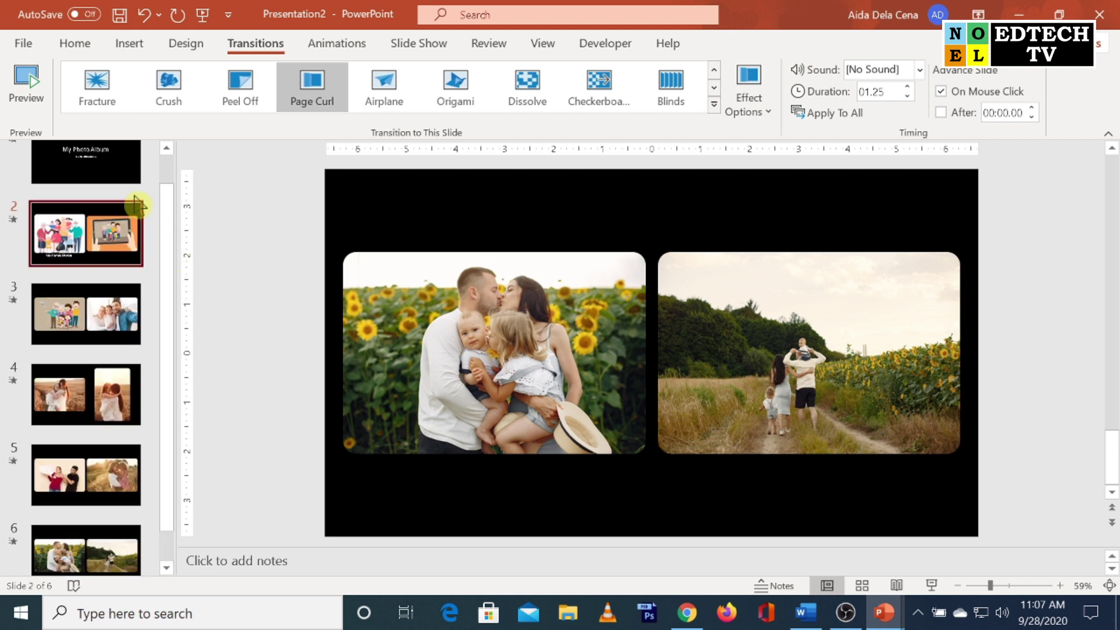
pyautogui.click(113, 217)
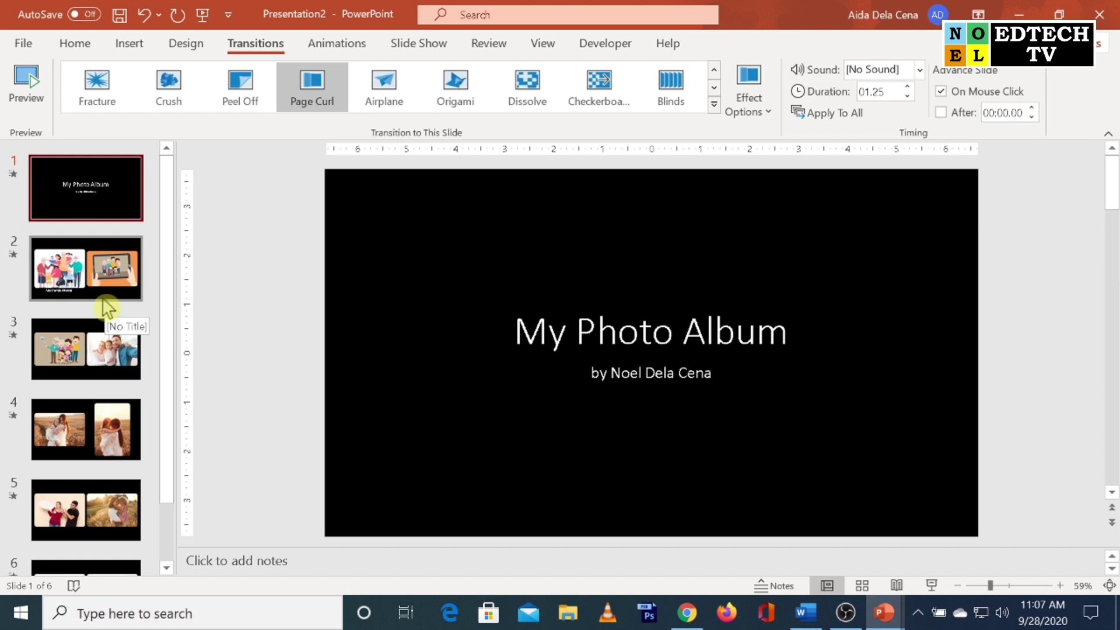
pyautogui.click(111, 292)
pyautogui.click(117, 350)
pyautogui.click(128, 437)
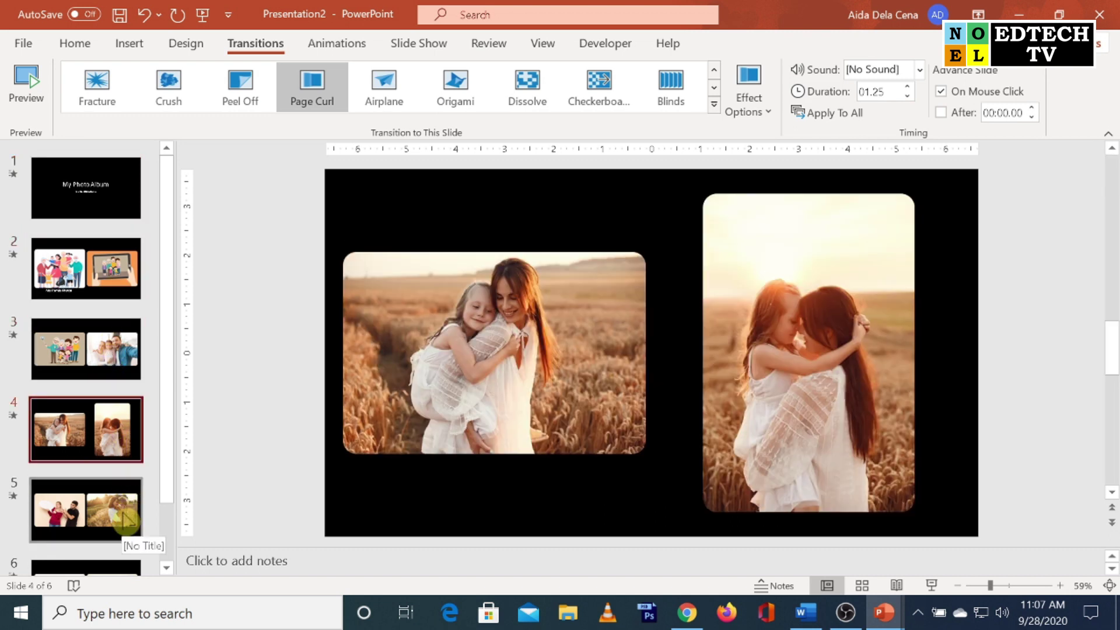
pyautogui.click(128, 518)
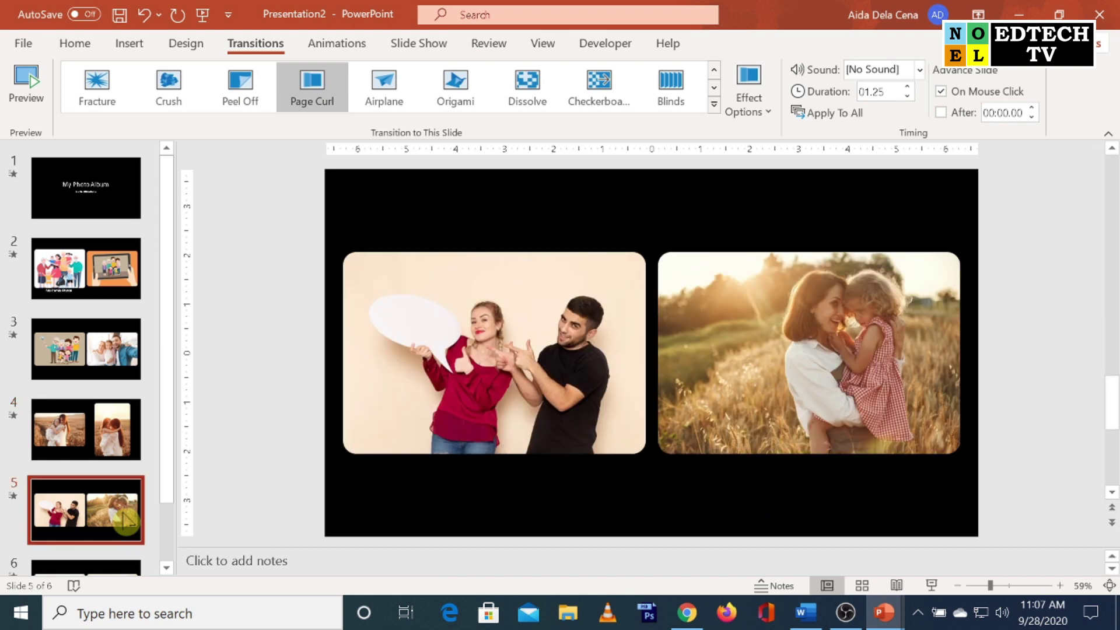
pyautogui.click(80, 45)
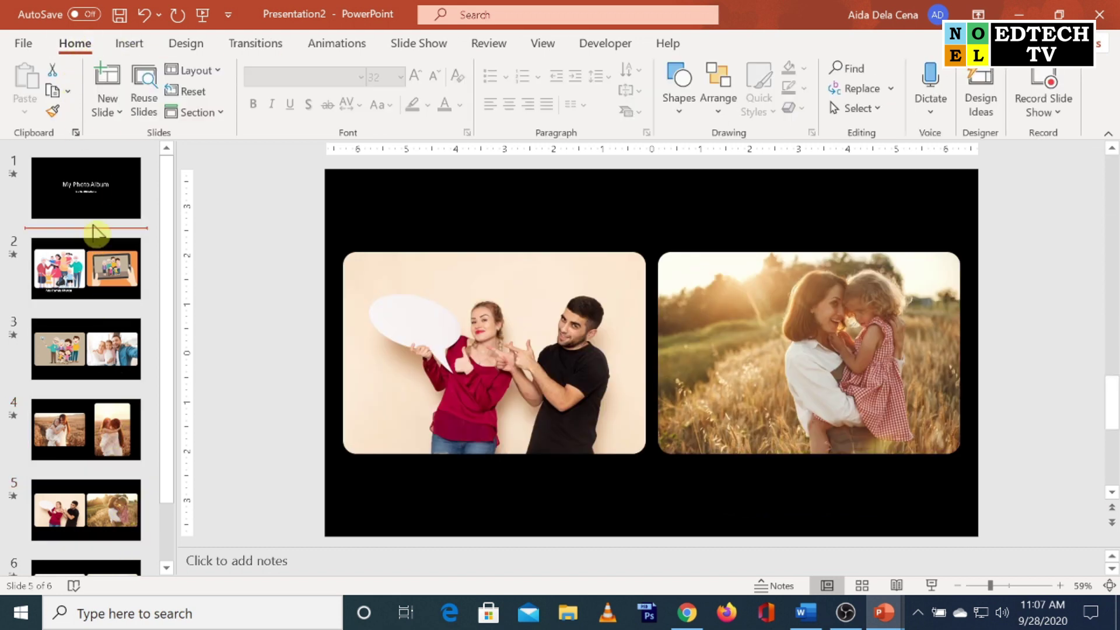
pyautogui.click(103, 209)
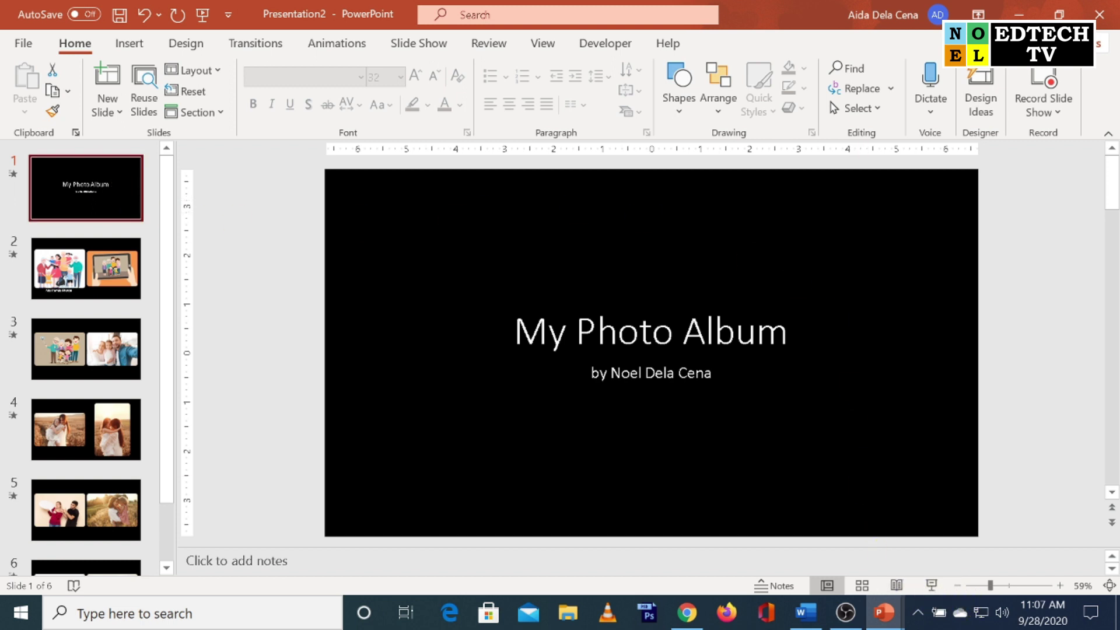
pyautogui.click(932, 585)
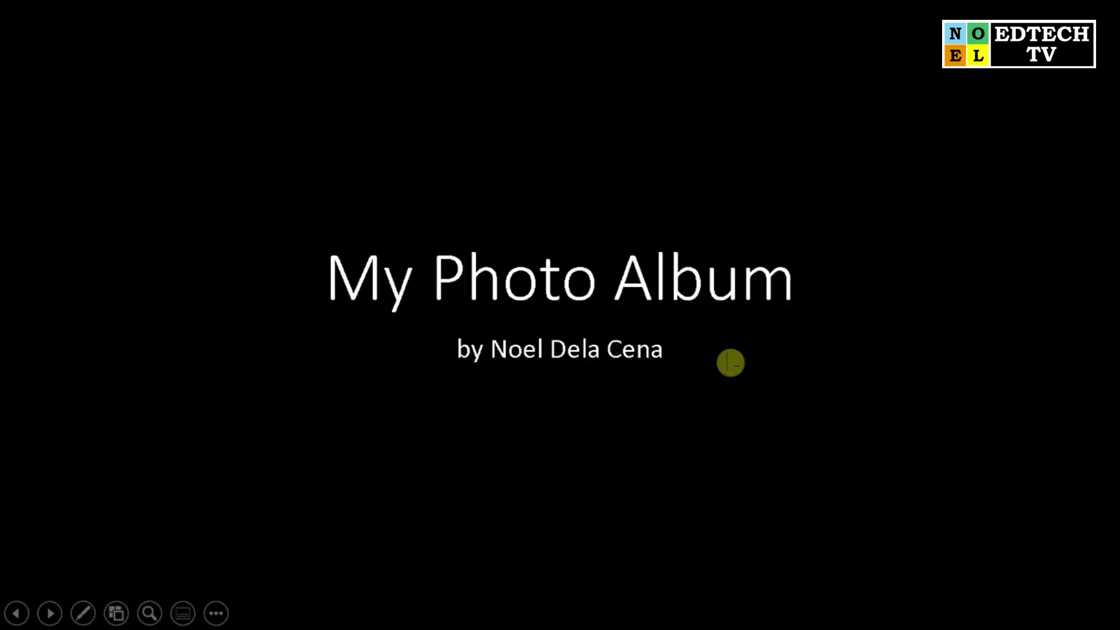
pyautogui.click(729, 363)
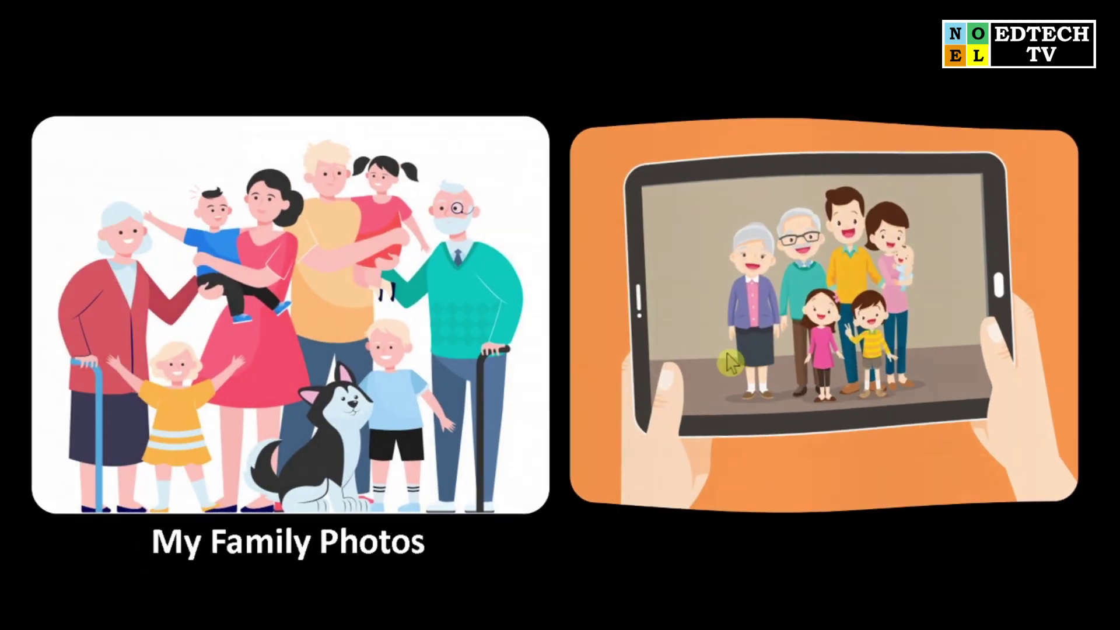
pyautogui.click(730, 363)
pyautogui.click(730, 362)
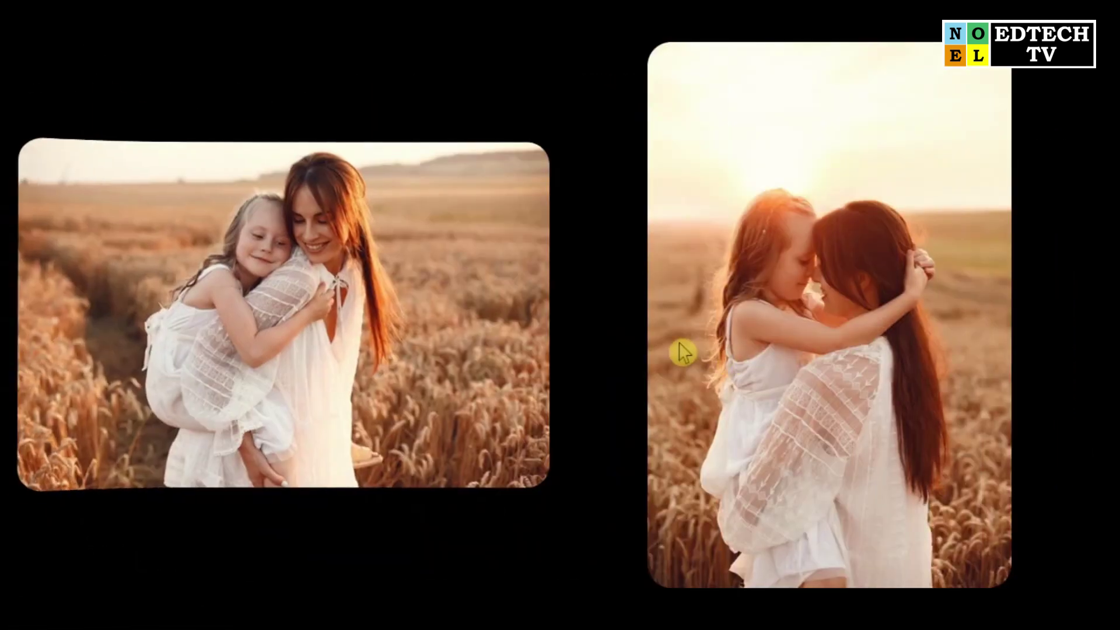
pyautogui.press('Escape')
pyautogui.click(122, 286)
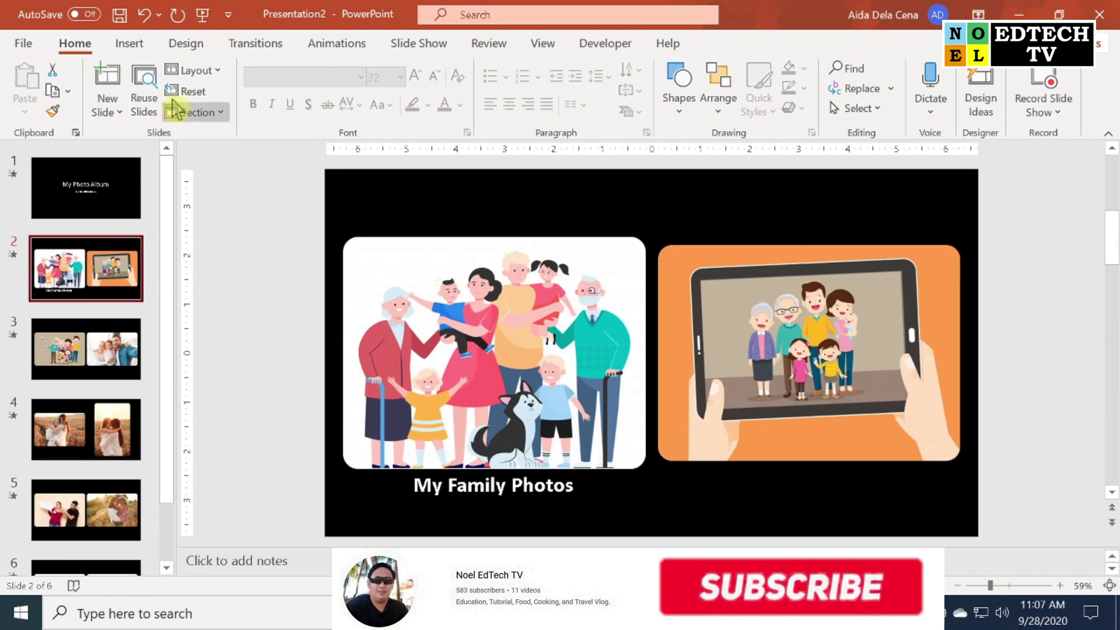
# - Open the Edit Photo Album dialog from Insert > Photo Album
pyautogui.click(130, 44)
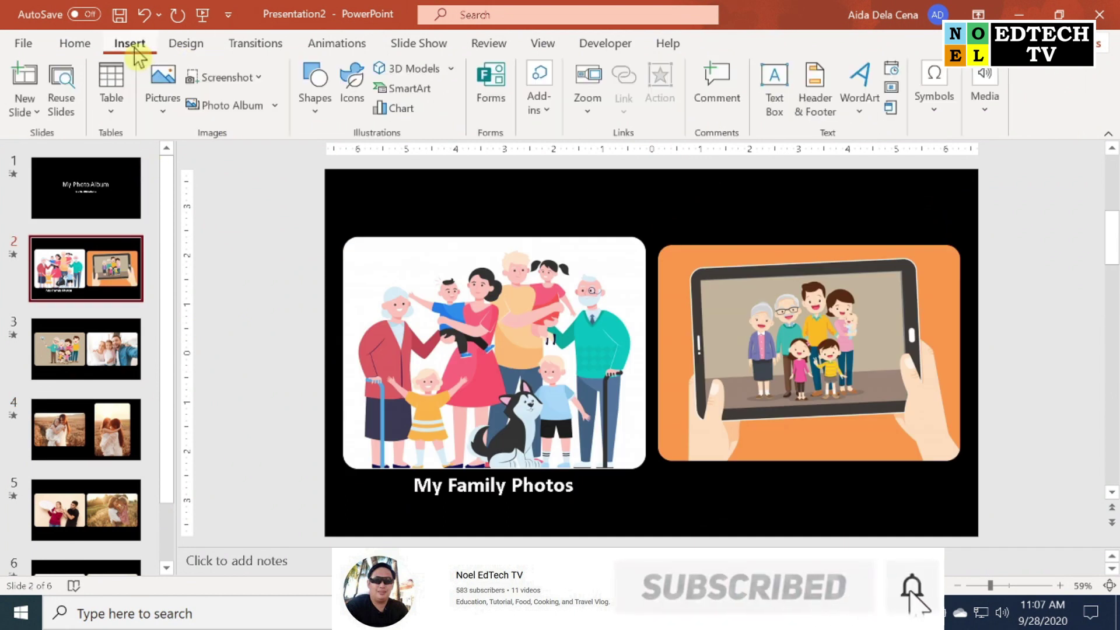
pyautogui.click(273, 110)
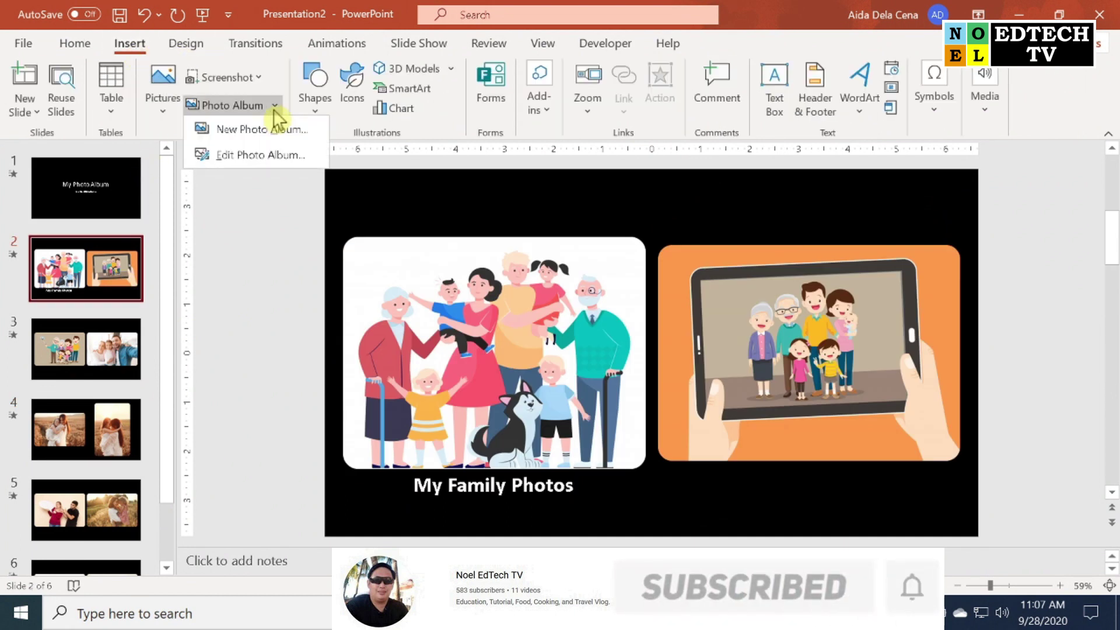
pyautogui.click(274, 155)
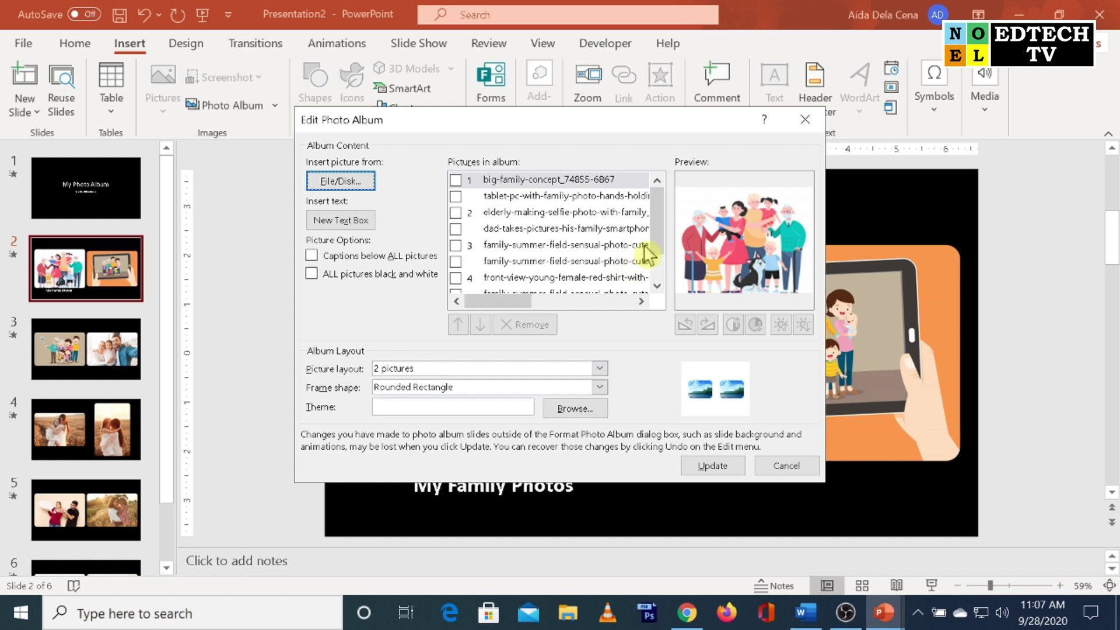
pyautogui.moveTo(656, 237); pyautogui.dragTo(653, 263)
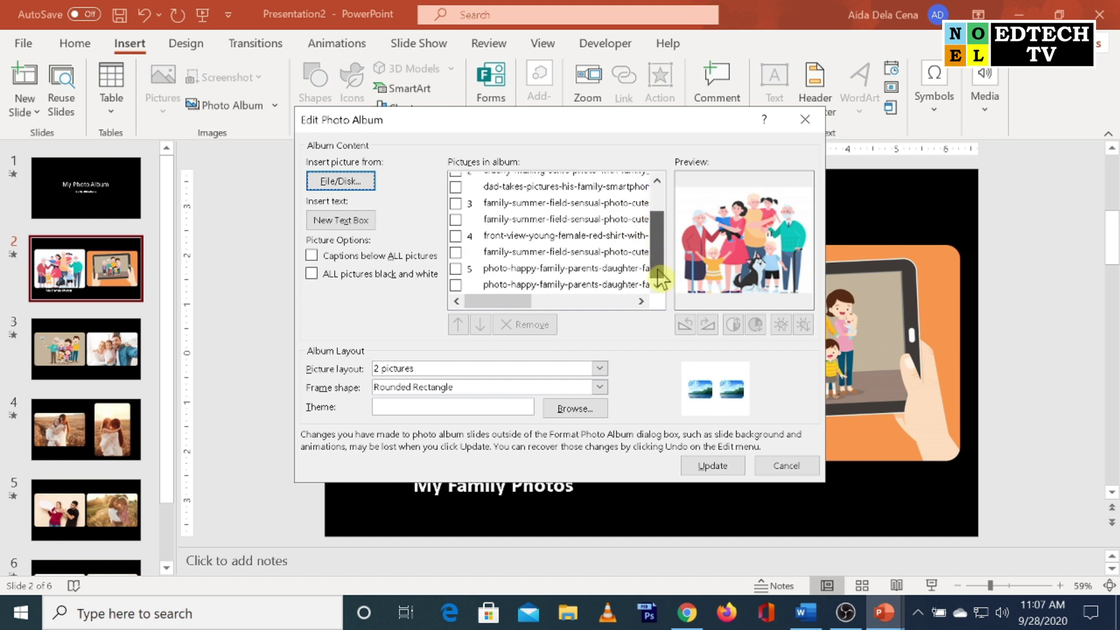
# - Move the sunflower family photo up two places to fourth and update the album
pyautogui.click(561, 286)
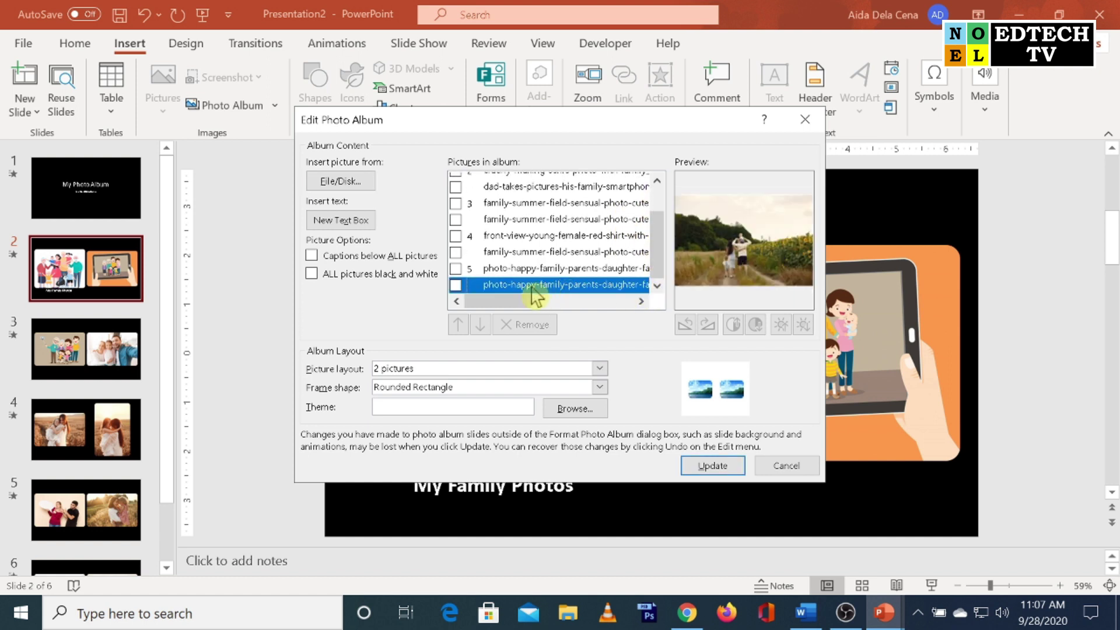
pyautogui.click(516, 271)
pyautogui.click(455, 268)
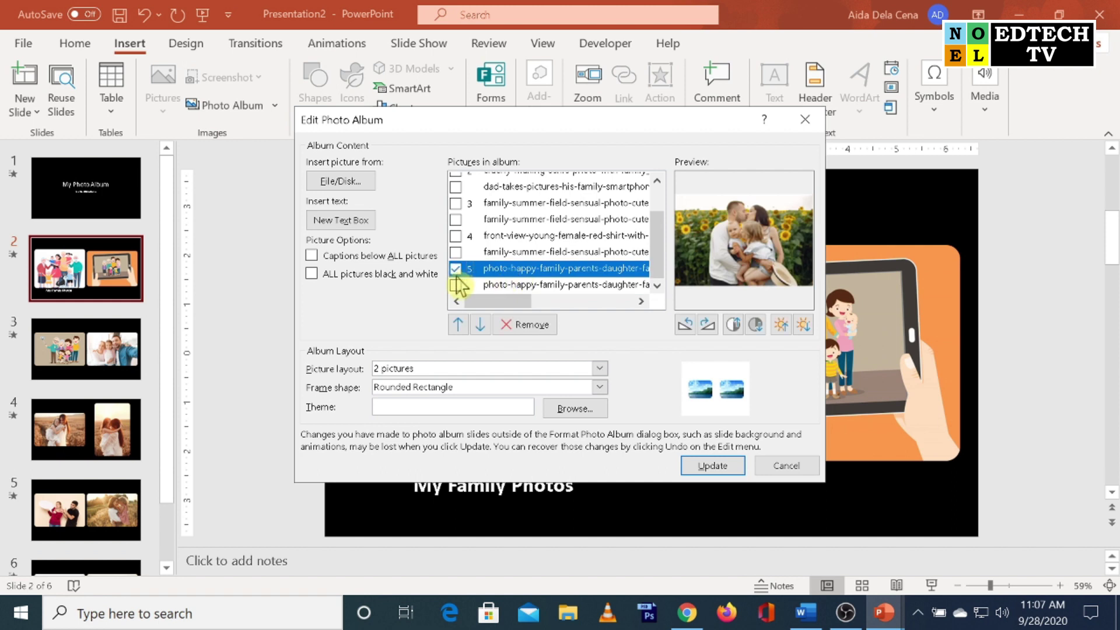
pyautogui.click(455, 285)
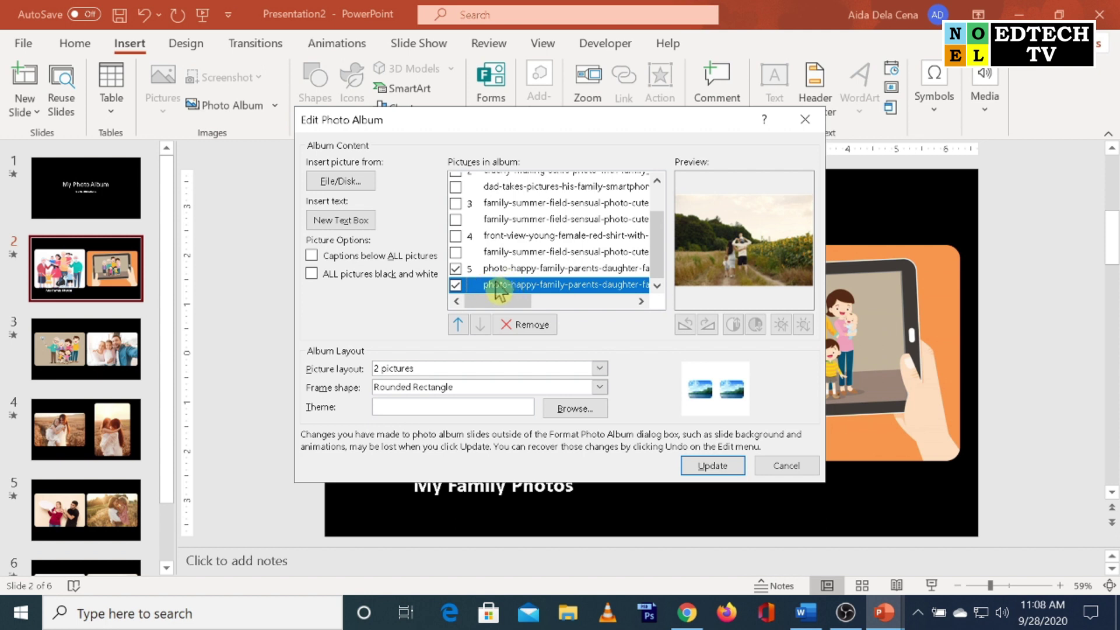
pyautogui.click(539, 269)
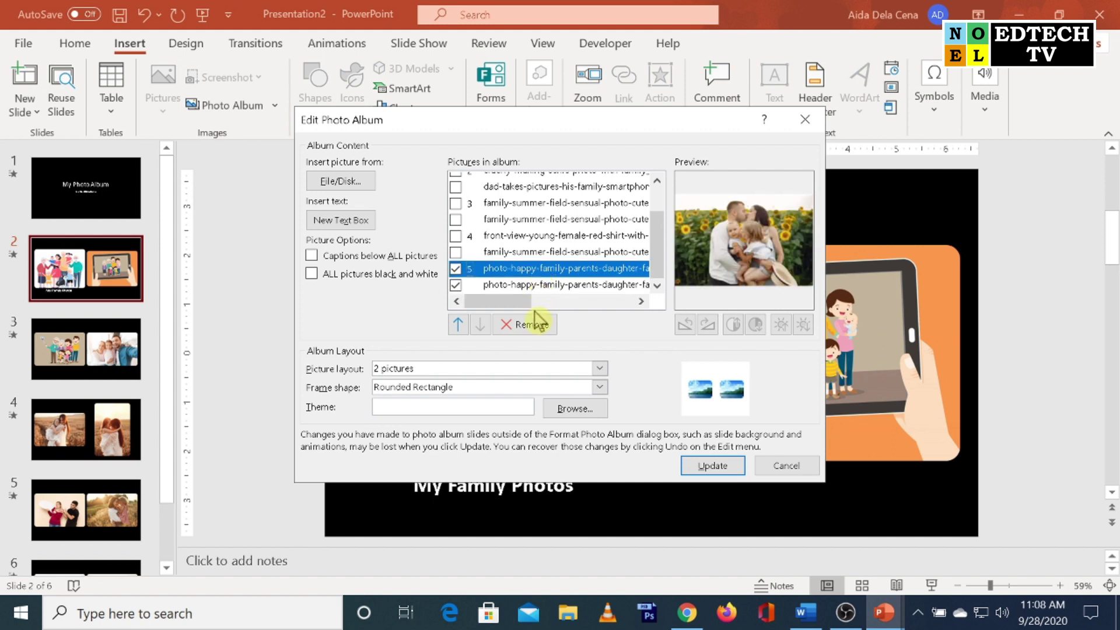
pyautogui.click(458, 325)
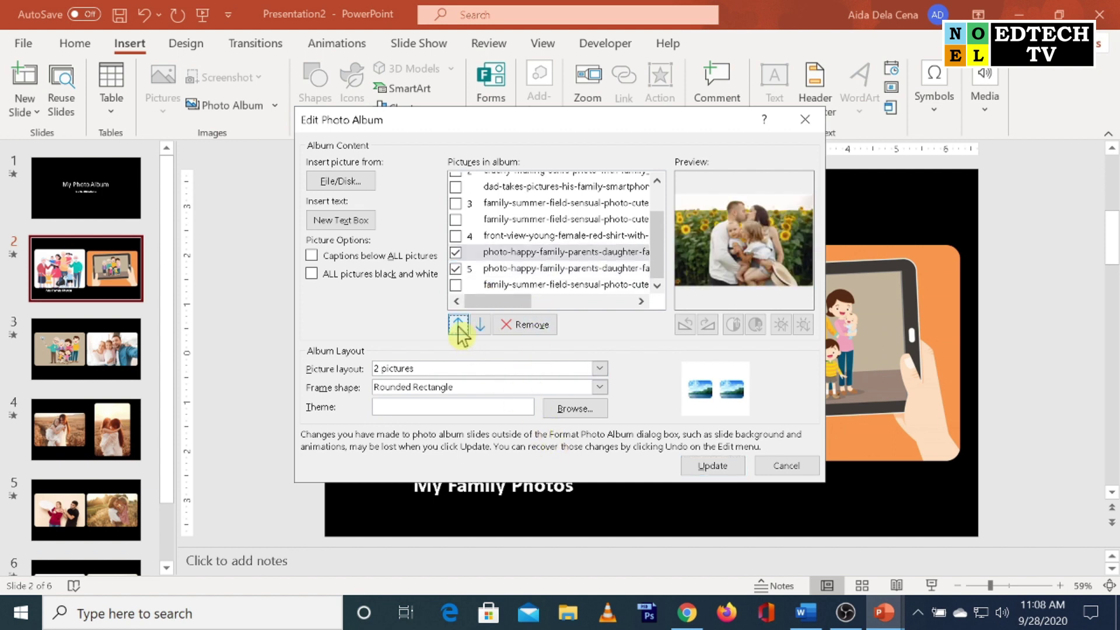
pyautogui.click(459, 325)
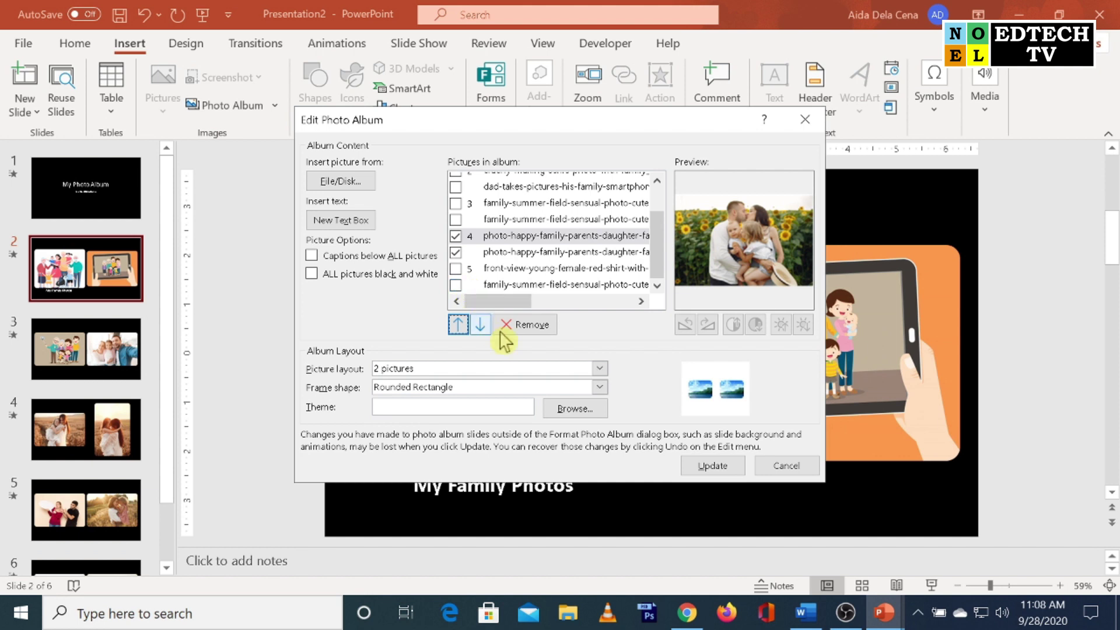
pyautogui.click(724, 469)
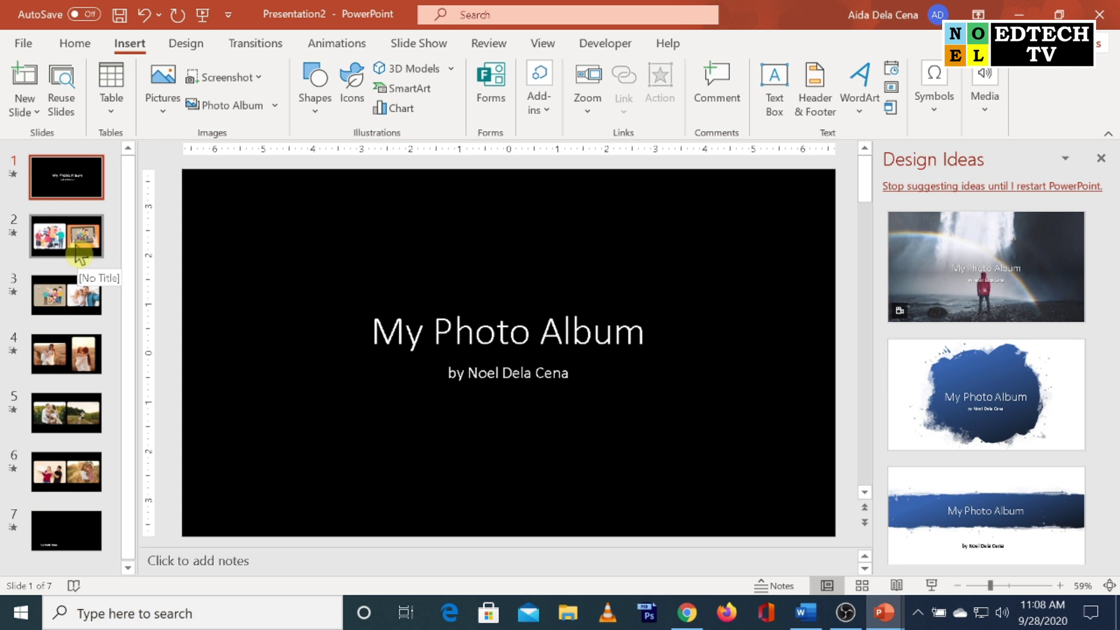
# - Load more Design Ideas suggestions for slide 2 and browse through them
pyautogui.click(80, 254)
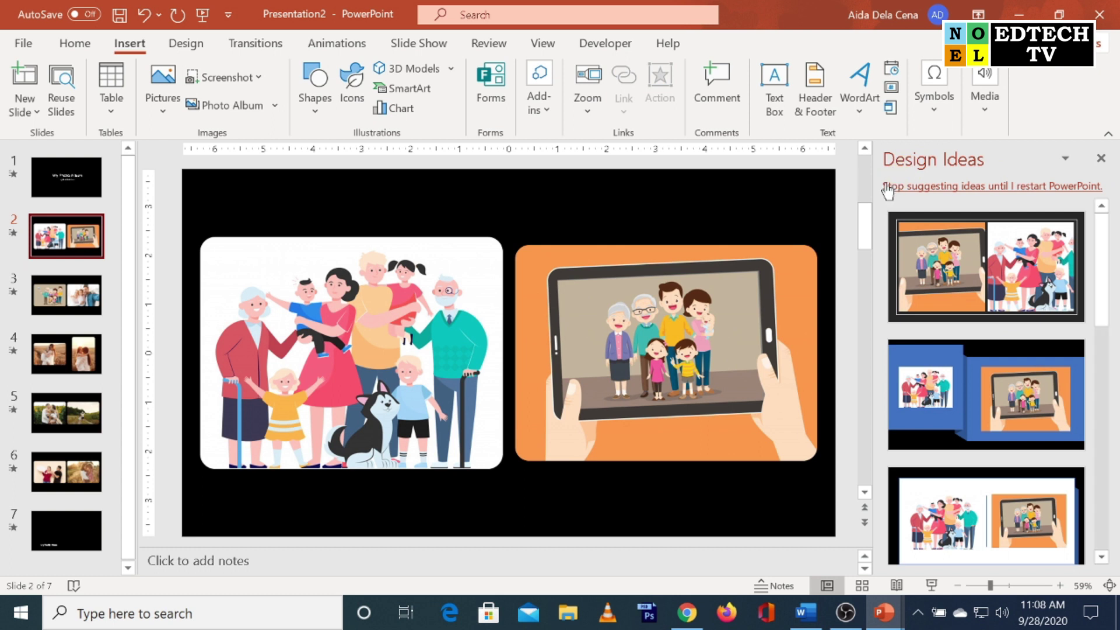
pyautogui.moveTo(986, 367)
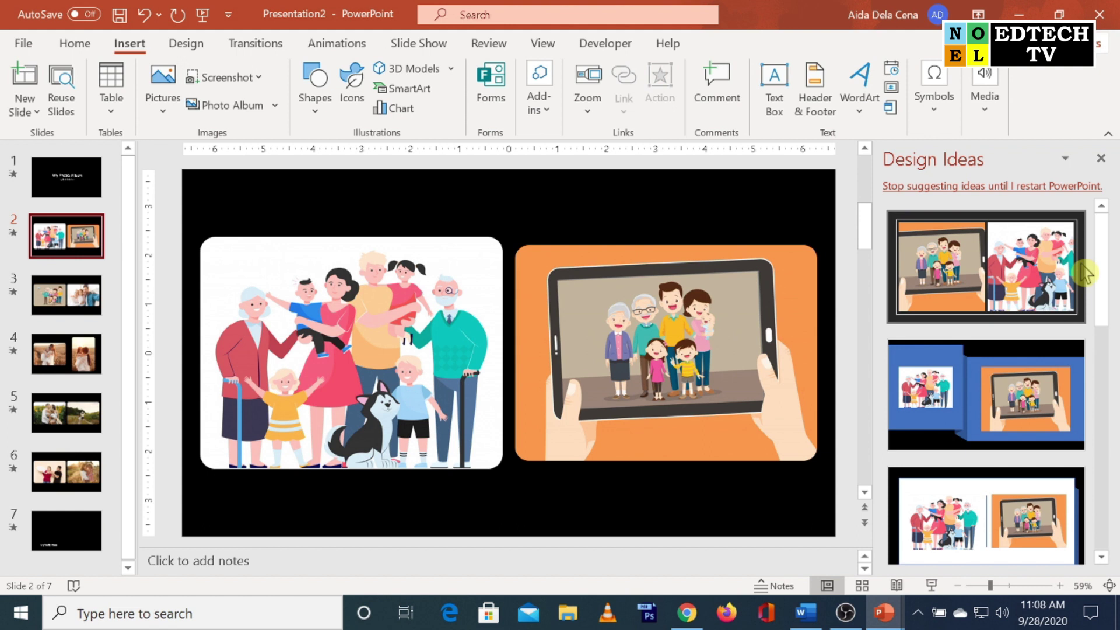
pyautogui.moveTo(1107, 263); pyautogui.dragTo(1112, 501)
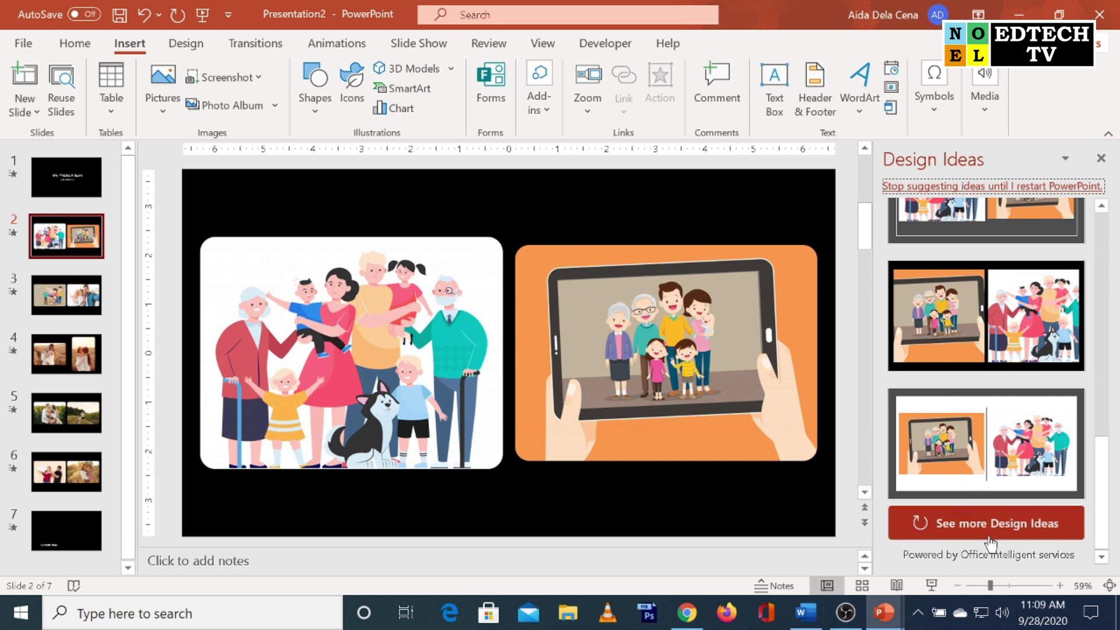
pyautogui.click(1007, 535)
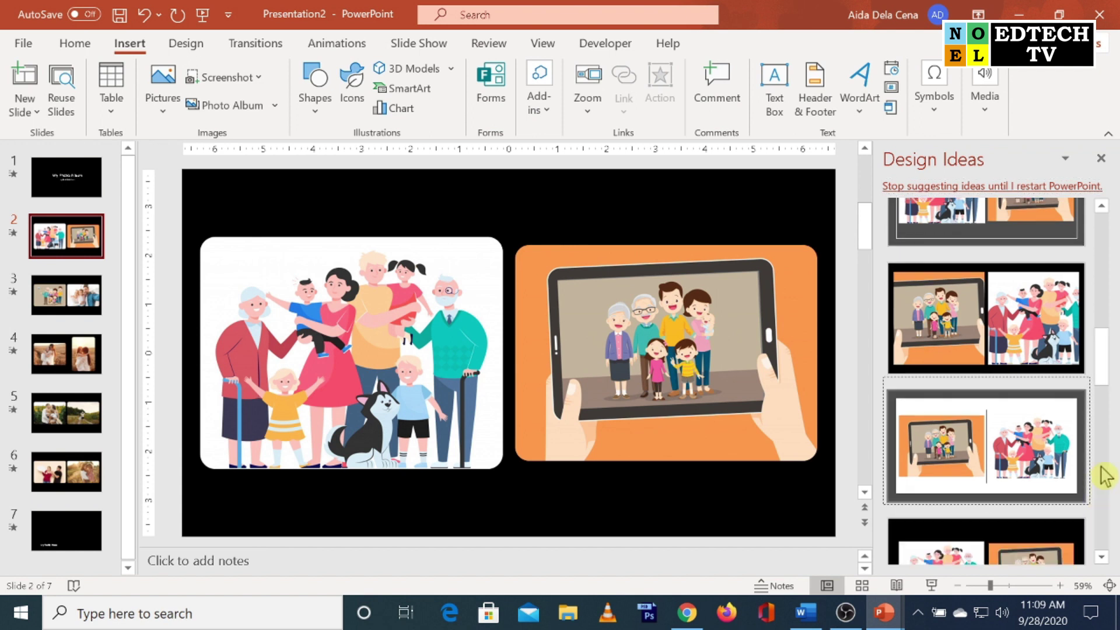
pyautogui.moveTo(1102, 387); pyautogui.dragTo(1109, 557)
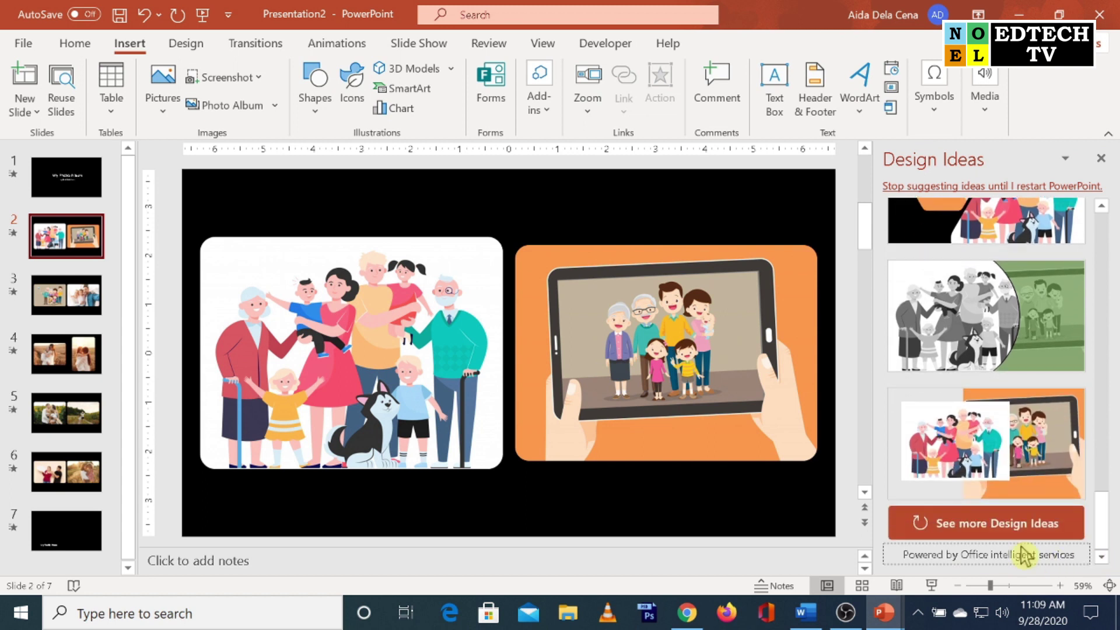
pyautogui.click(997, 533)
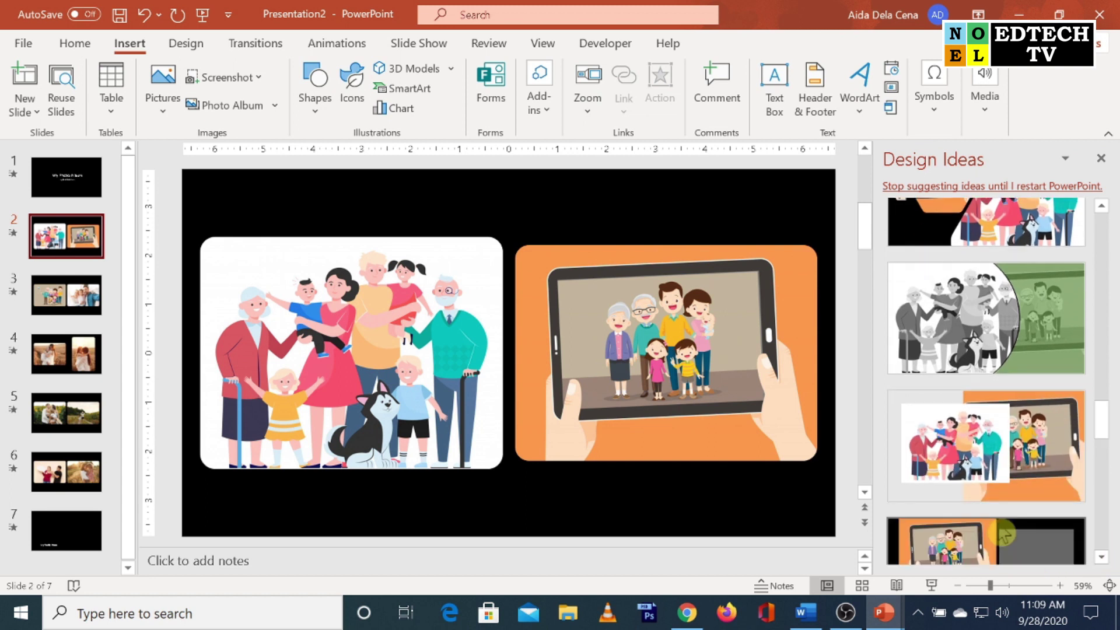
pyautogui.scroll(-4, 1003, 532)
pyautogui.scroll(-1, 1050, 496)
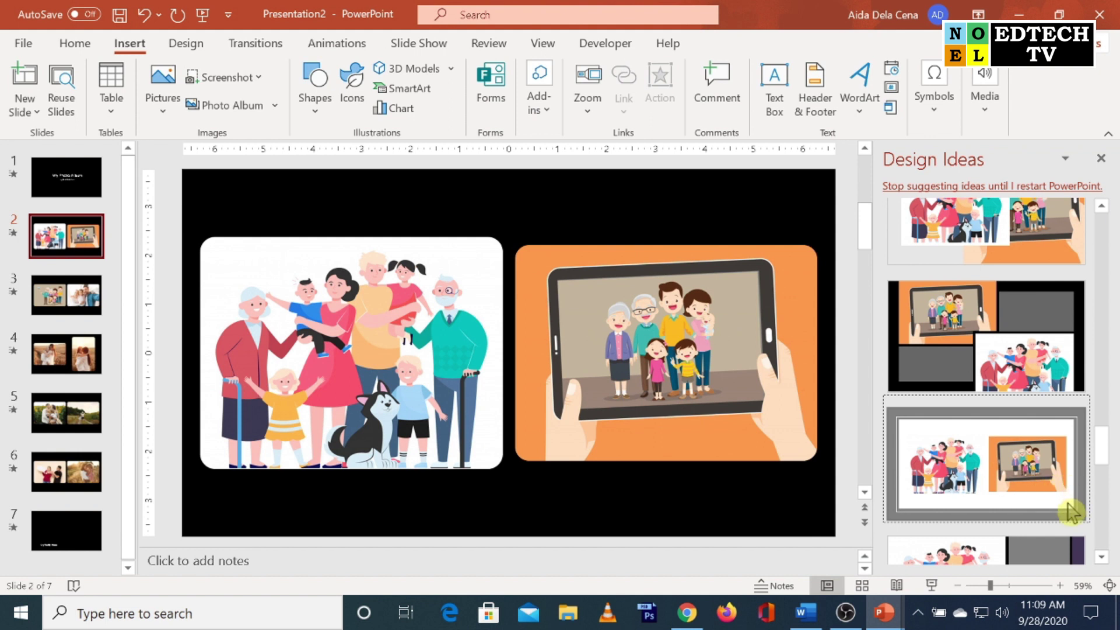
pyautogui.scroll(-3, 1072, 513)
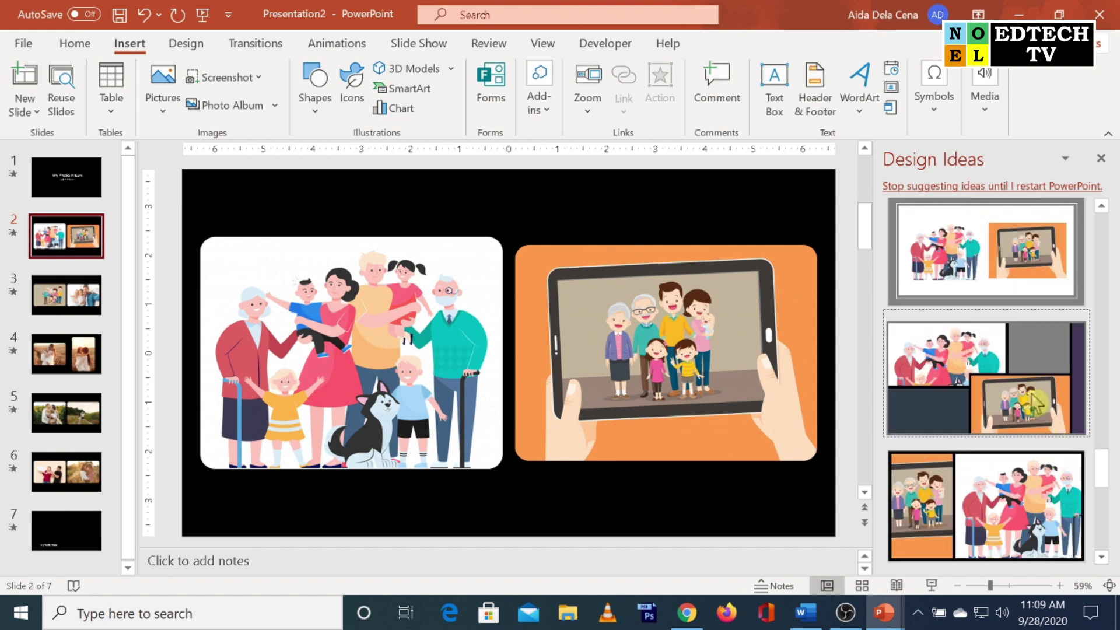
pyautogui.scroll(-2, 1050, 420)
pyautogui.scroll(-2, 1068, 446)
pyautogui.scroll(-2, 1053, 491)
pyautogui.scroll(-2, 1053, 491)
pyautogui.scroll(-2, 1044, 505)
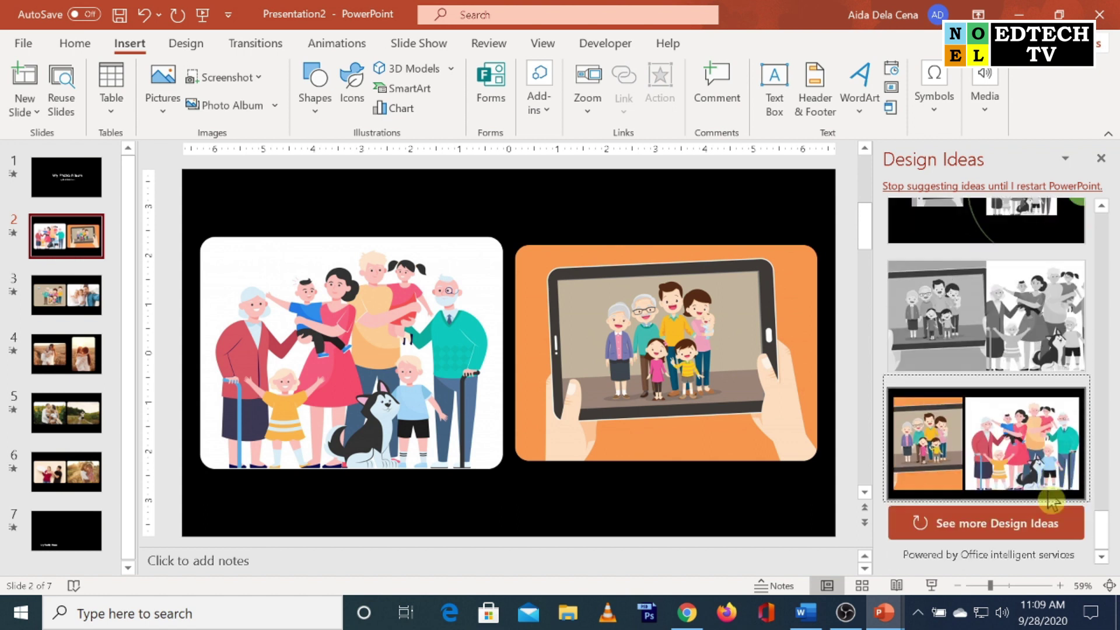
# - Give slide 2 the small-cartoon, large-tablet layout and slide 3 the large-selfie, small-cartoon layout
pyautogui.click(1025, 530)
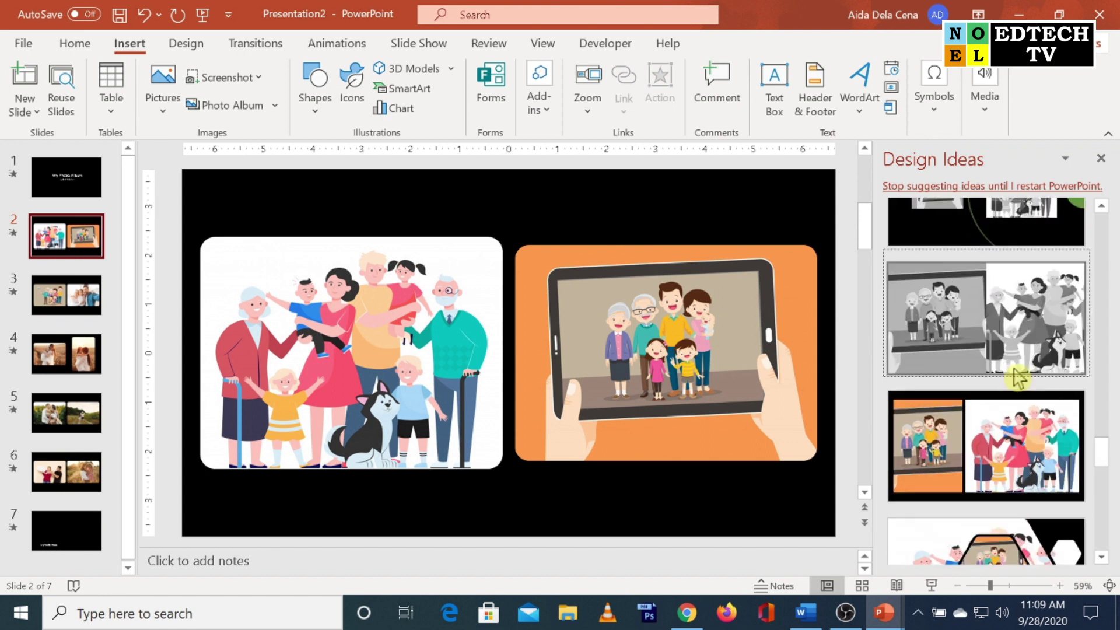
pyautogui.scroll(-2, 1019, 381)
pyautogui.scroll(-2, 1018, 379)
pyautogui.scroll(-2, 1018, 385)
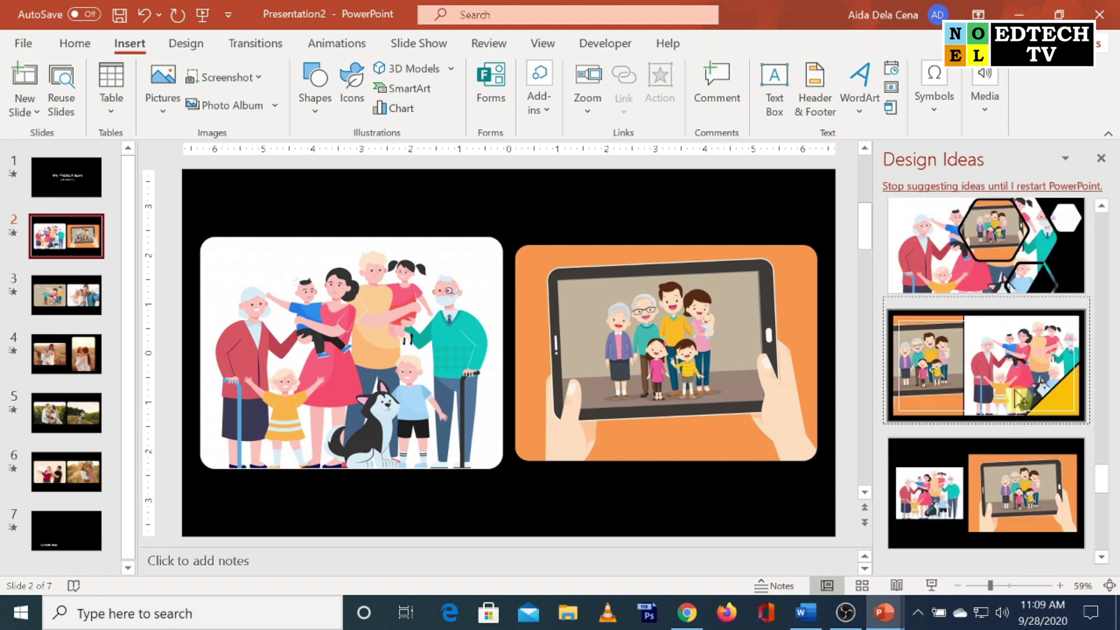
pyautogui.scroll(-2, 1018, 402)
pyautogui.scroll(-2, 1019, 411)
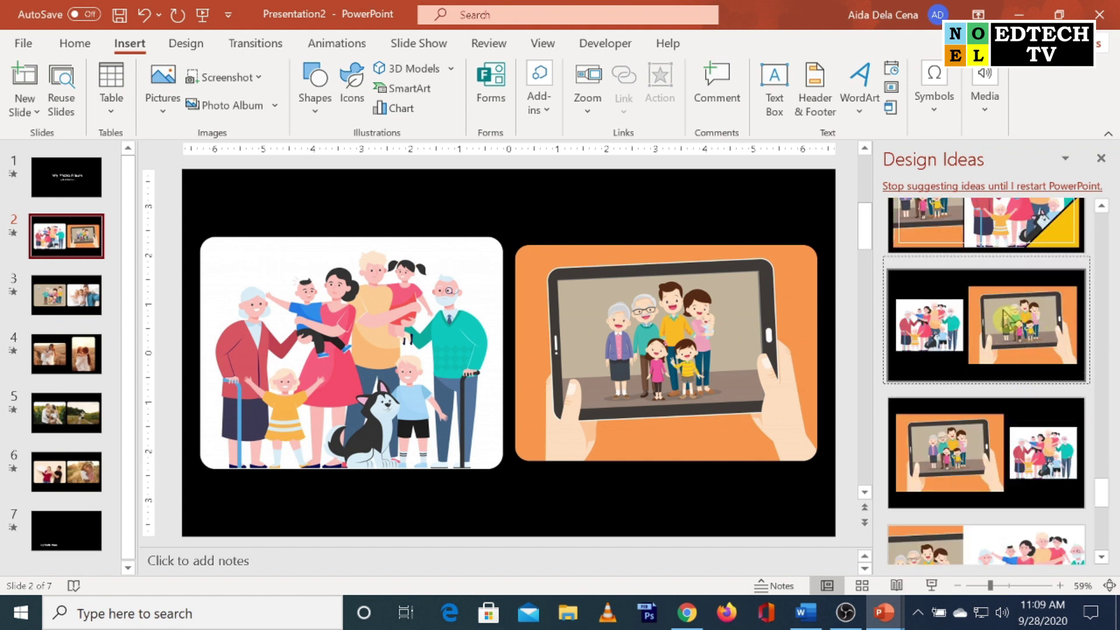
pyautogui.click(994, 353)
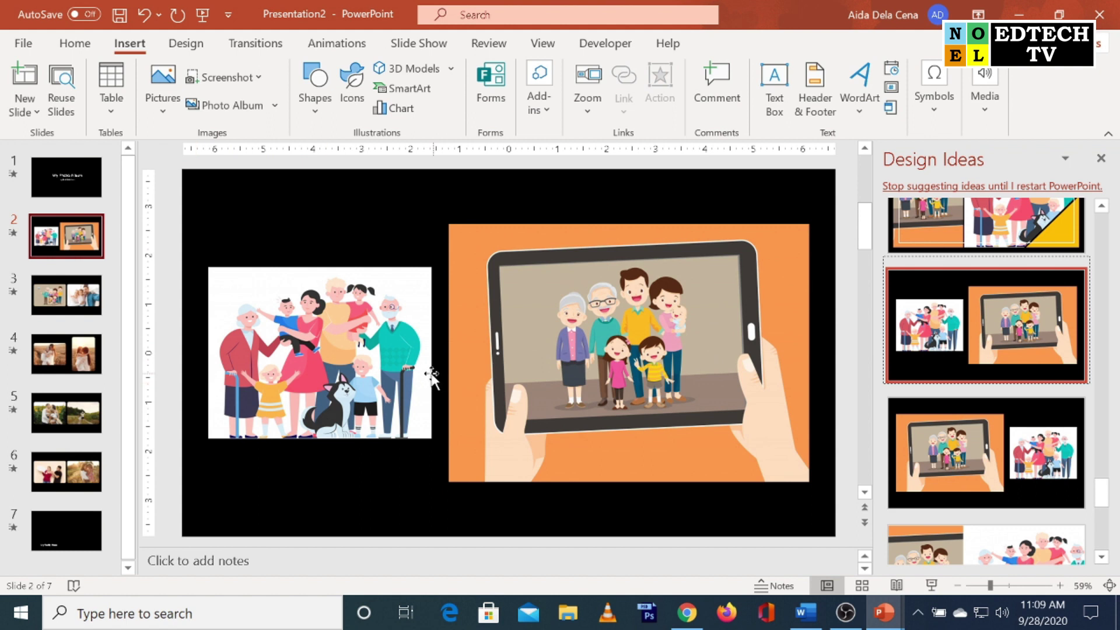
pyautogui.click(79, 299)
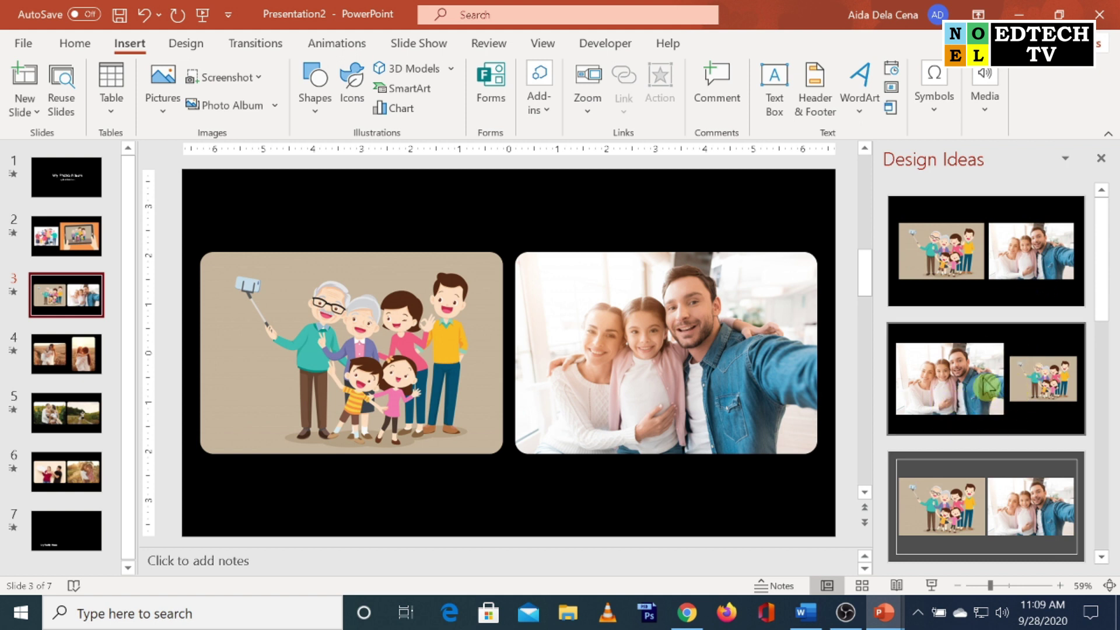
pyautogui.click(955, 385)
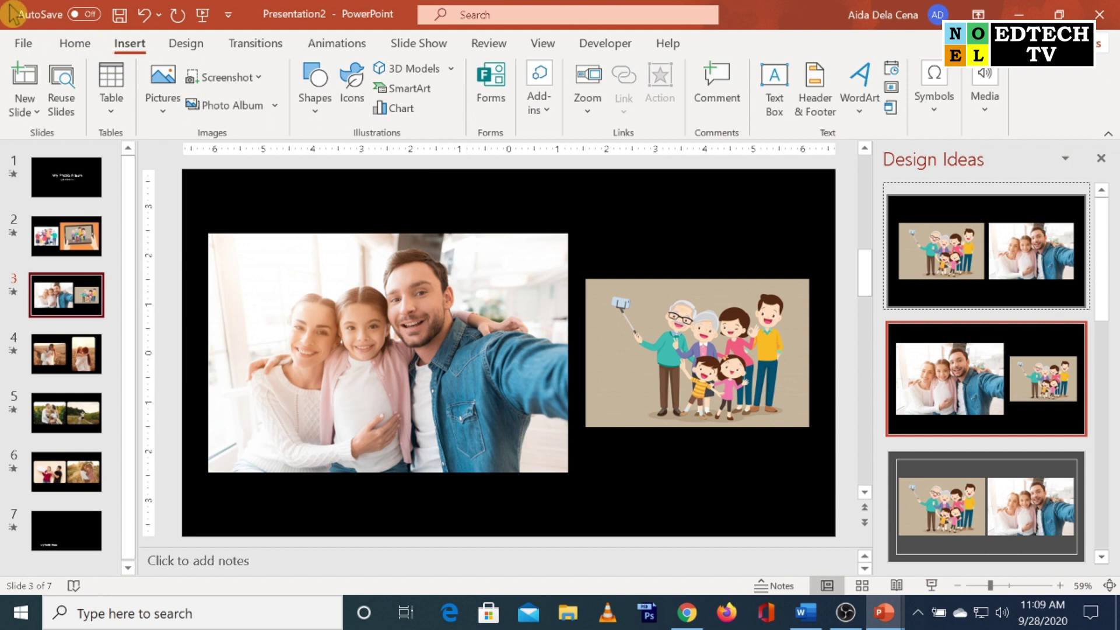
# - Use Save As to store the presentation on the Desktop named 'my photo album'
pyautogui.click(23, 45)
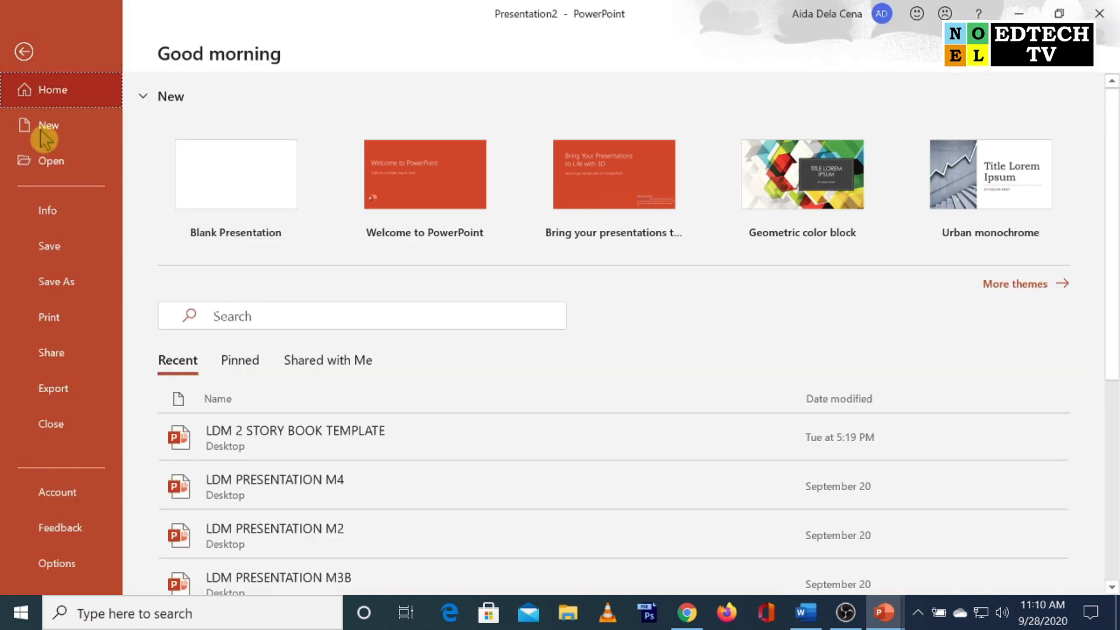
pyautogui.click(63, 244)
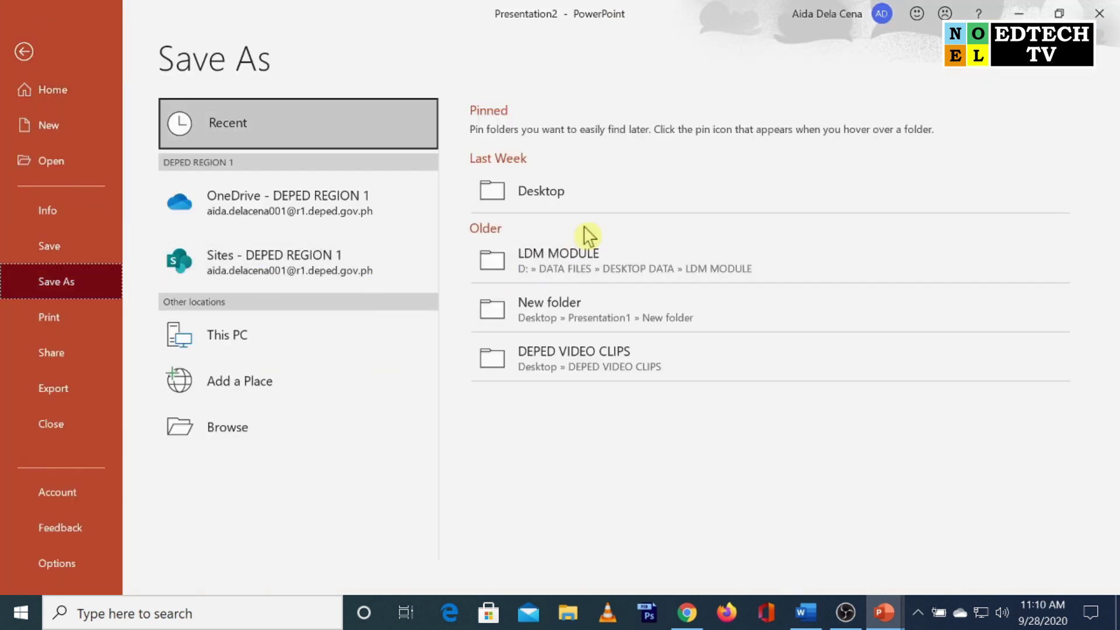
pyautogui.click(607, 207)
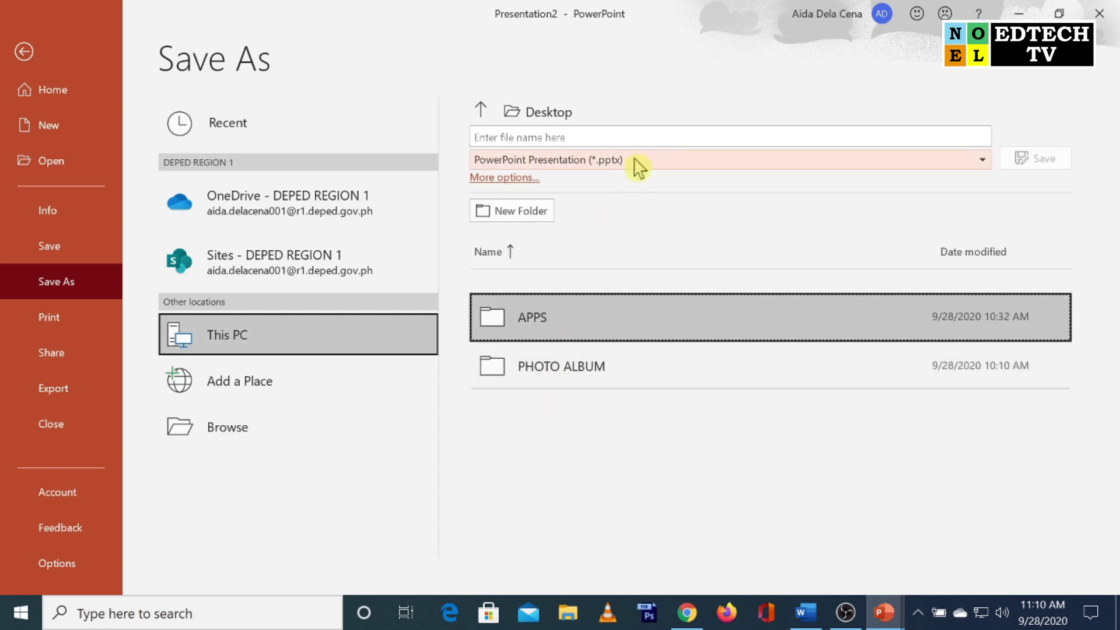
pyautogui.click(543, 137)
pyautogui.write('my photo album')
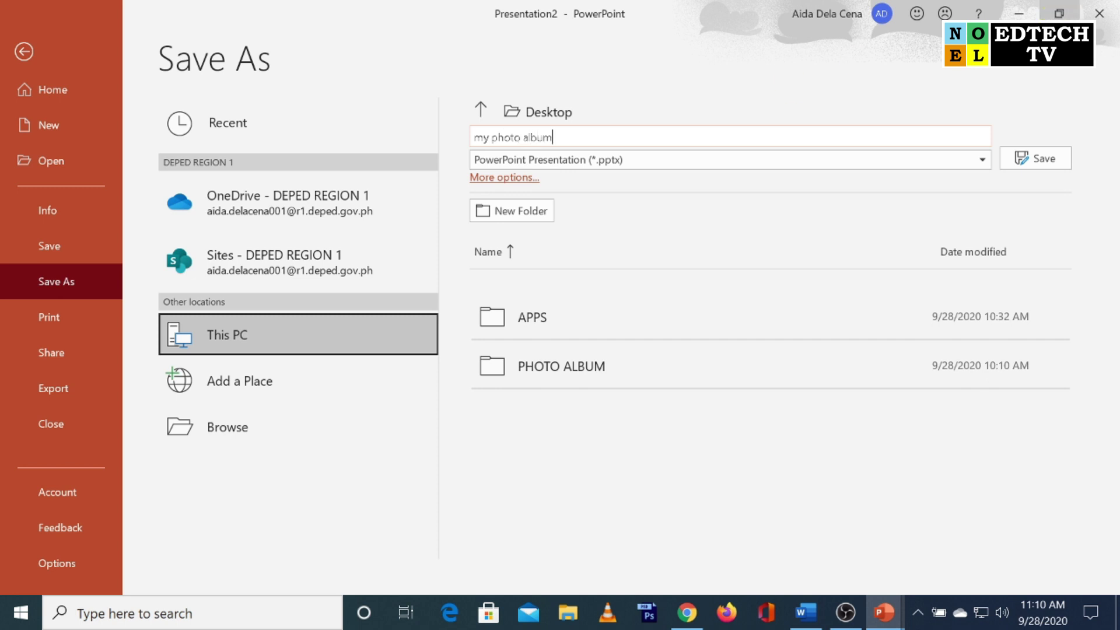
pyautogui.click(1044, 163)
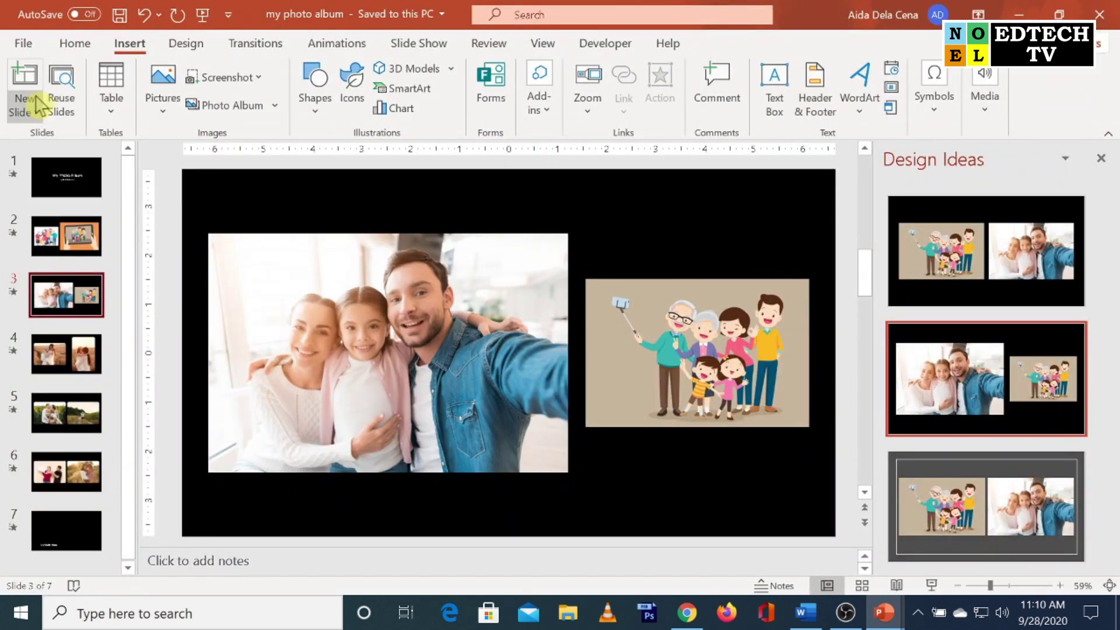
# - Start a Full HD video export with 5 seconds per slide
pyautogui.click(25, 44)
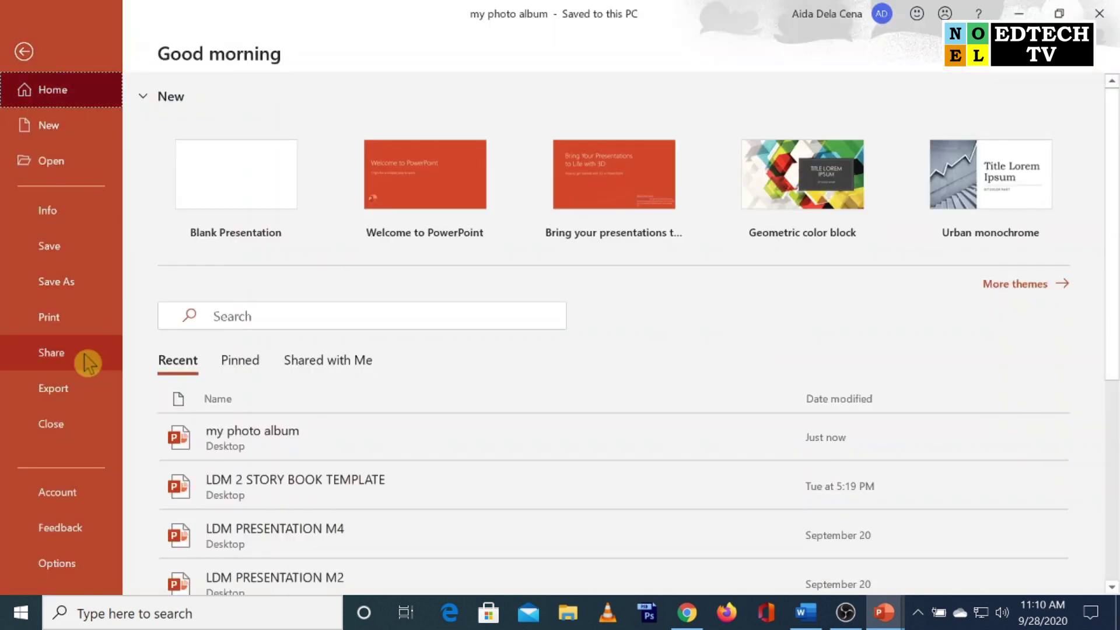
pyautogui.click(87, 392)
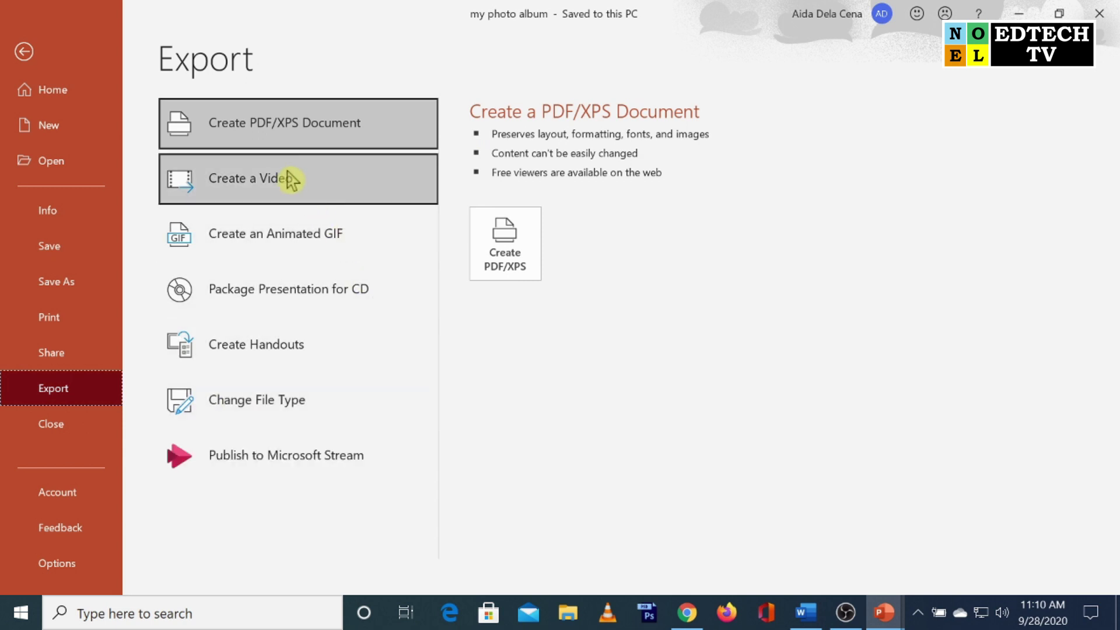
pyautogui.click(290, 181)
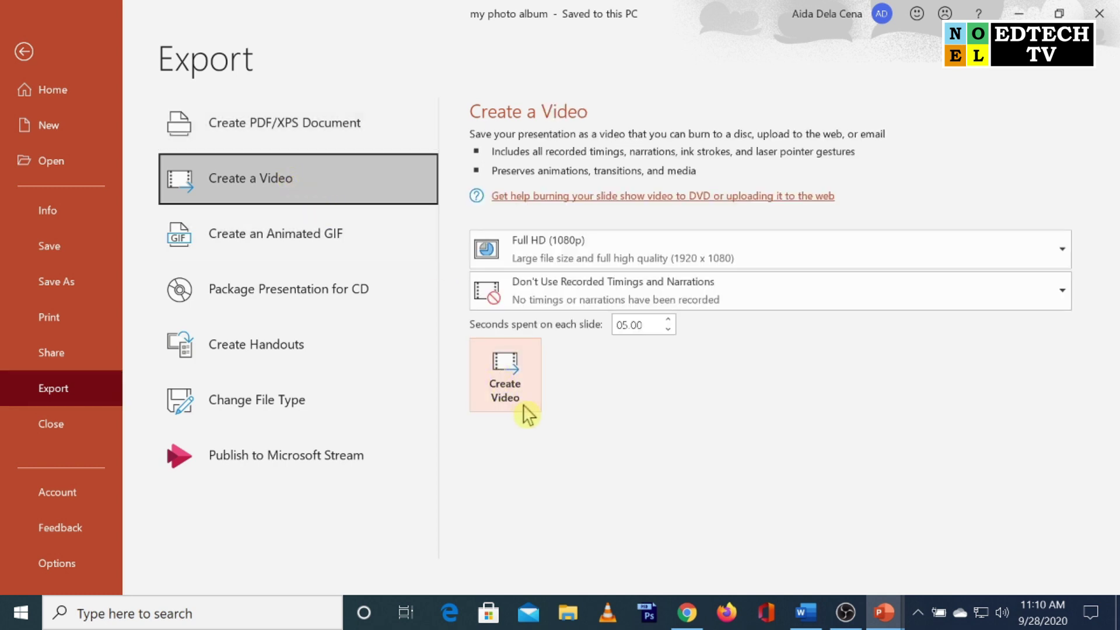
pyautogui.click(505, 385)
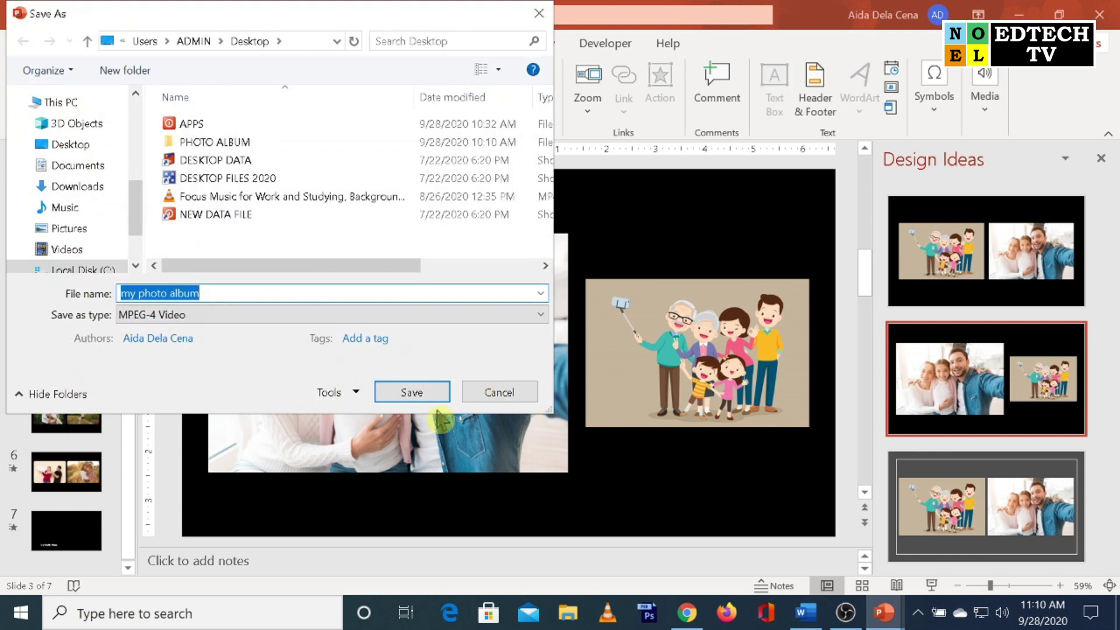
# - Name the video 'my digital photo album' and save it
pyautogui.click(139, 293)
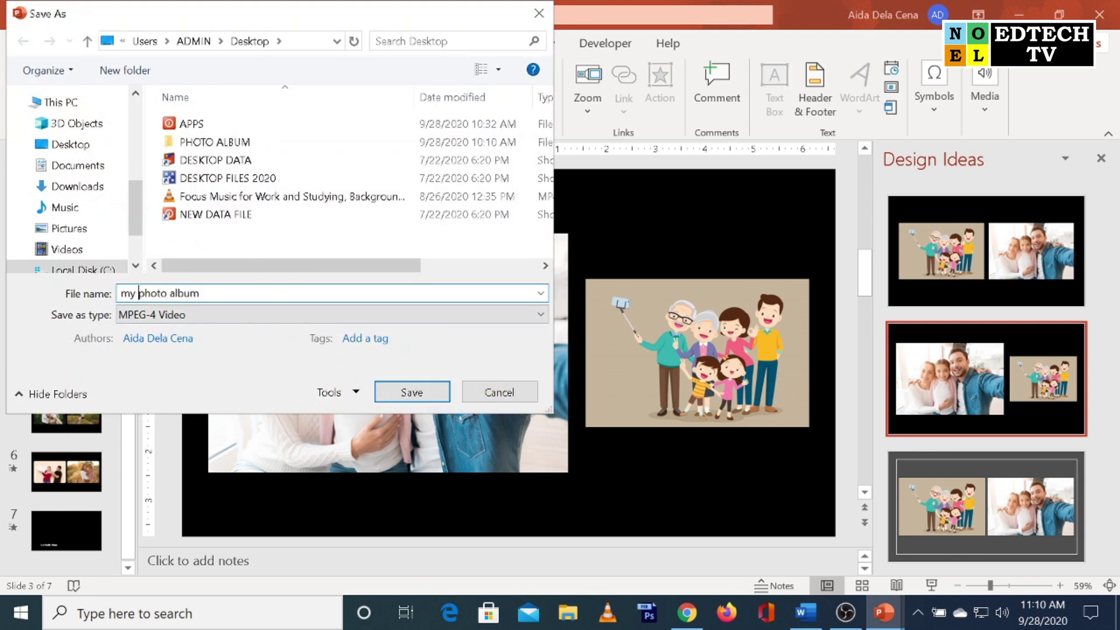
pyautogui.write('digital')
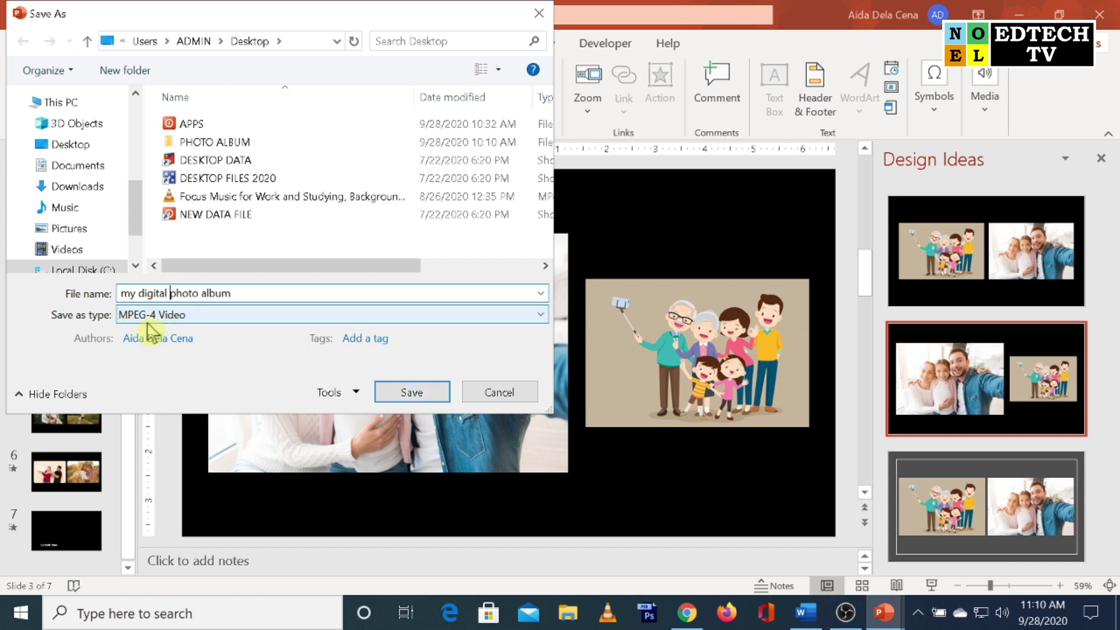
pyautogui.click(411, 392)
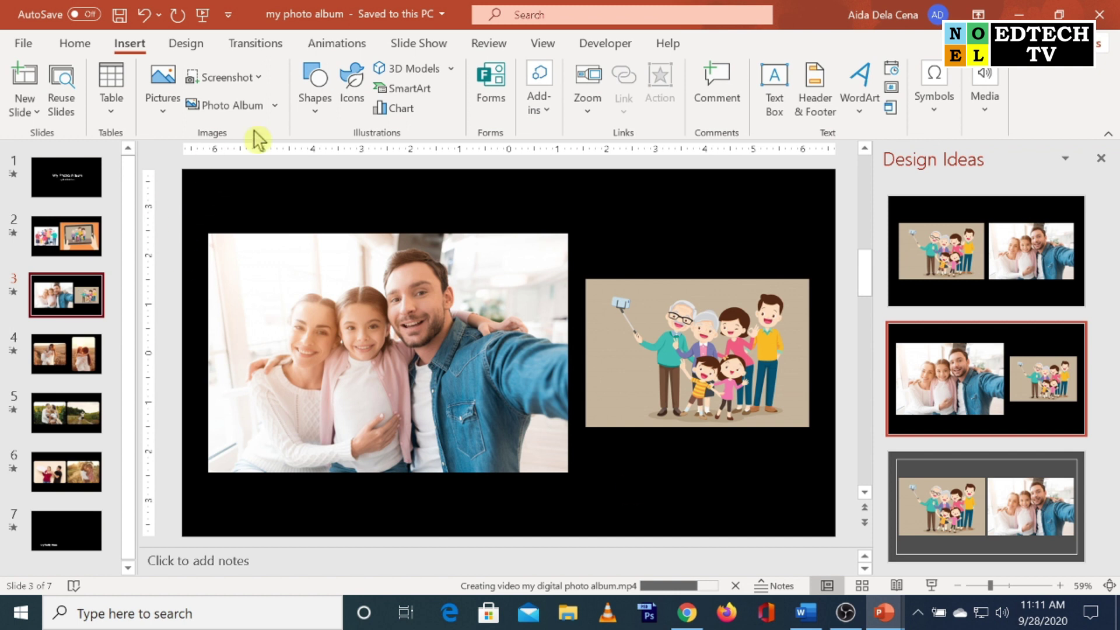
# - Wait for the video export to finish, then close the my photo album presentation
pyautogui.click(278, 108)
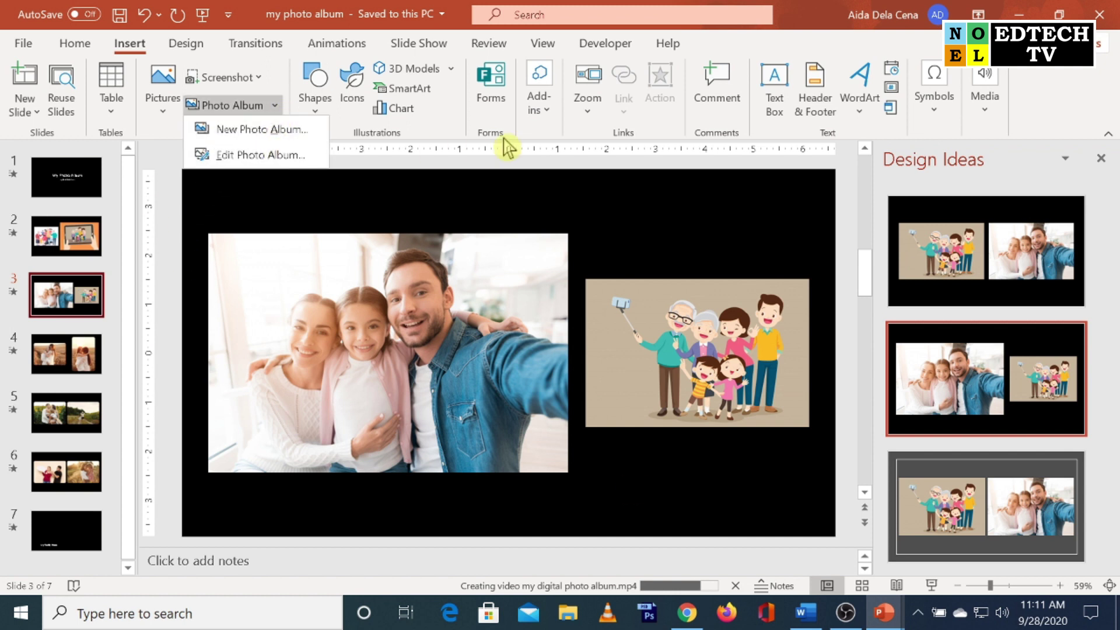
pyautogui.click(1071, 92)
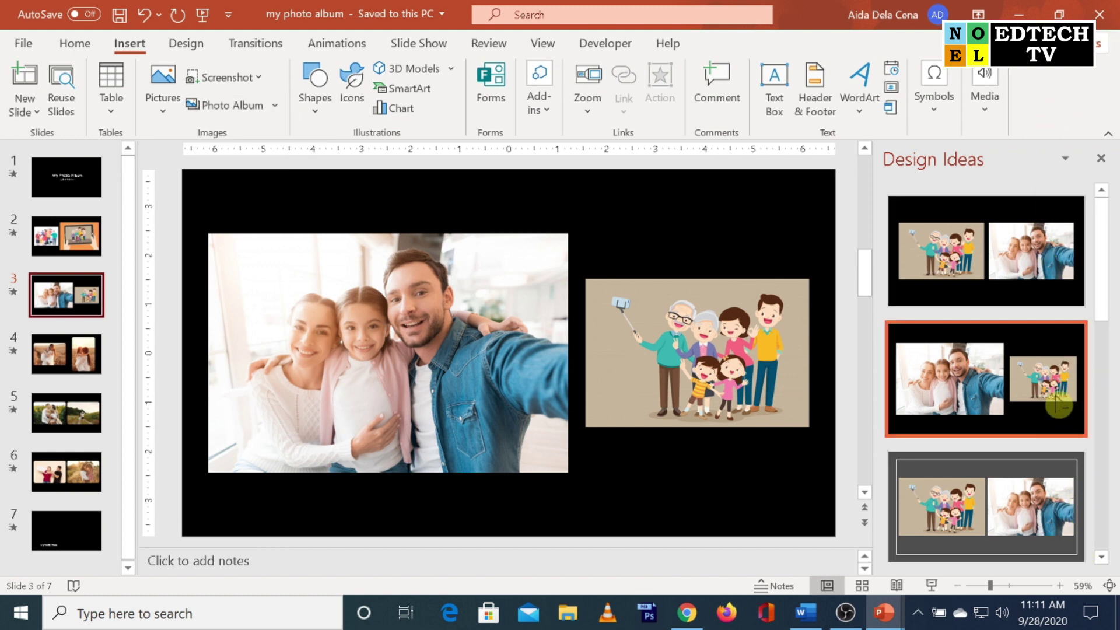
pyautogui.scroll(-2, 1056, 409)
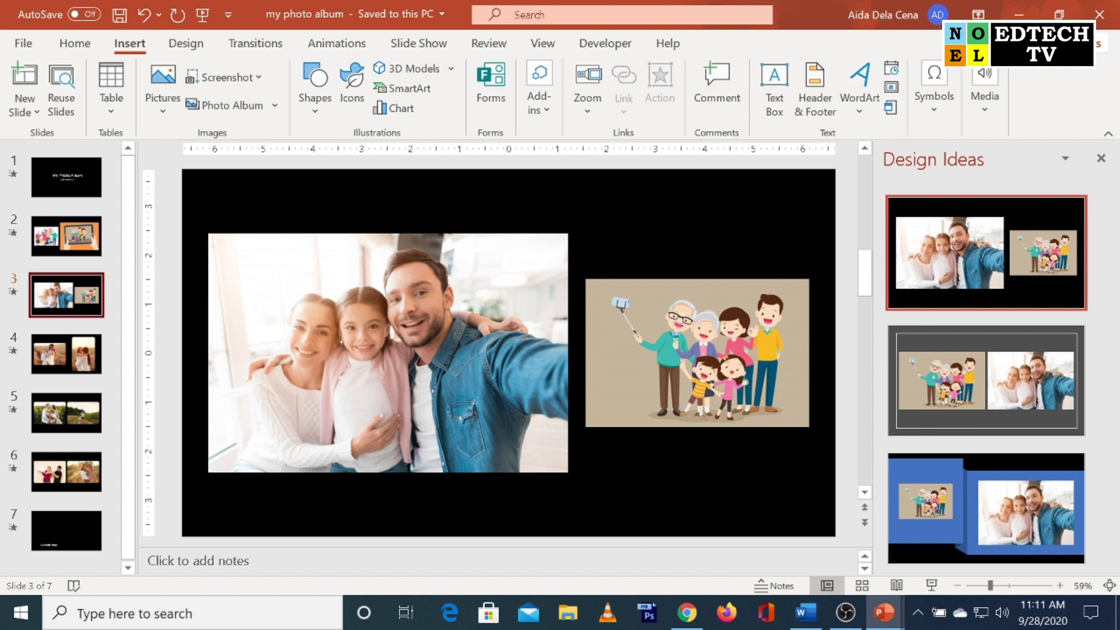
pyautogui.click(1104, 14)
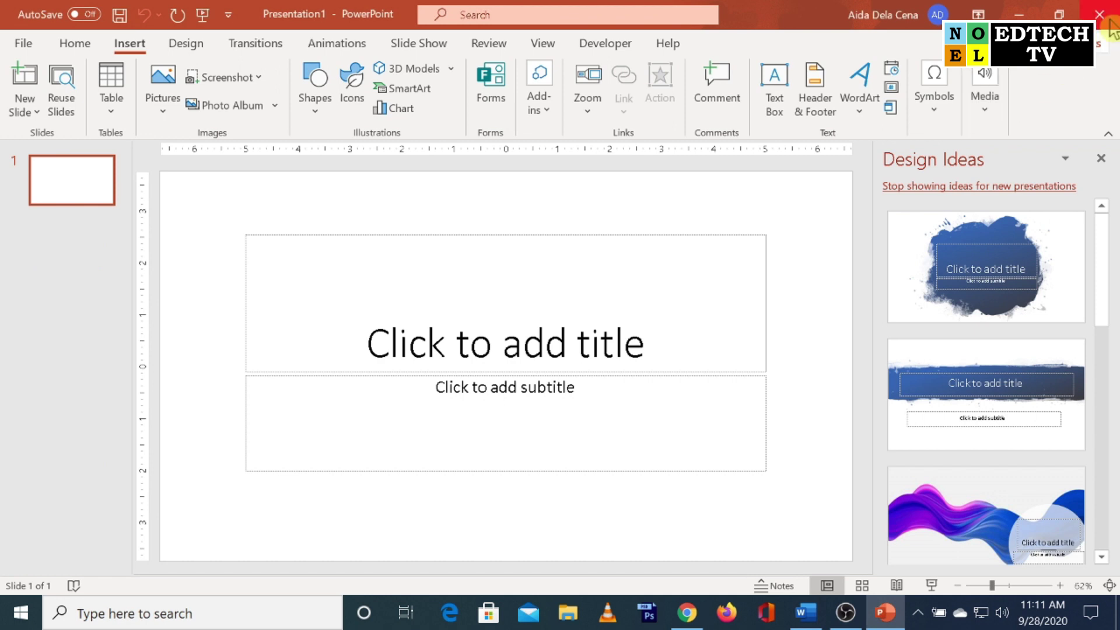
# - Close the blank Presentation1 window, launch the 'my digital photo album' video, and dismiss the Avast notification
pyautogui.click(1104, 12)
pyautogui.click(459, 293)
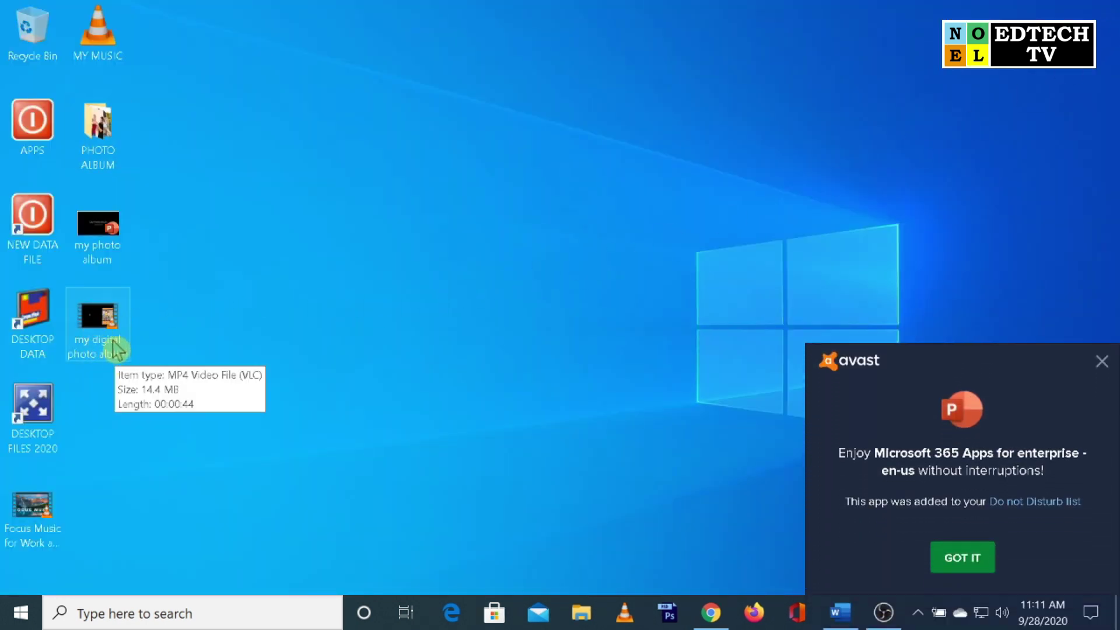
pyautogui.doubleClick(98, 318)
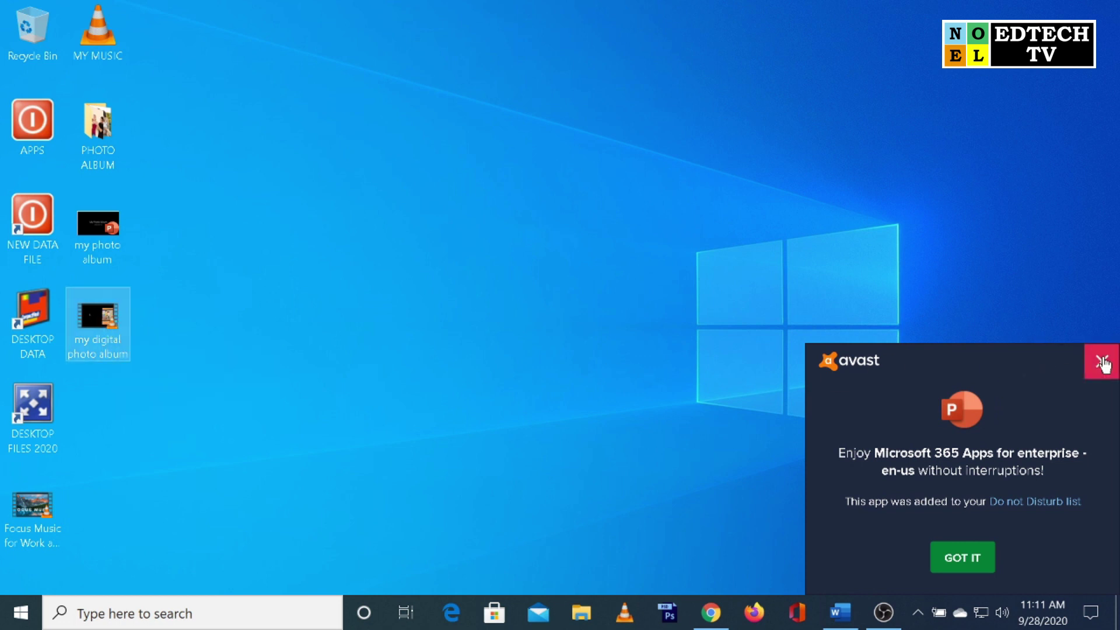
pyautogui.click(1101, 361)
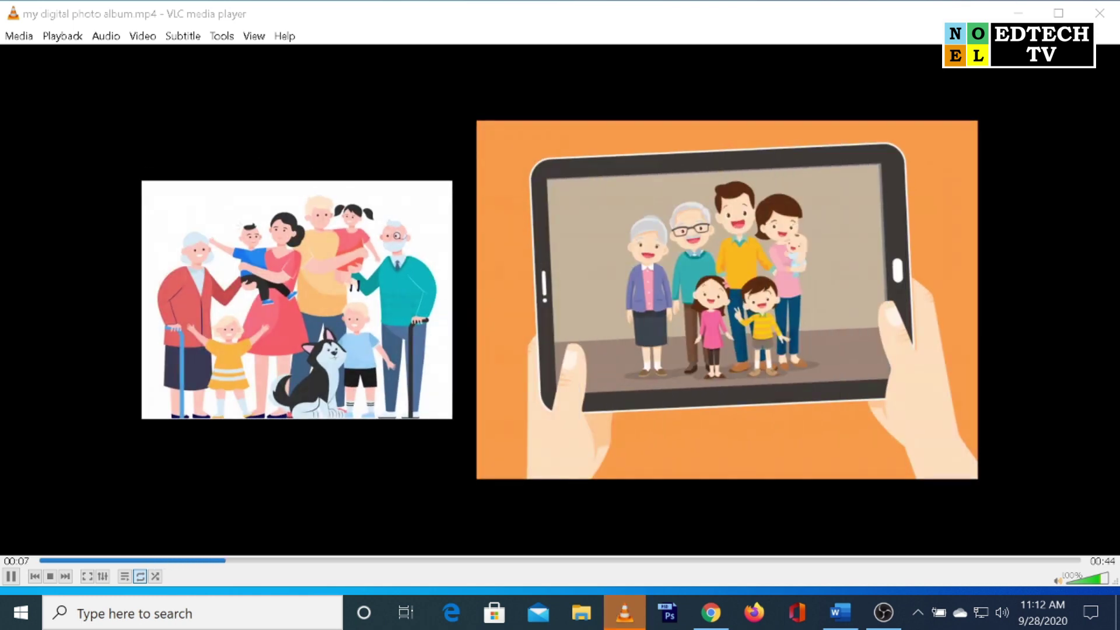
pyautogui.click(1099, 13)
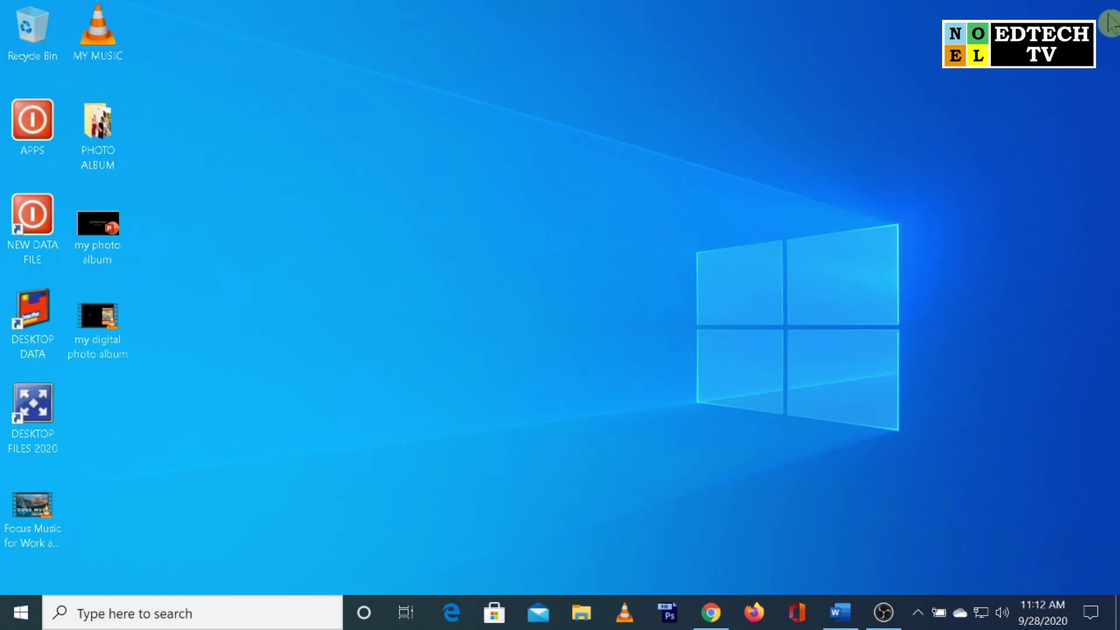